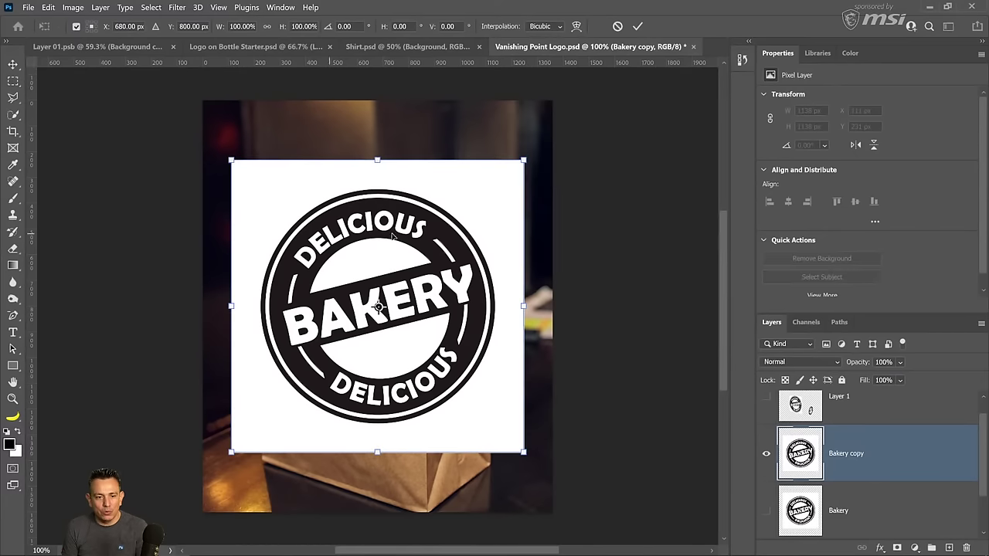
Try to distort the Bakery copy logo with a free transform so it fits the front face of the paper bag
right_click(385, 242)
click(429, 300)
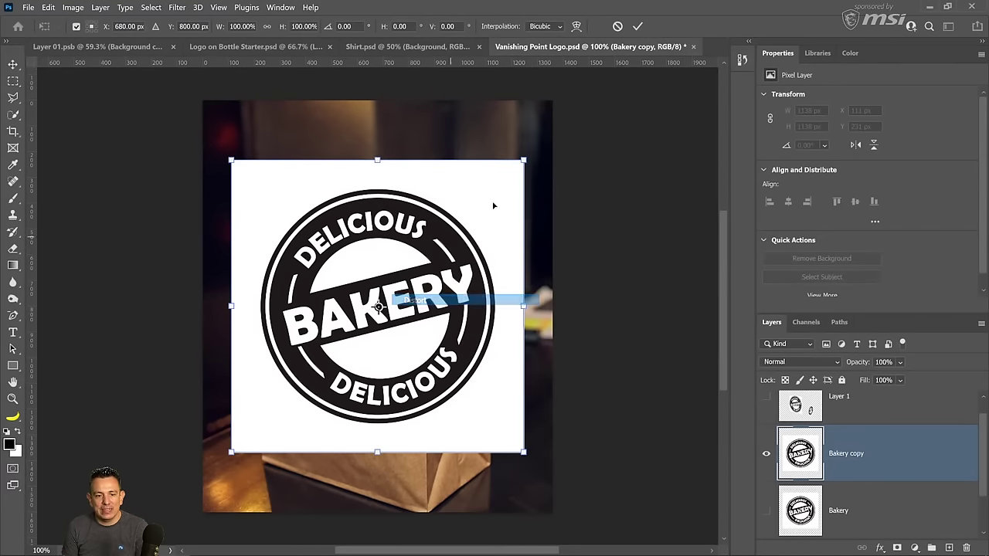
drag(523, 306, 409, 365)
drag(233, 307, 276, 346)
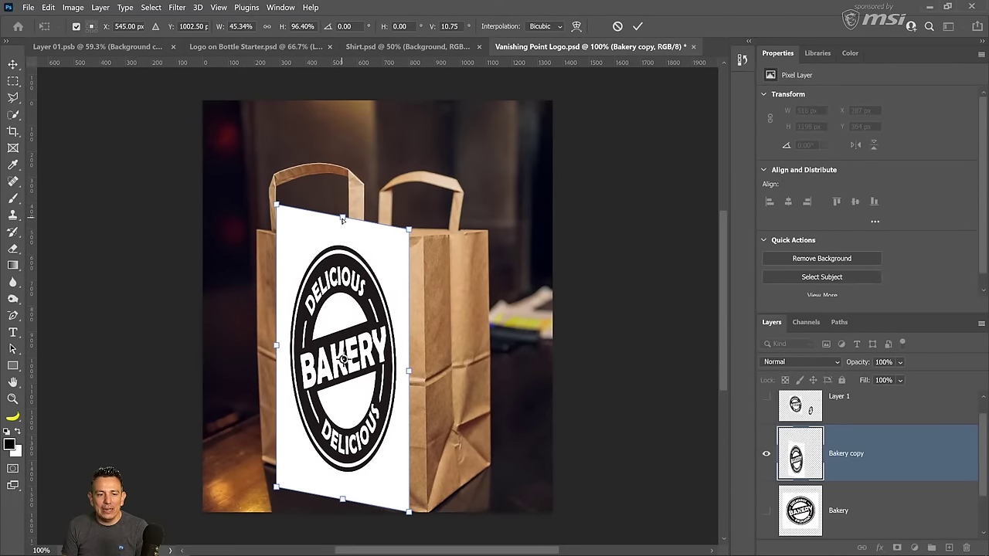
drag(343, 220, 343, 253)
drag(343, 502, 339, 467)
key(Return)
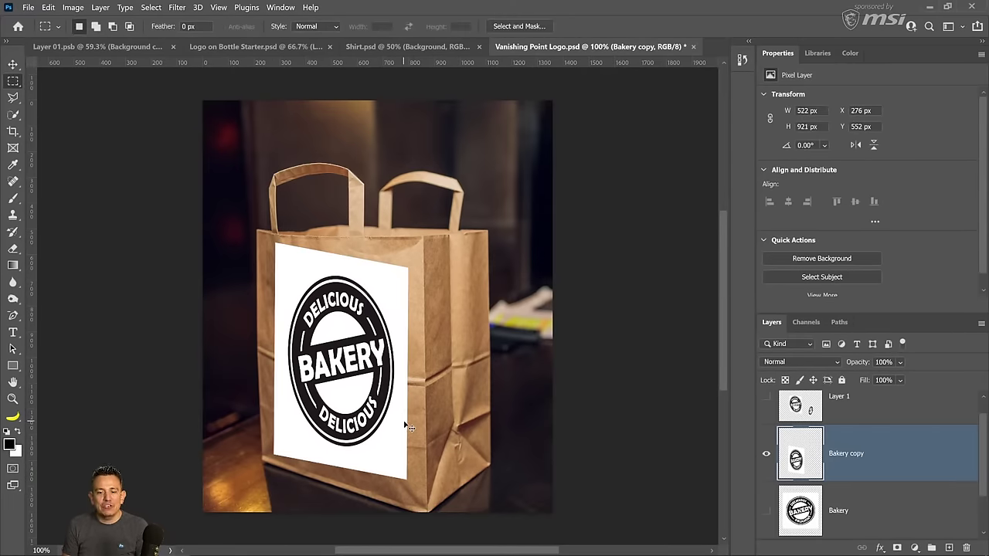
Delete the Bakery copy layer and copy the full artwork of the Bakery layer, leaving that layer hidden and nothing selected
drag(891, 476, 965, 547)
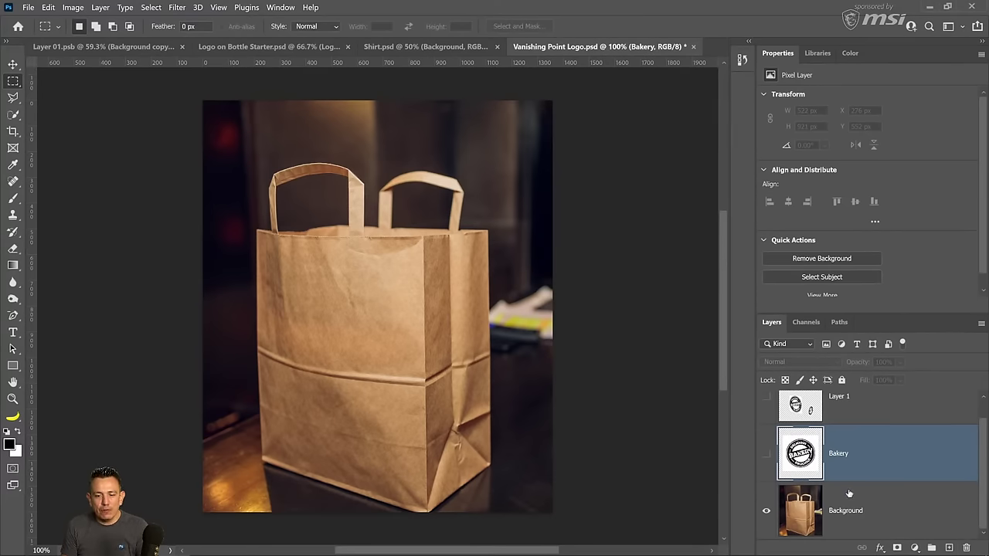
click(767, 454)
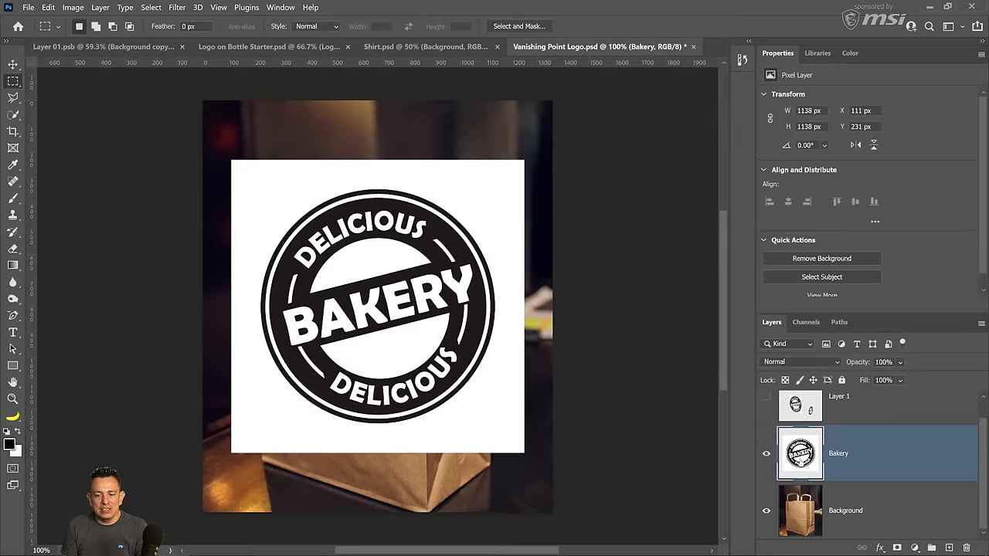
ctrl+click(808, 467)
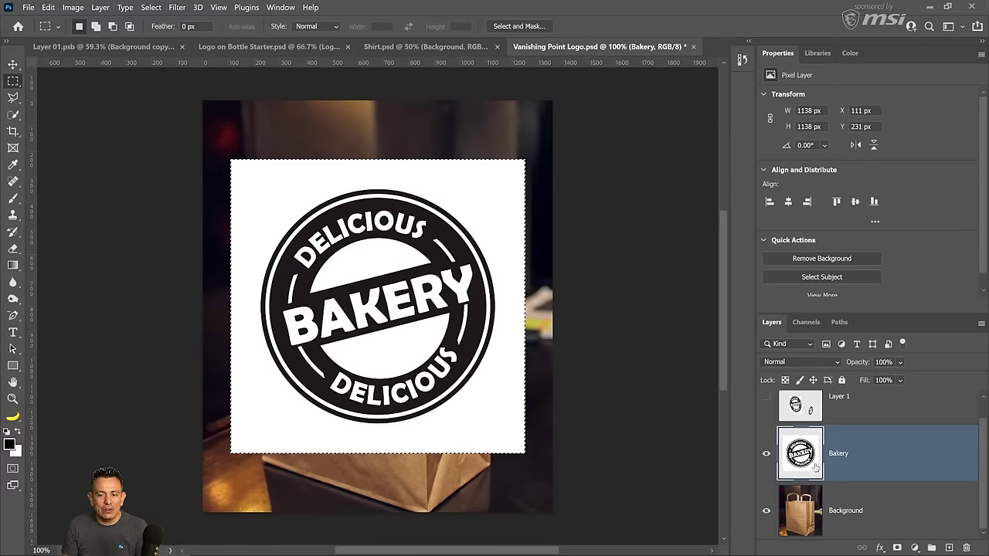
click(767, 456)
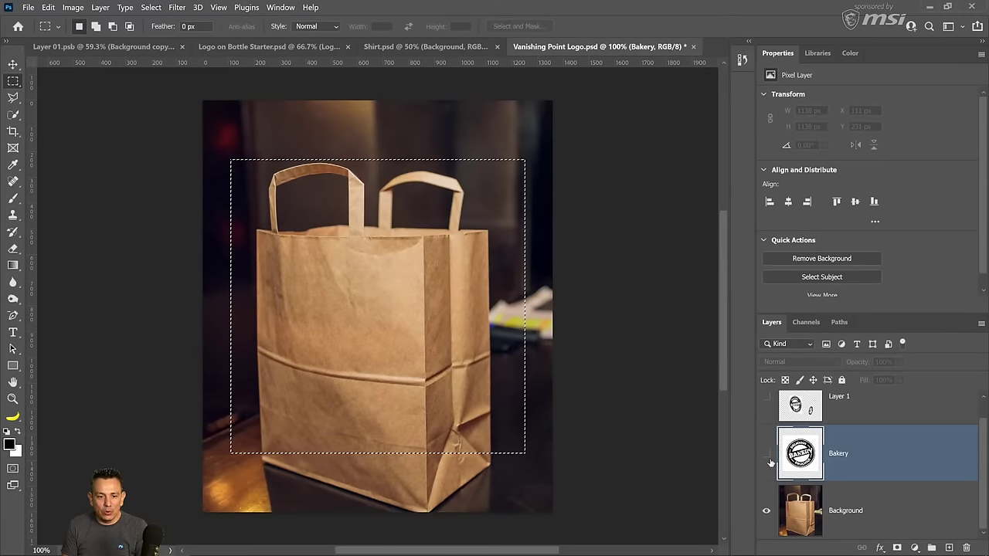
click(766, 456)
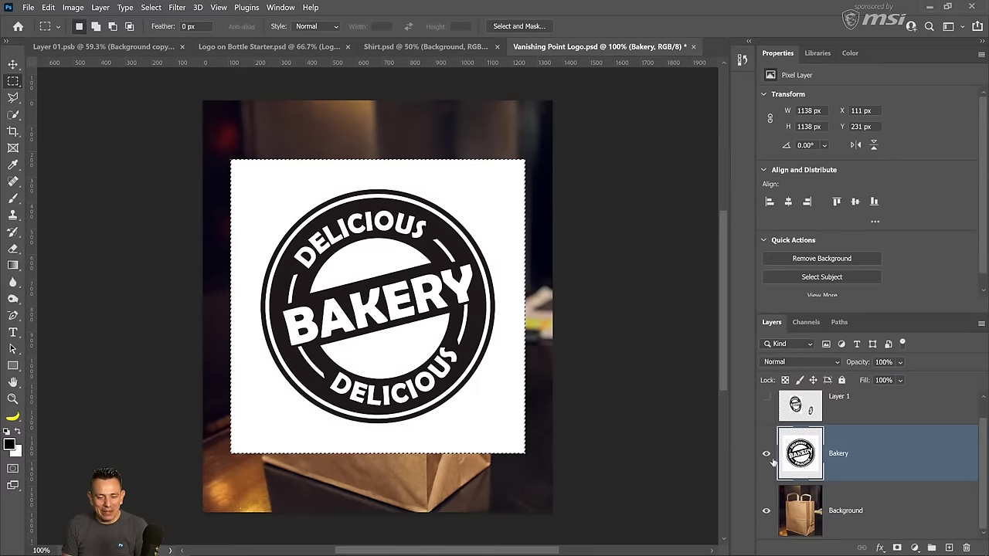
click(766, 456)
key(ctrl+d)
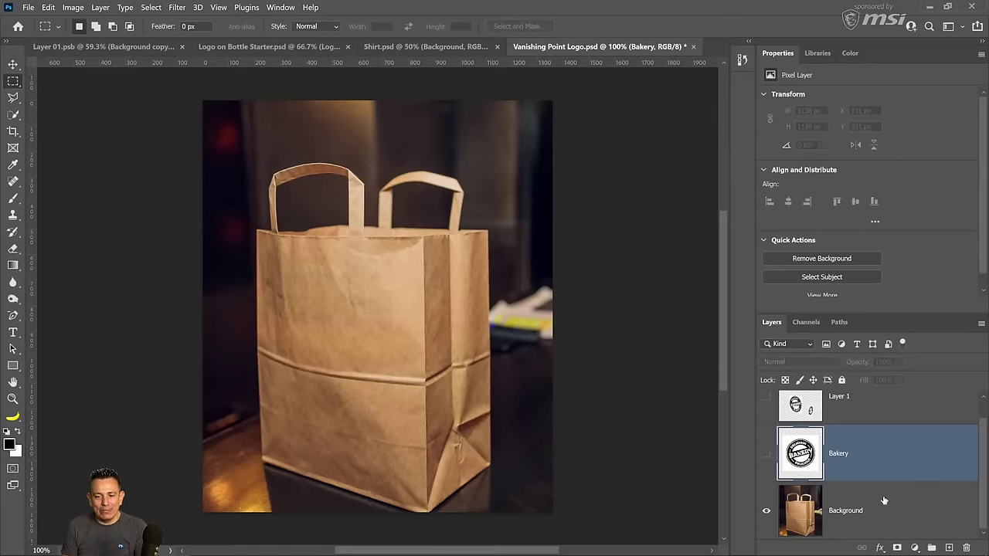
Add an empty layer above Bakery and open it in the Vanishing Point filter, deleting the existing perspective planes
click(950, 546)
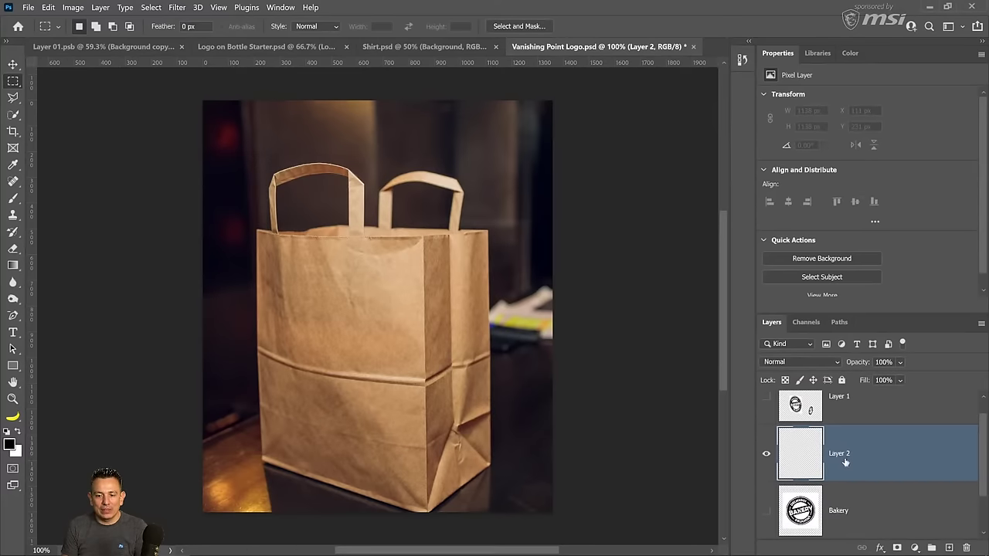
click(178, 8)
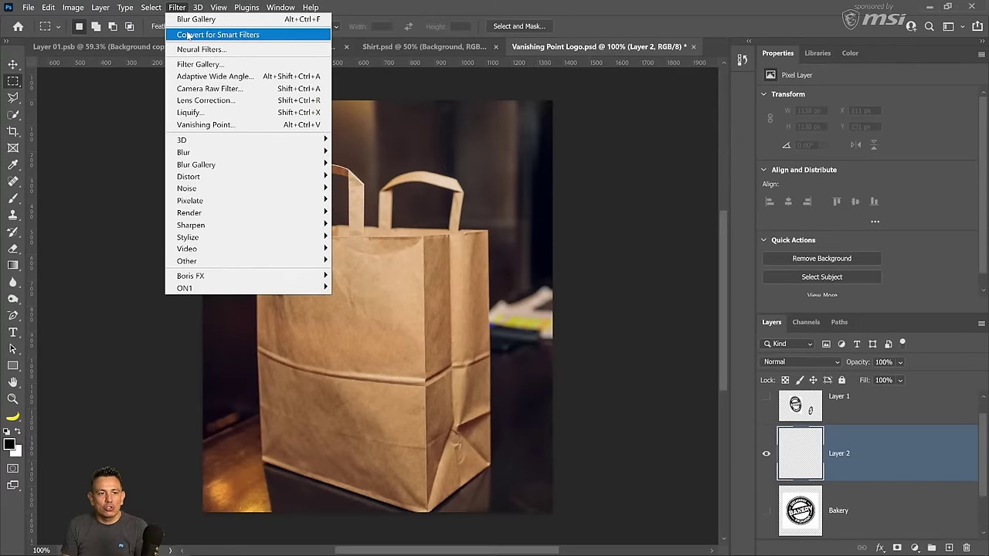
click(204, 125)
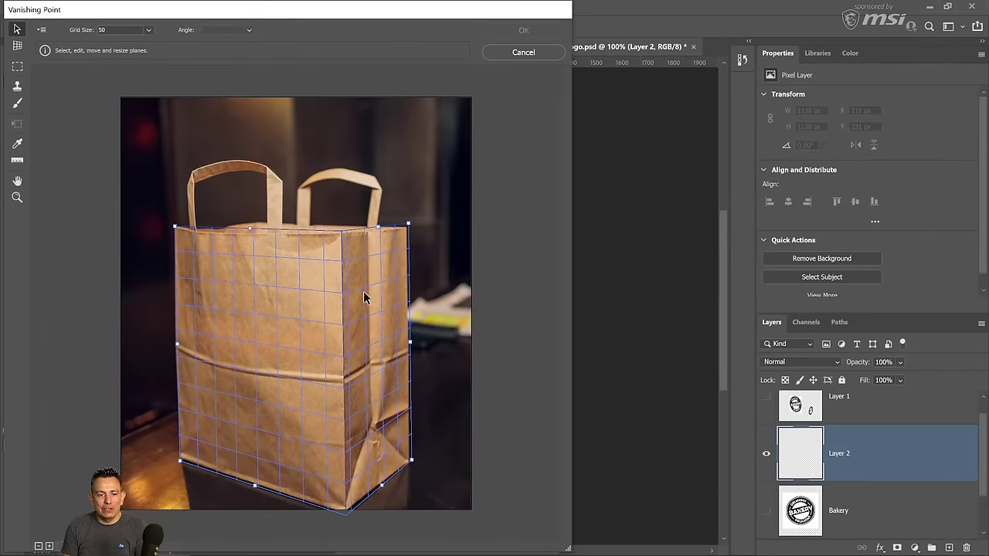
key(Delete)
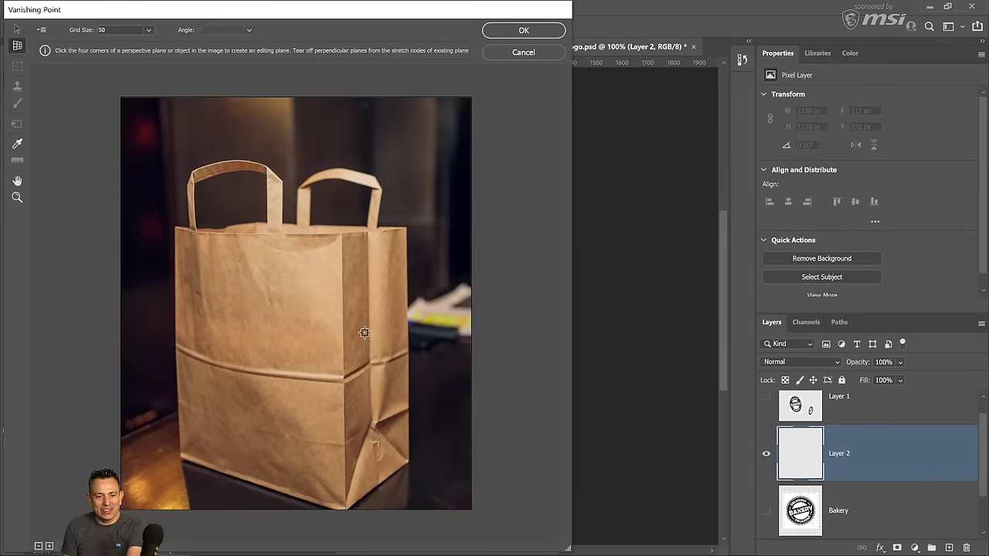
Create a perspective plane over the bag's front face and fine-tune its corners and outer edge to match the bag
click(340, 234)
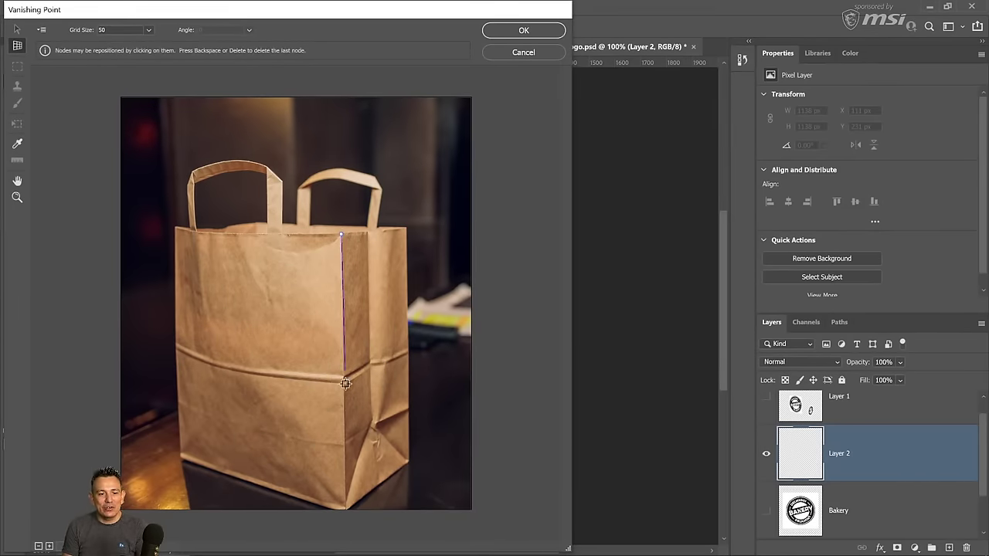
click(346, 511)
click(178, 458)
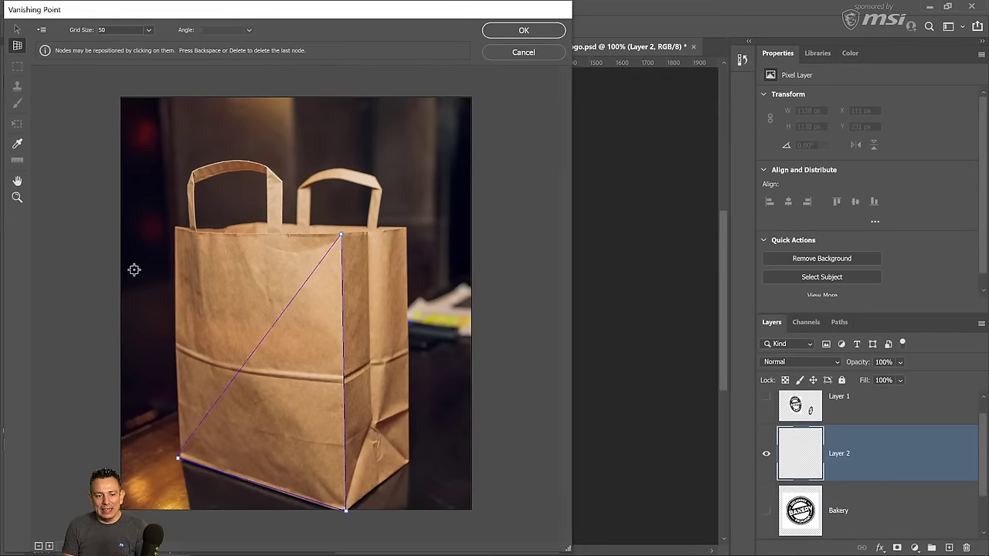
click(175, 228)
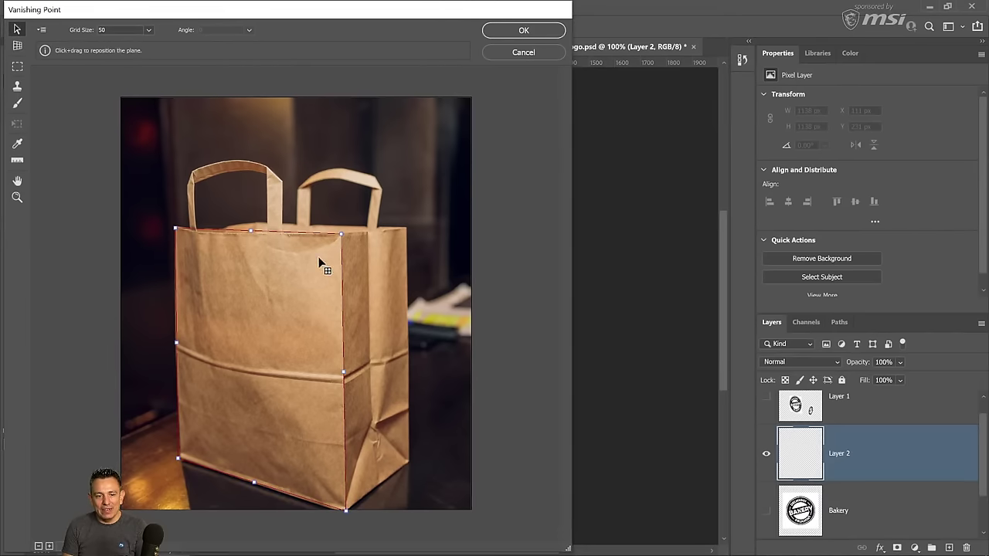
drag(341, 232, 341, 229)
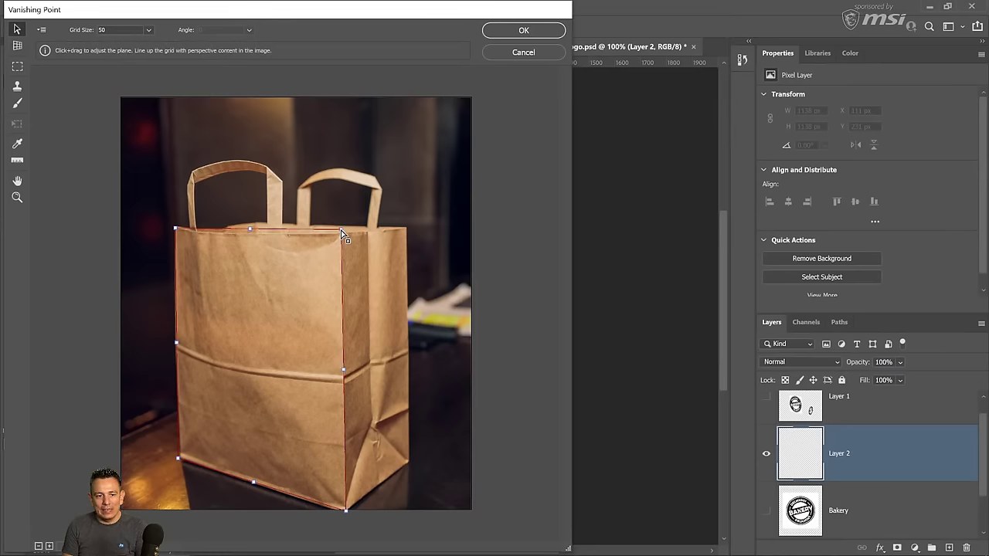
click(176, 458)
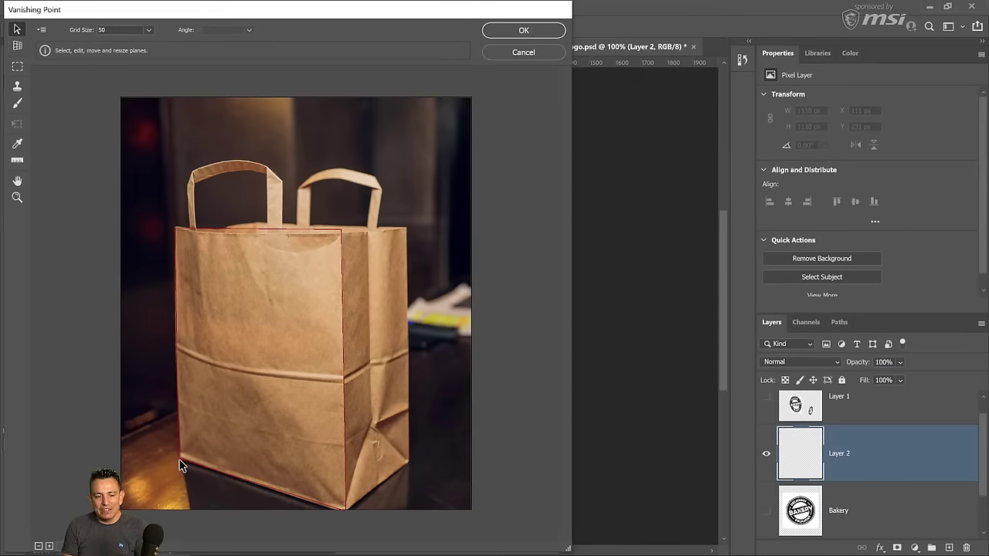
click(179, 465)
drag(179, 462, 183, 459)
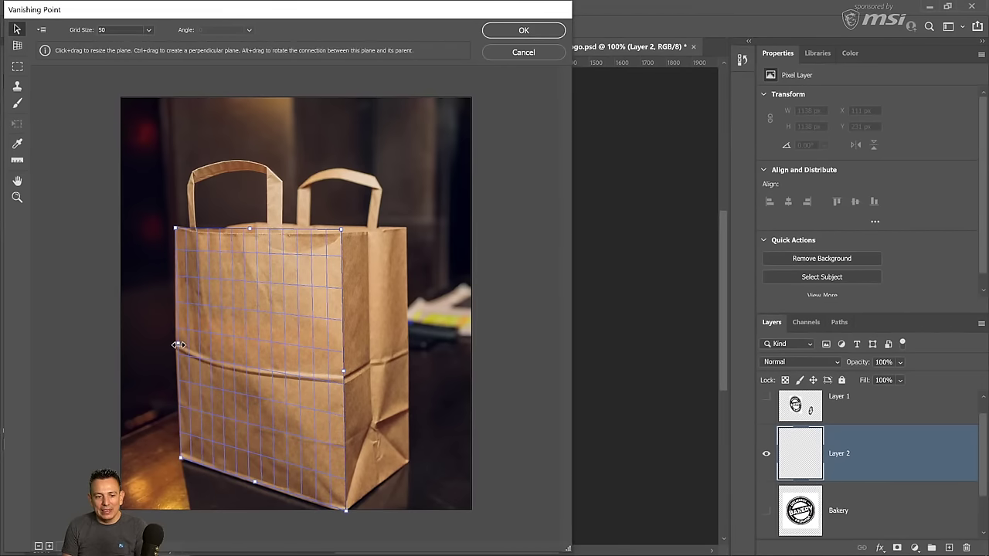
drag(177, 344, 175, 343)
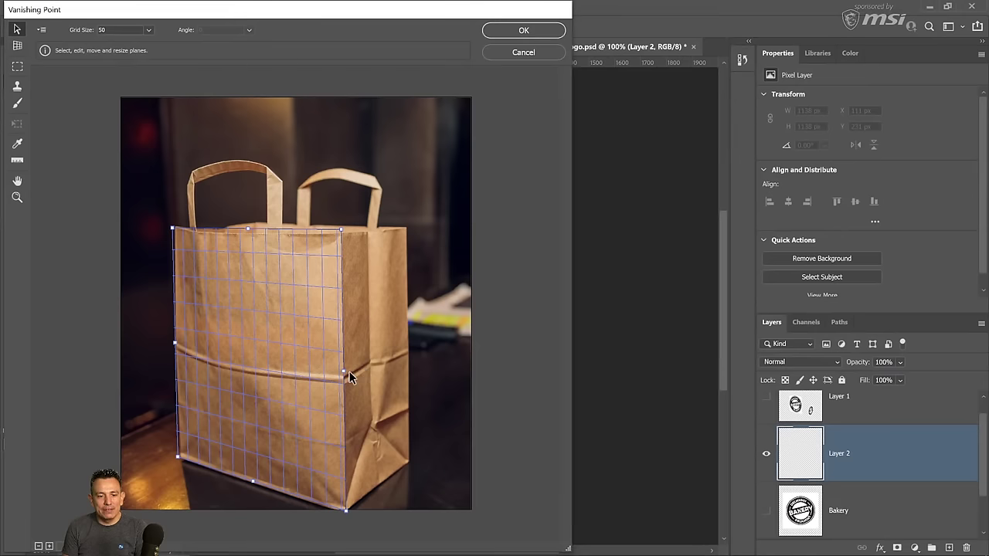
Extend a connected perpendicular plane from the front plane across the bag's side face and align its lower corner with the bag's base
key(alt)
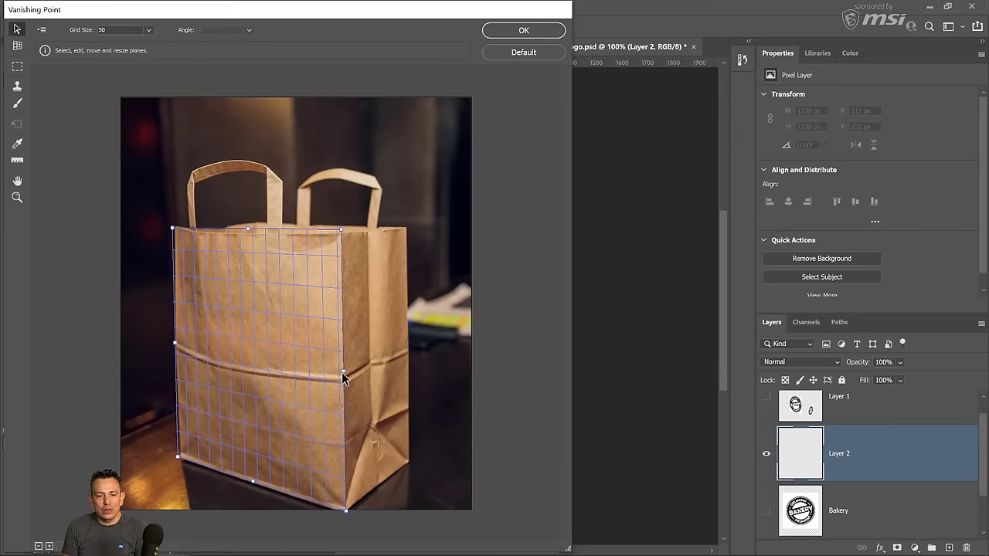
drag(344, 377, 412, 360)
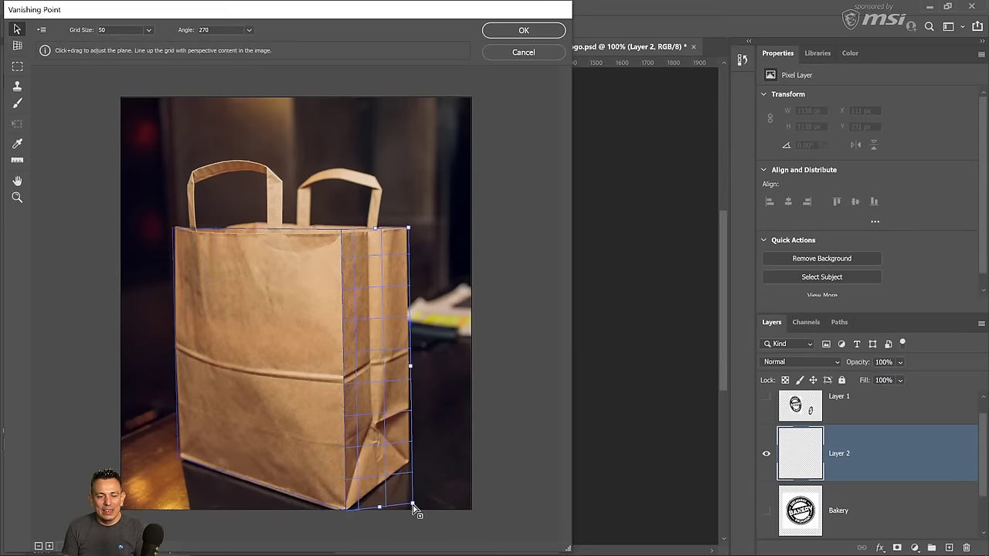
drag(413, 503, 411, 466)
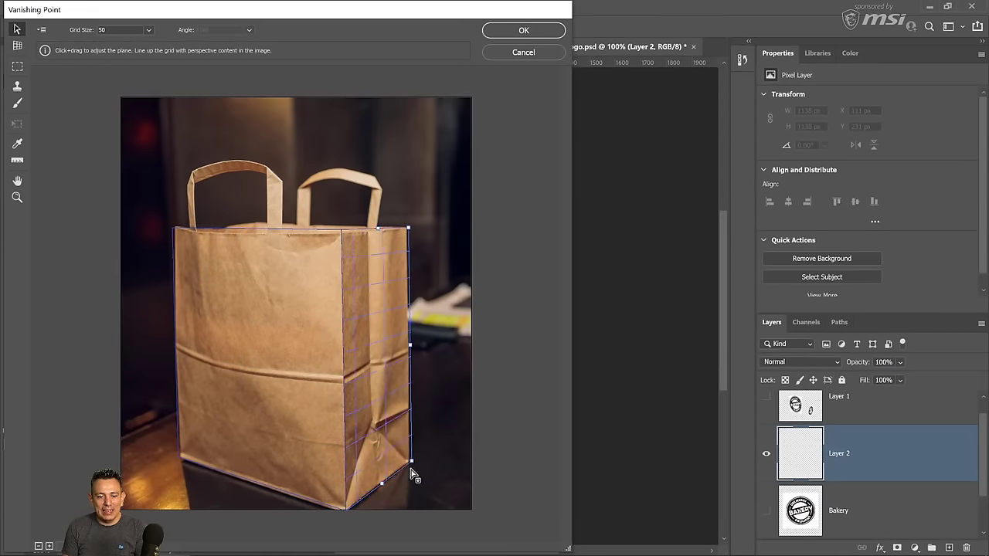
click(312, 365)
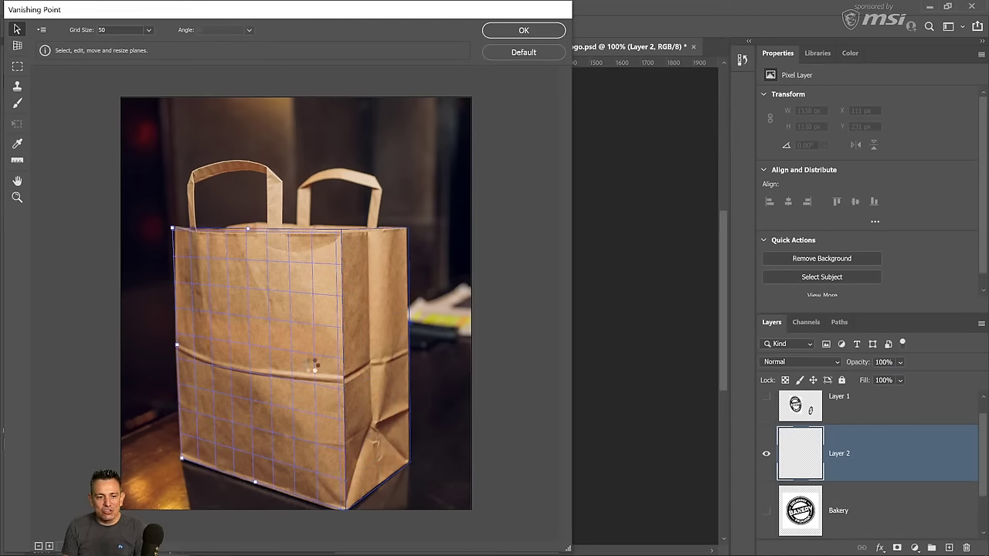
Paste the bakery logo into the perspective planes, scale it down and center it on the bag's front face
key(ctrl+v)
drag(292, 174, 339, 313)
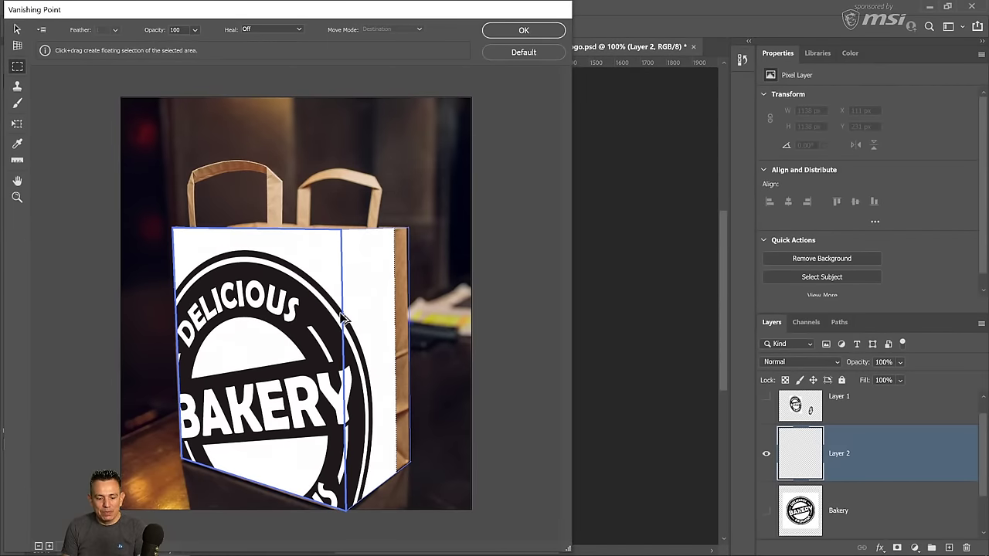
key(t)
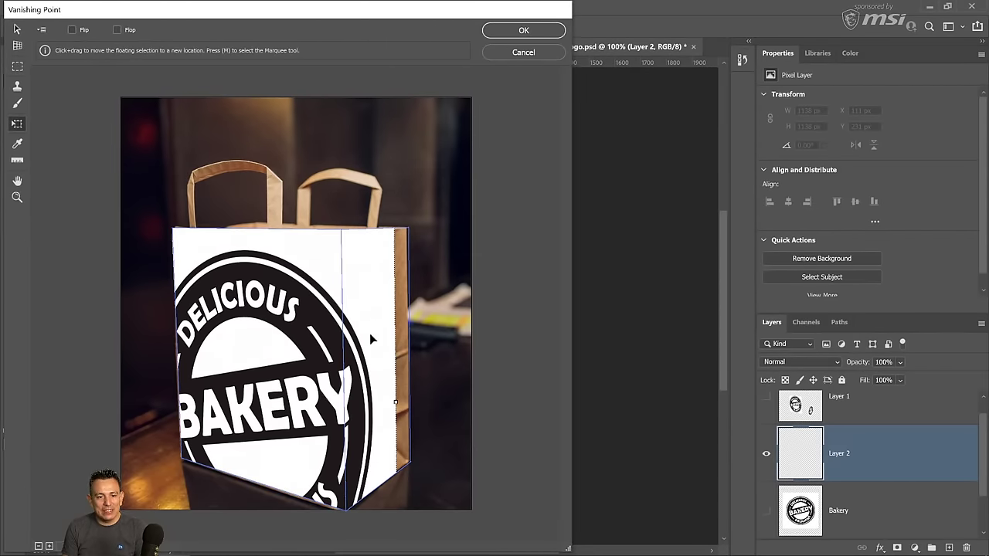
drag(369, 333, 372, 370)
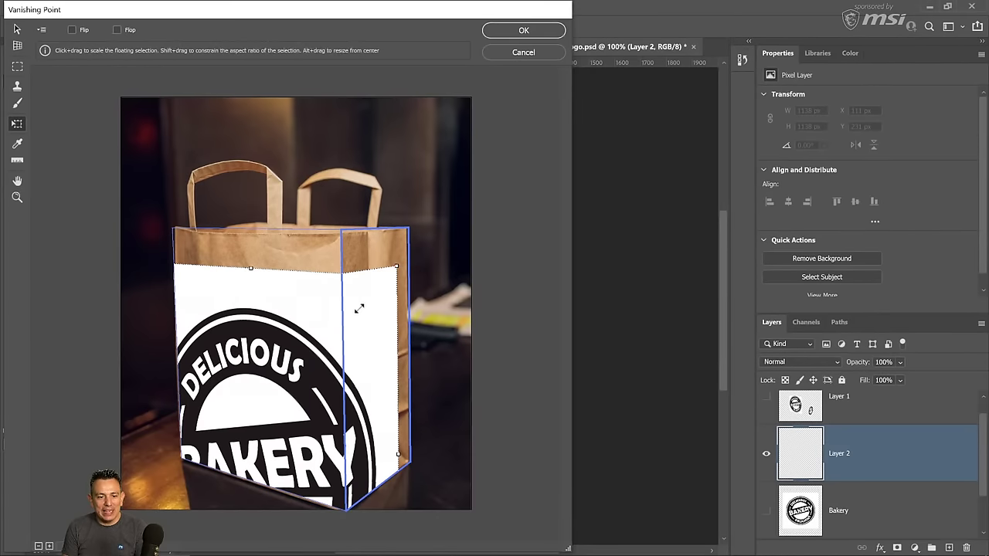
drag(358, 309, 285, 341)
drag(232, 407, 261, 363)
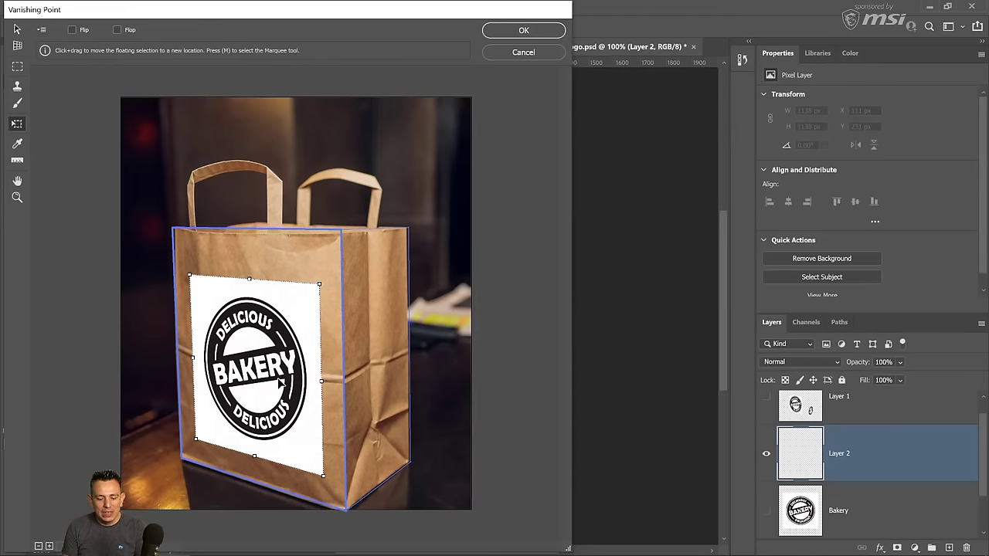
Paste a second copy of the logo, shrink it and fit it on the lower half of the bag's side face
key(ctrl+z)
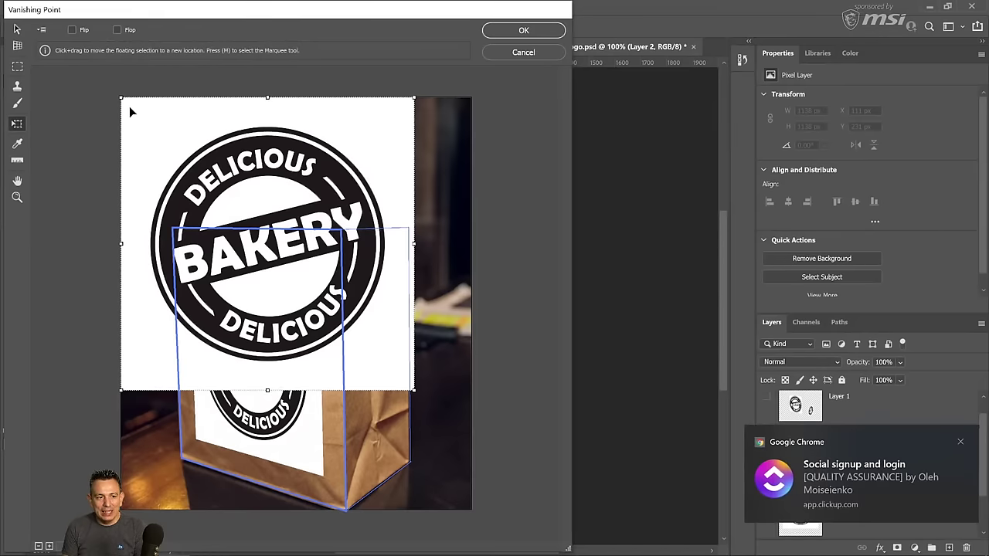
click(957, 440)
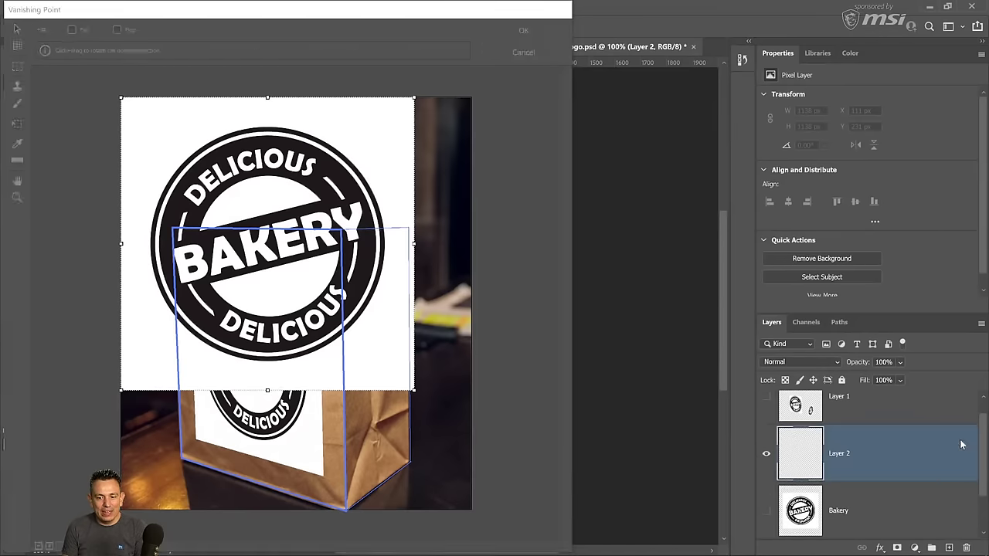
drag(119, 96, 330, 274)
drag(375, 340, 373, 407)
drag(344, 375, 345, 378)
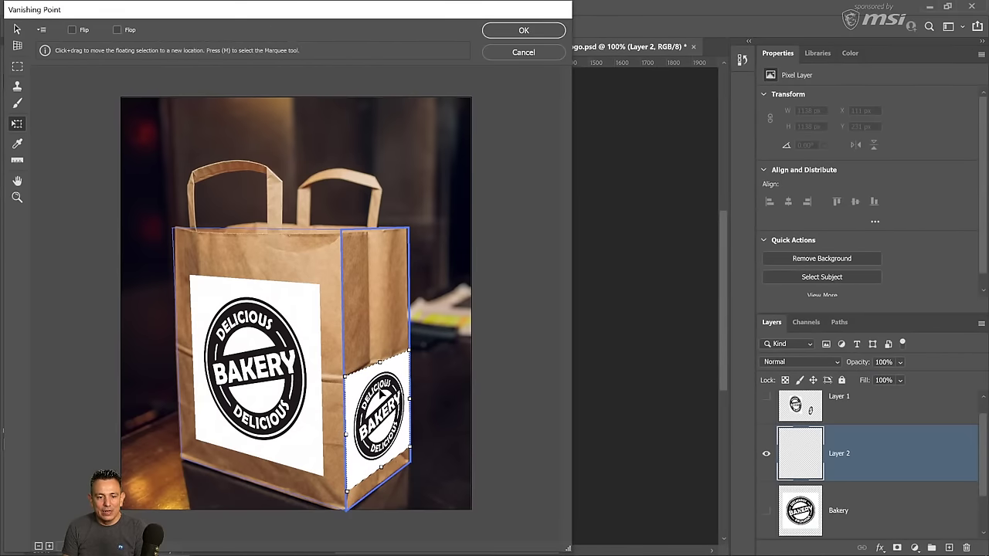
Apply the Vanishing Point result to Layer 2 and compare the bag with and without the logos
click(515, 32)
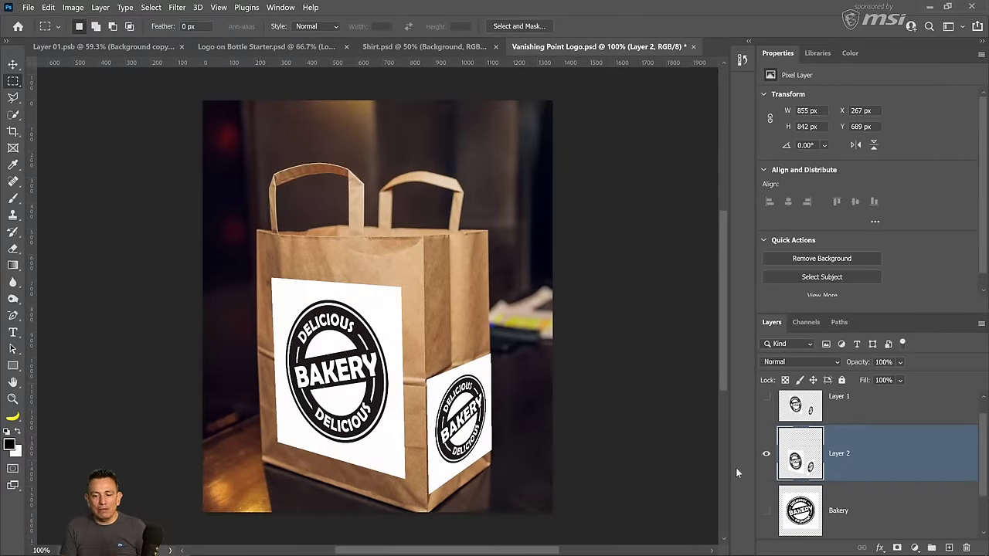
click(767, 455)
click(767, 456)
click(766, 456)
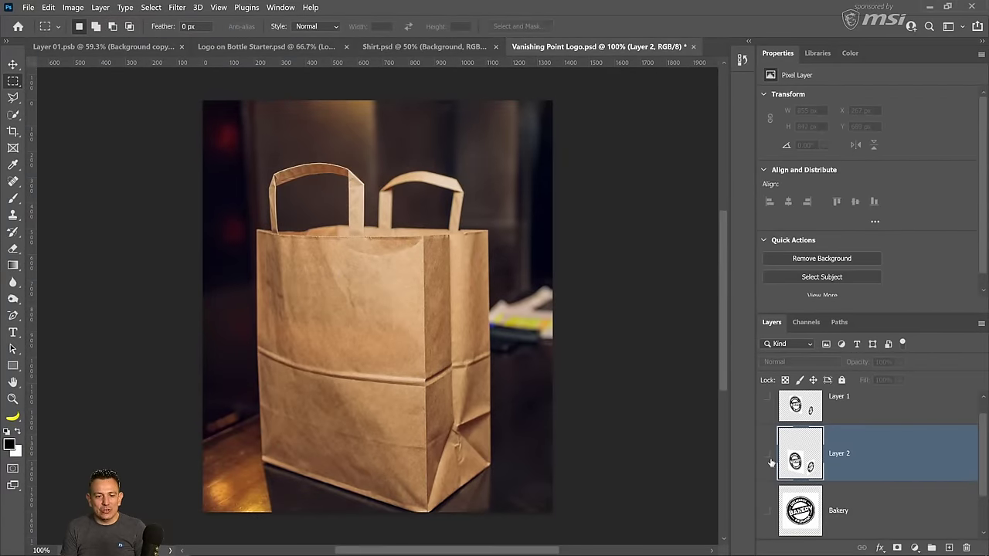
click(766, 456)
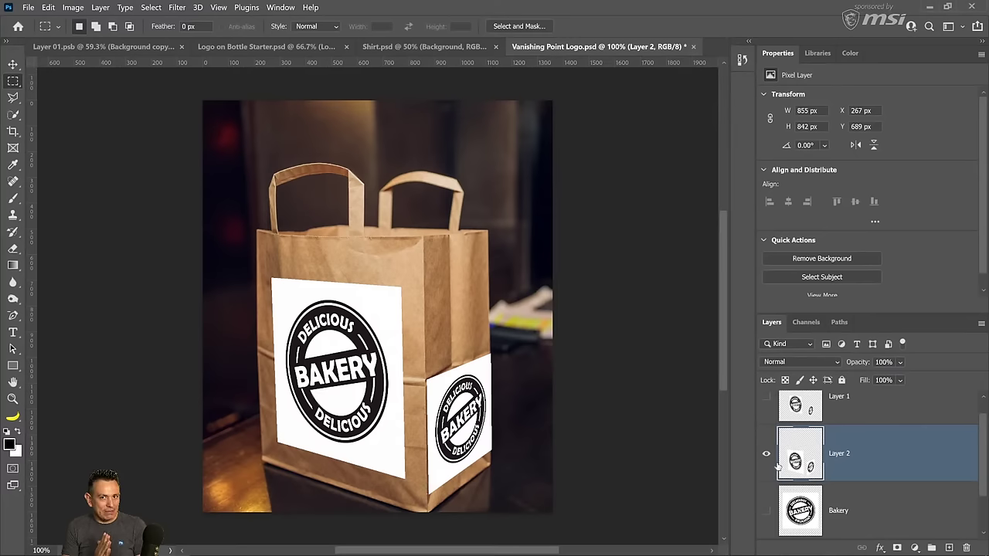
Duplicate the Bakery layer, place the copy directly above Layer 2 and make it visible
click(807, 515)
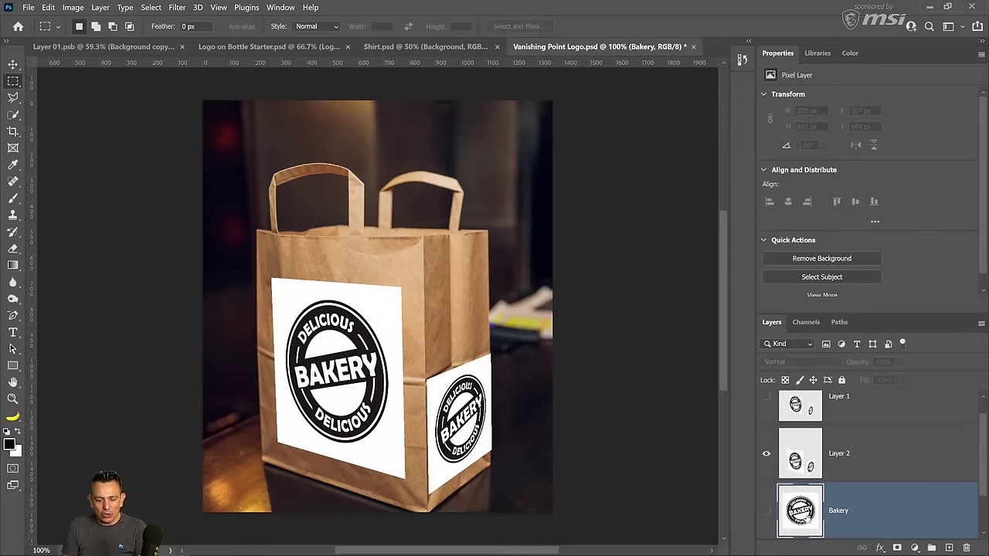
key(ctrl+j)
drag(808, 519, 814, 469)
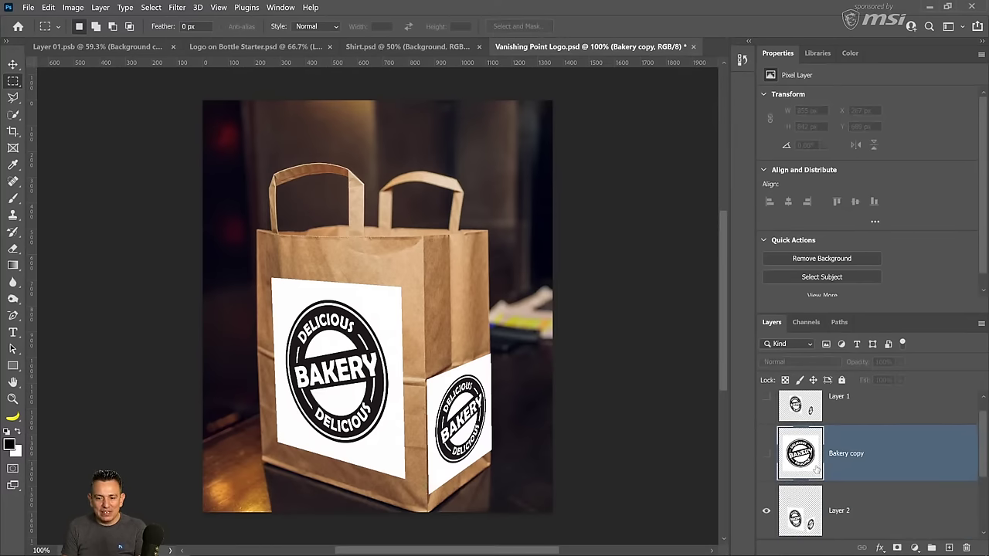
click(765, 453)
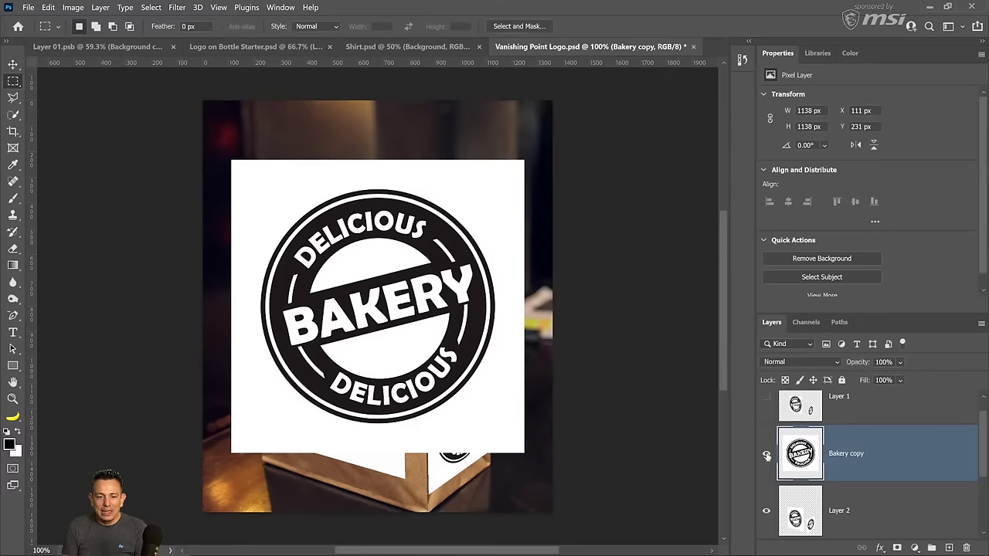
Set the Bakery copy layer to Difference blend mode and shift the logo toward the right over the bag
click(794, 359)
click(785, 468)
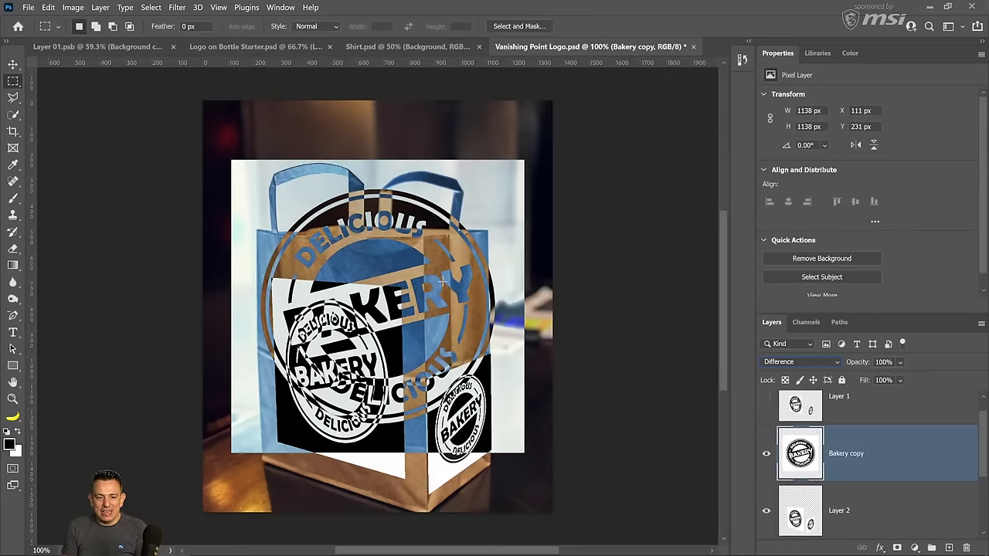
click(13, 64)
drag(354, 211, 390, 205)
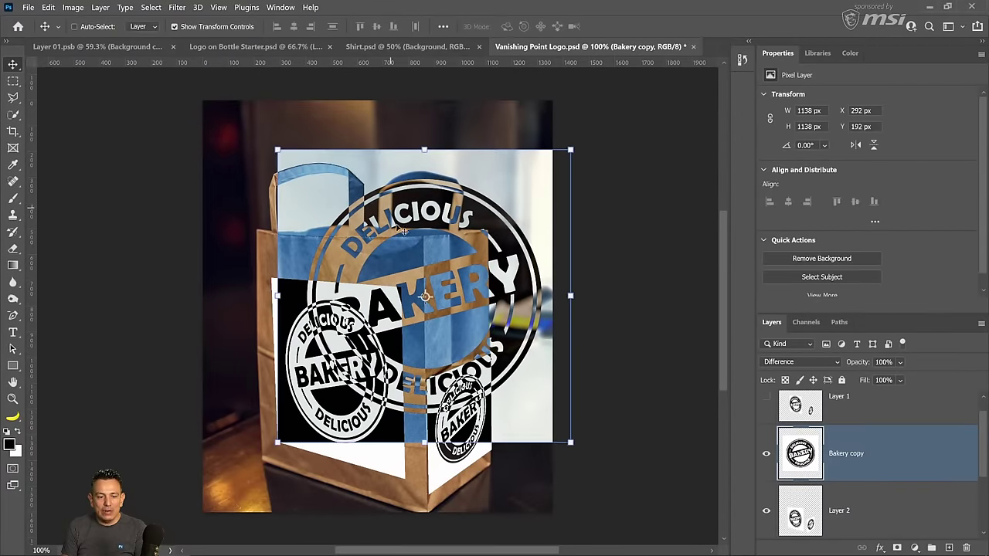
Set the Bakery copy layer's blend mode to Normal and convert the layer to a Smart Object
right_click(909, 462)
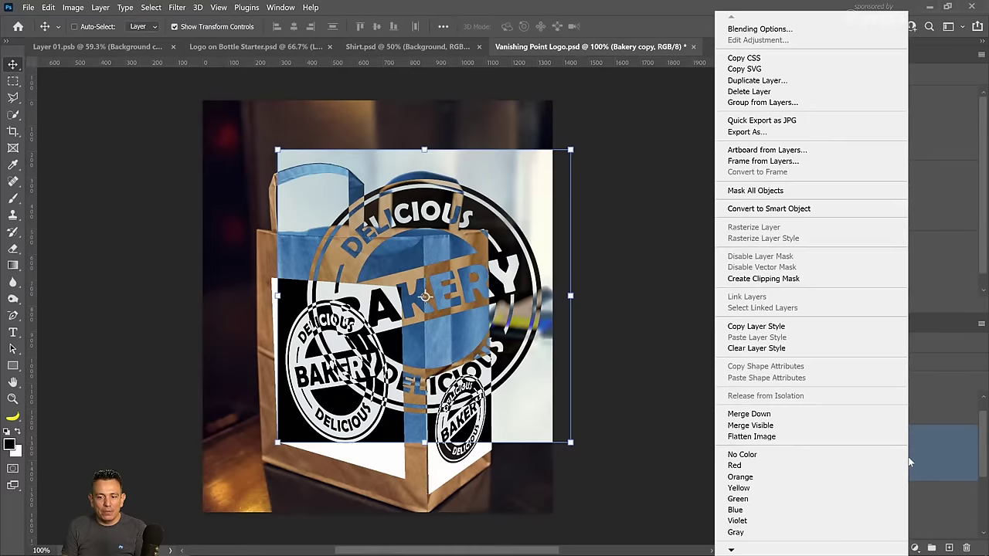
click(917, 456)
click(788, 360)
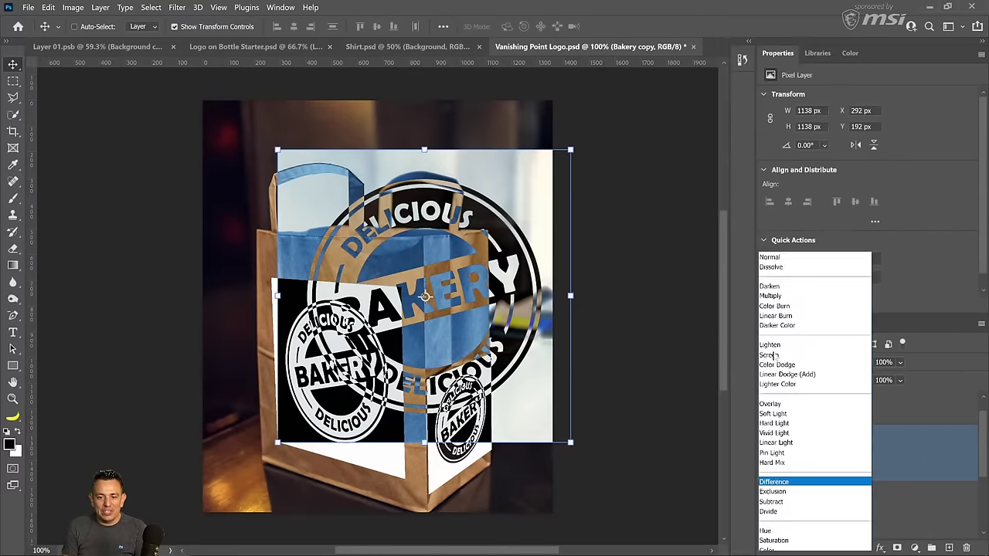
click(770, 244)
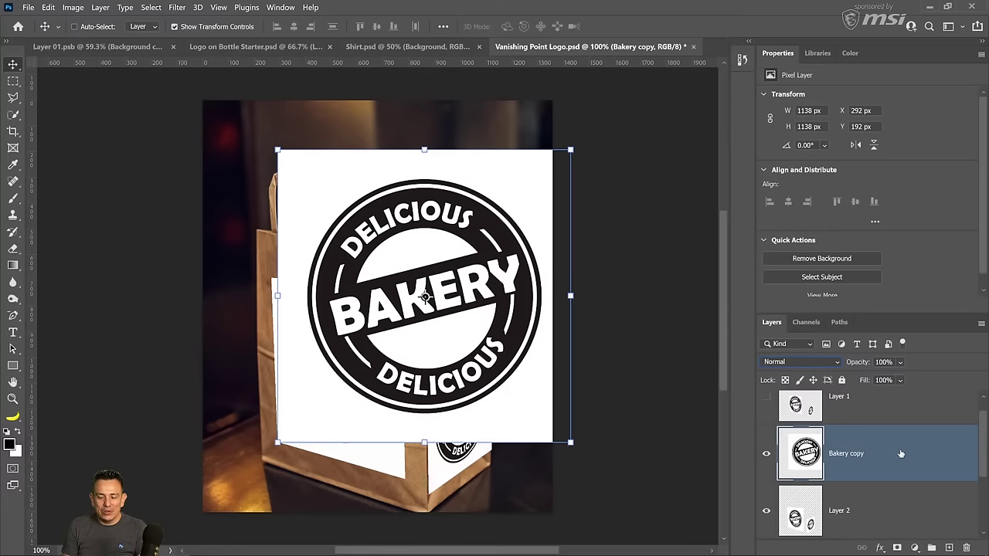
right_click(901, 462)
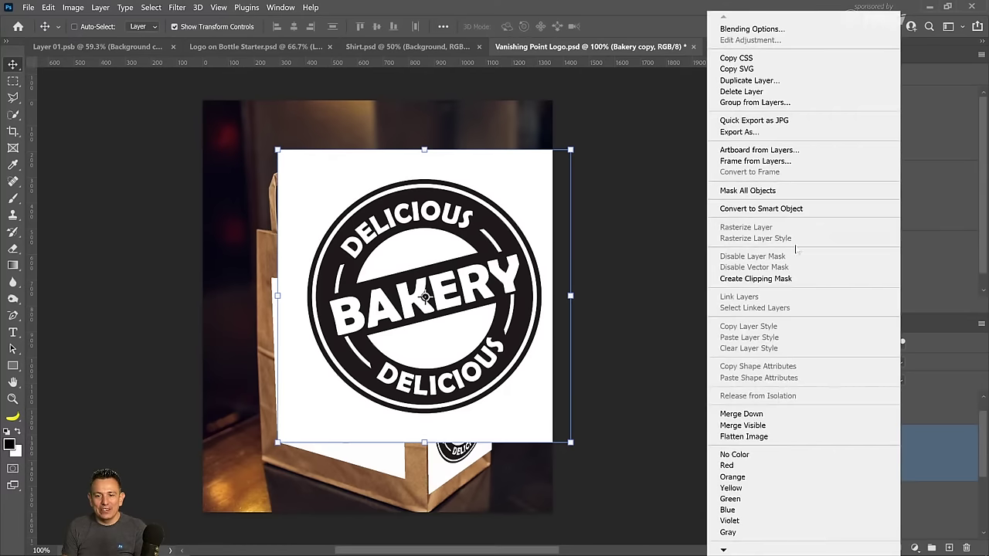
click(800, 209)
Set the Smart Object logo to Difference and distort its four corners to match the logo on the bag's front face
click(801, 363)
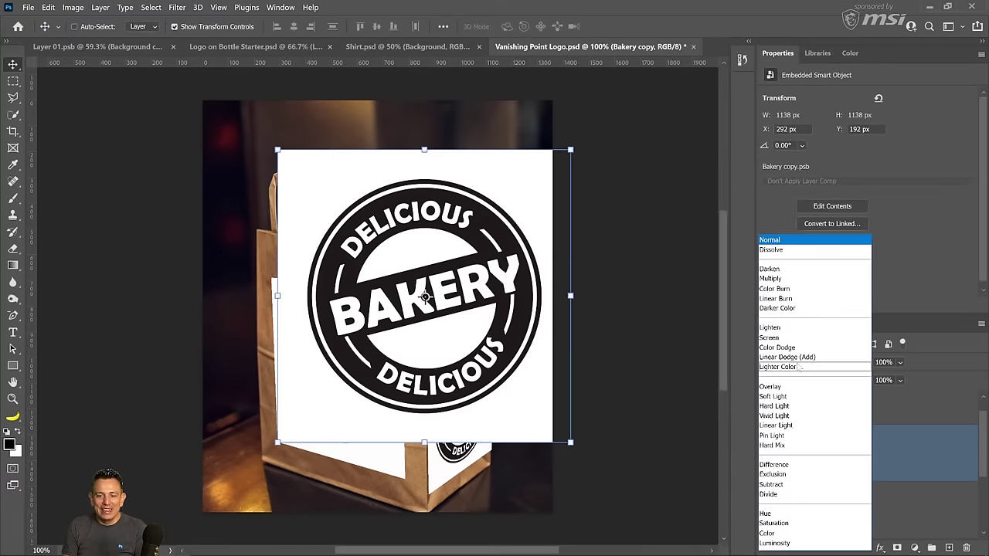
click(794, 466)
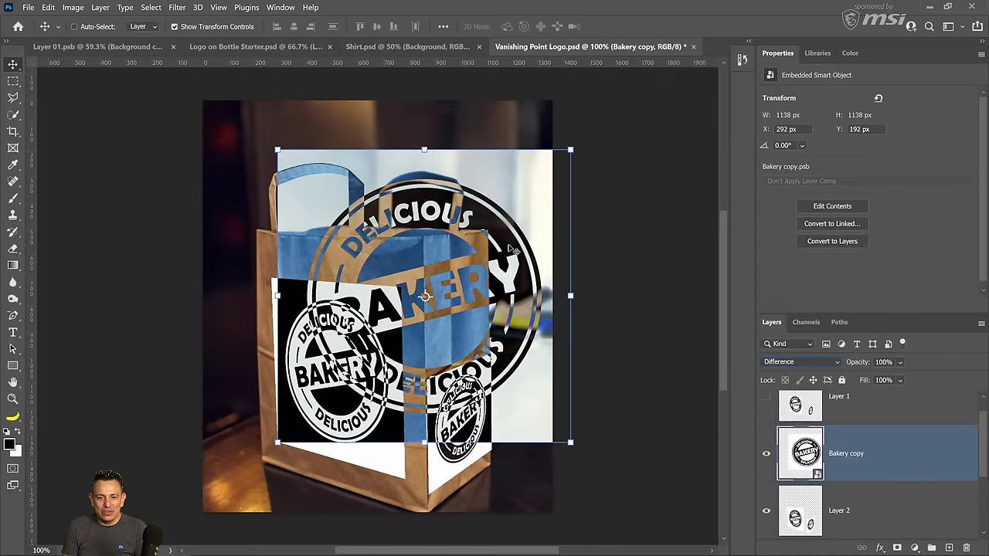
key(ctrl+t)
right_click(391, 324)
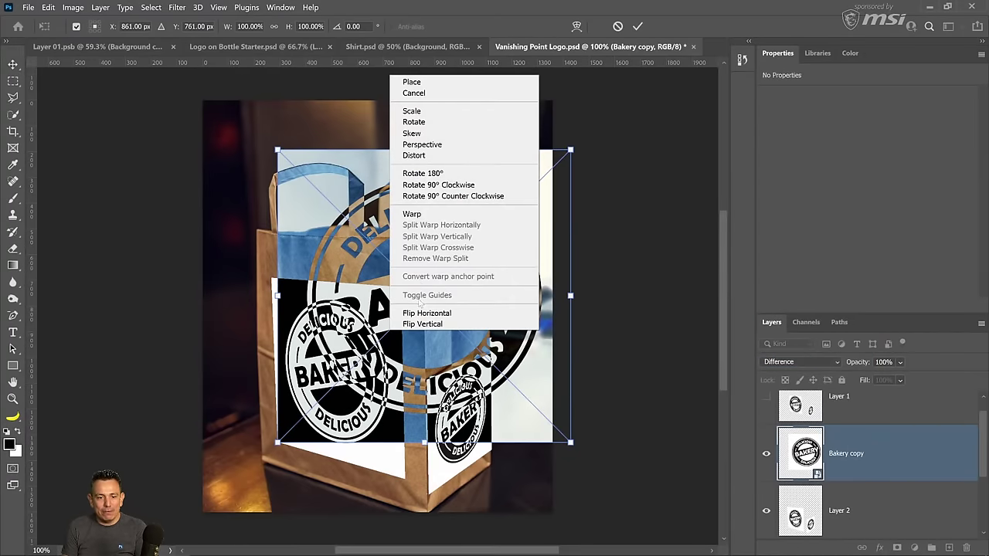
click(429, 155)
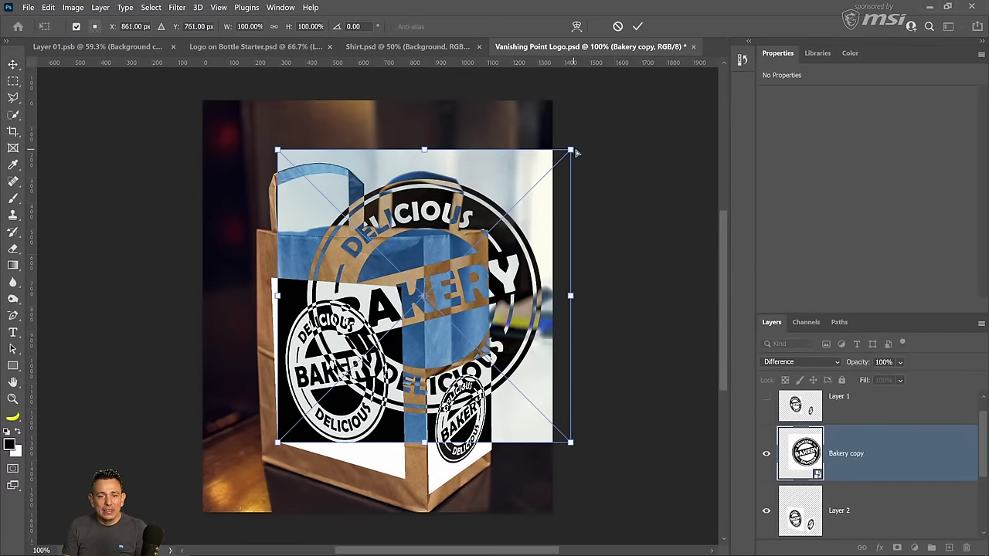
drag(570, 150, 500, 227)
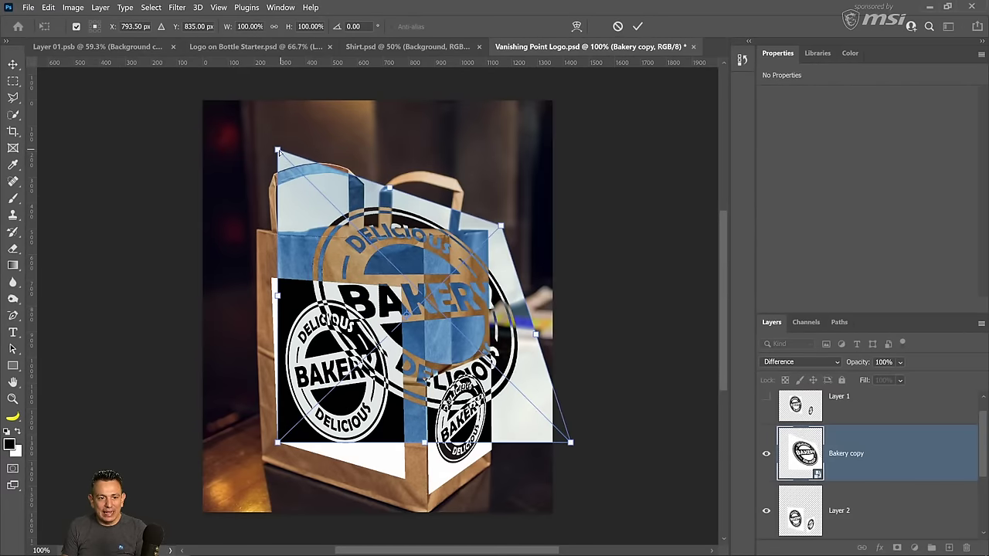
drag(276, 150, 272, 277)
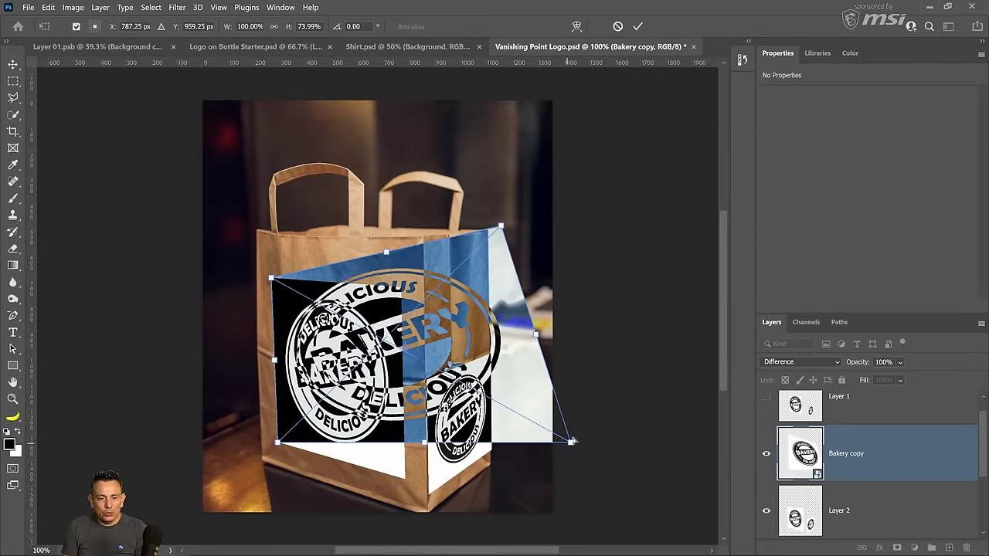
drag(570, 446, 405, 478)
drag(500, 223, 399, 287)
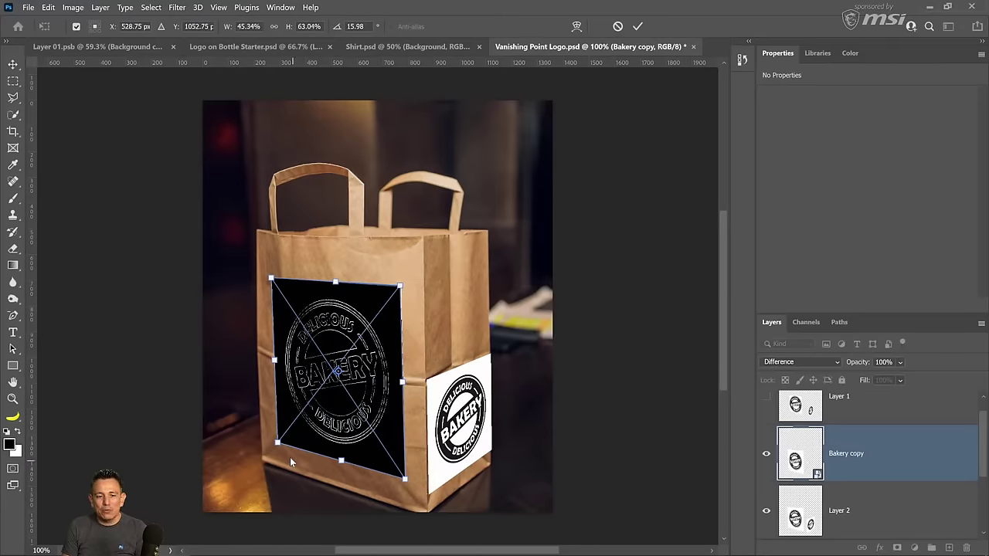
drag(277, 444, 277, 446)
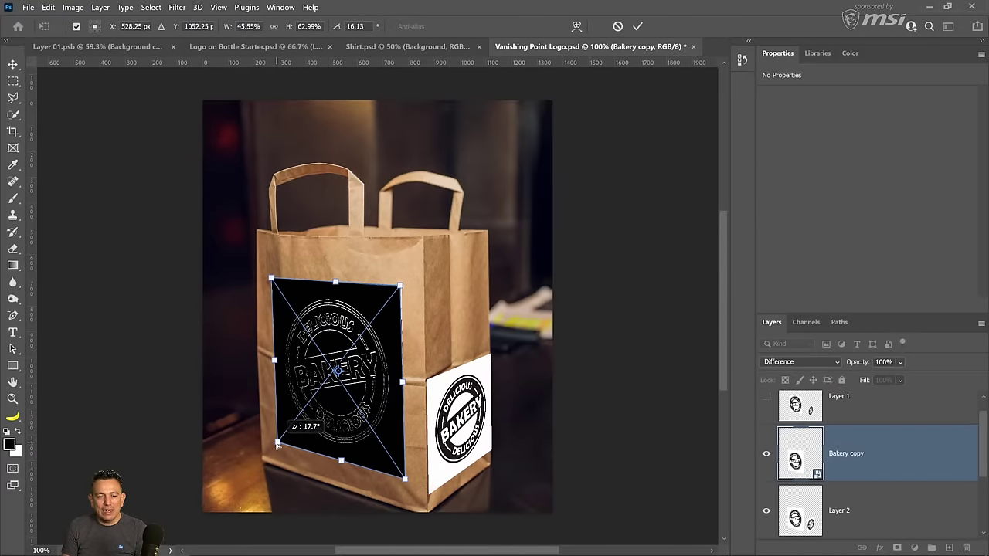
key(Return)
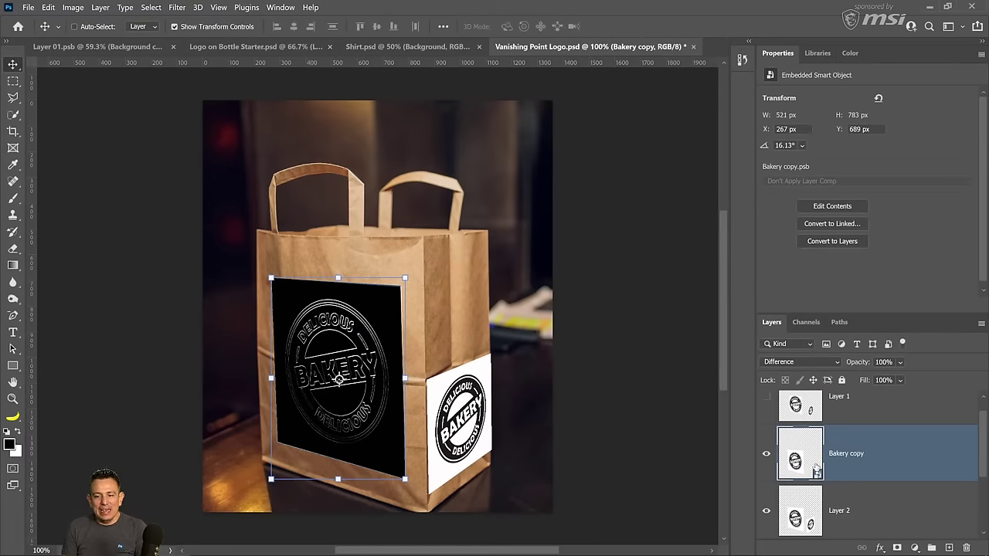
Duplicate the Bakery copy Smart Object and move the duplicate toward the bag's side face
key(ctrl+j)
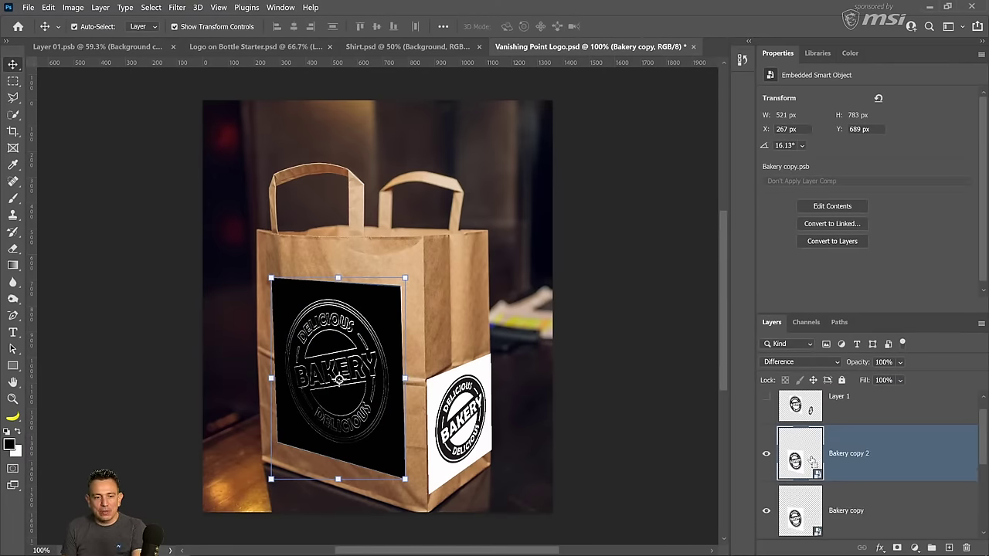
drag(382, 373, 470, 353)
key(Escape)
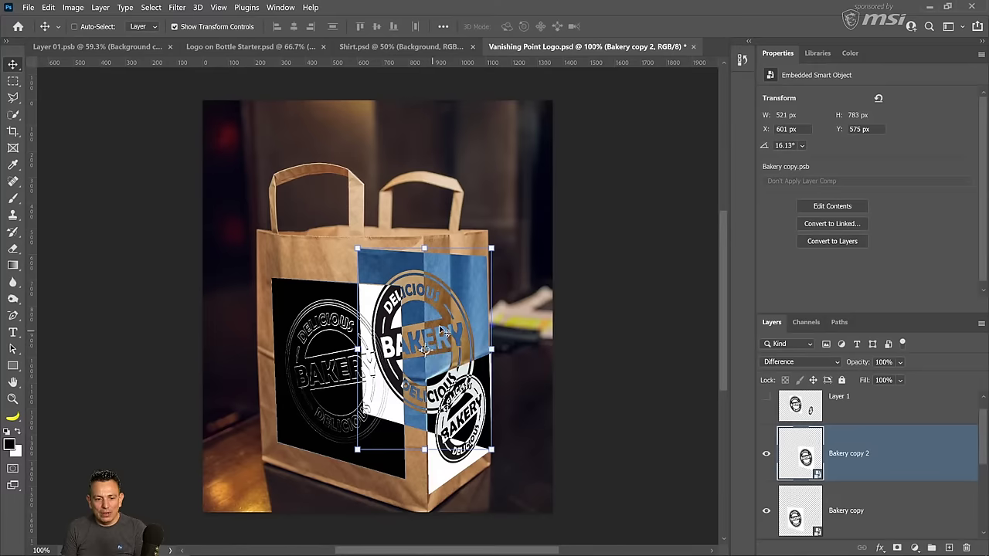
Distort the duplicated logo so its four corners match the Vanishing Point logo on the bag's side face
key(ctrl+t)
right_click(441, 306)
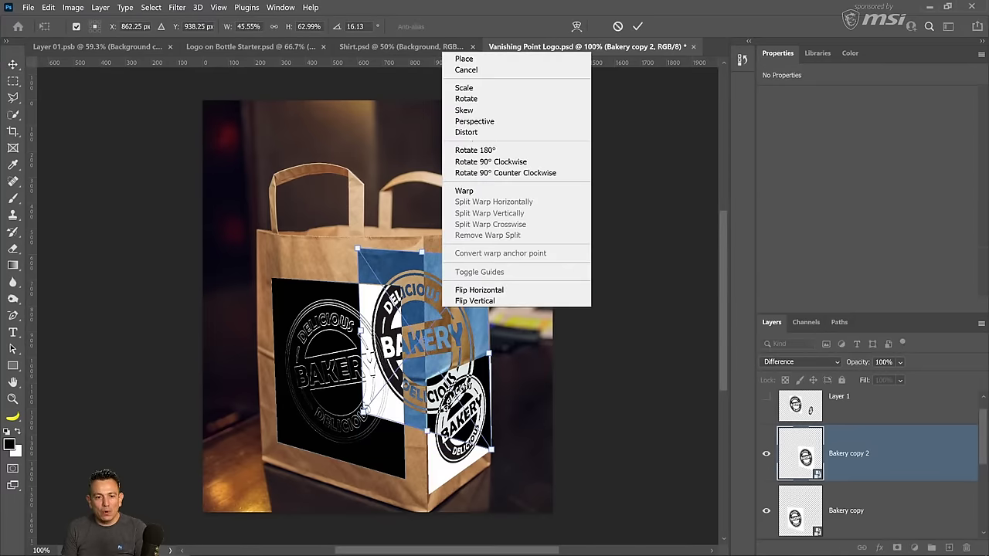
click(466, 132)
drag(428, 430, 427, 494)
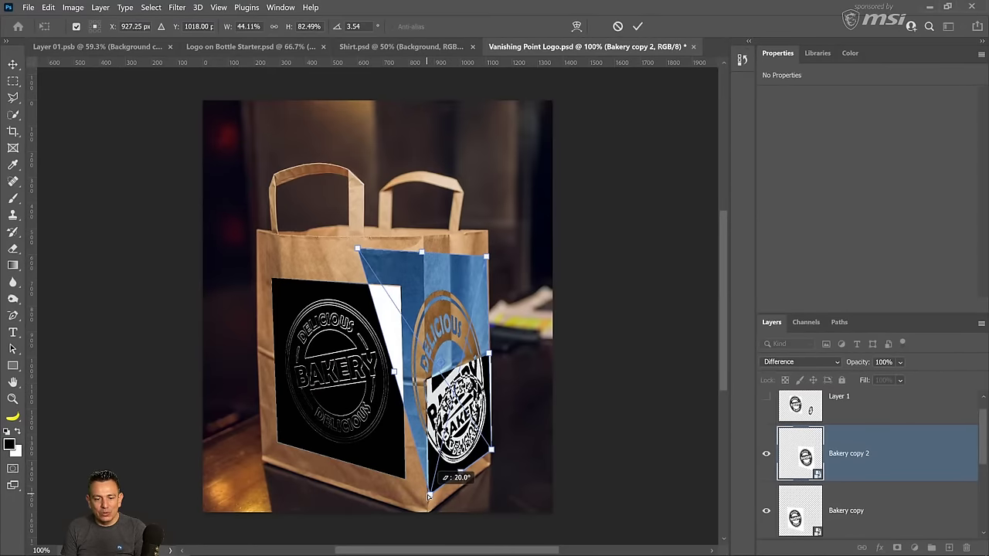
drag(357, 248, 425, 381)
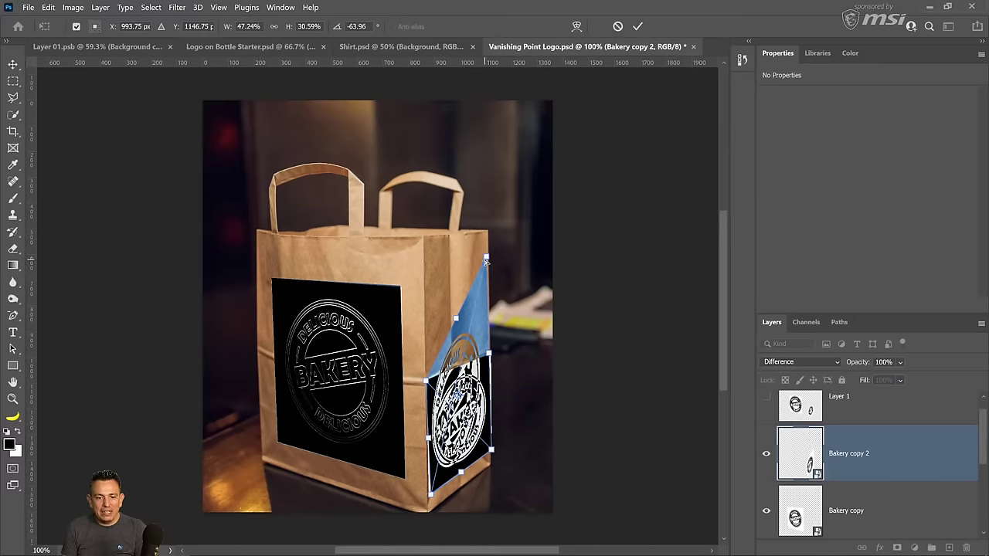
drag(487, 257, 490, 353)
mouse_move(495, 452)
mouse_down()
mouse_move(500, 423)
mouse_move(492, 448)
mouse_up()
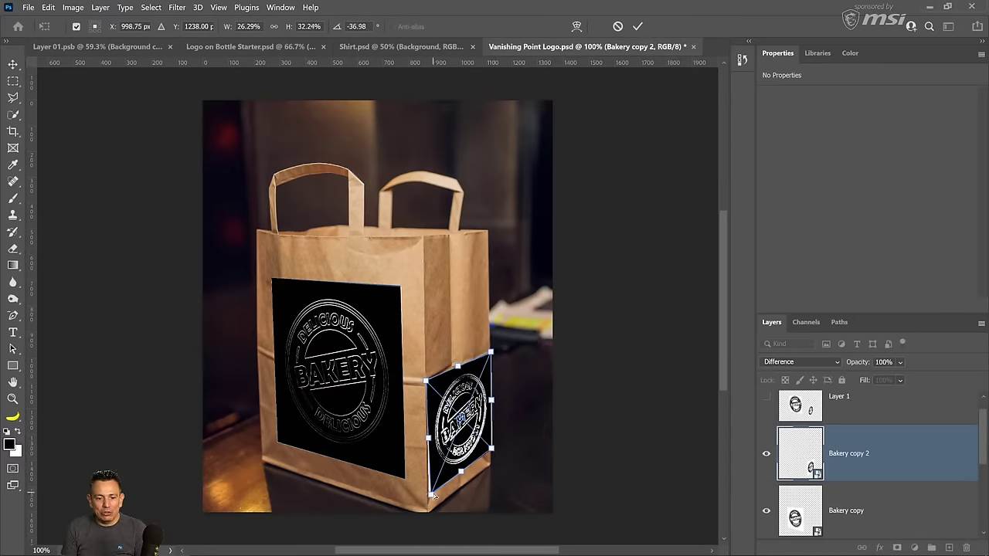
drag(434, 498, 431, 498)
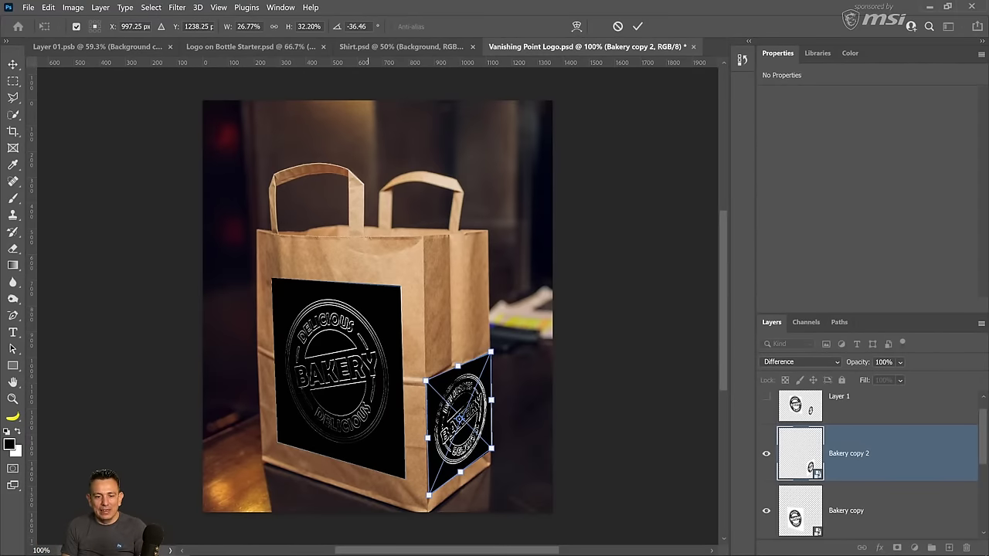
drag(491, 451, 494, 451)
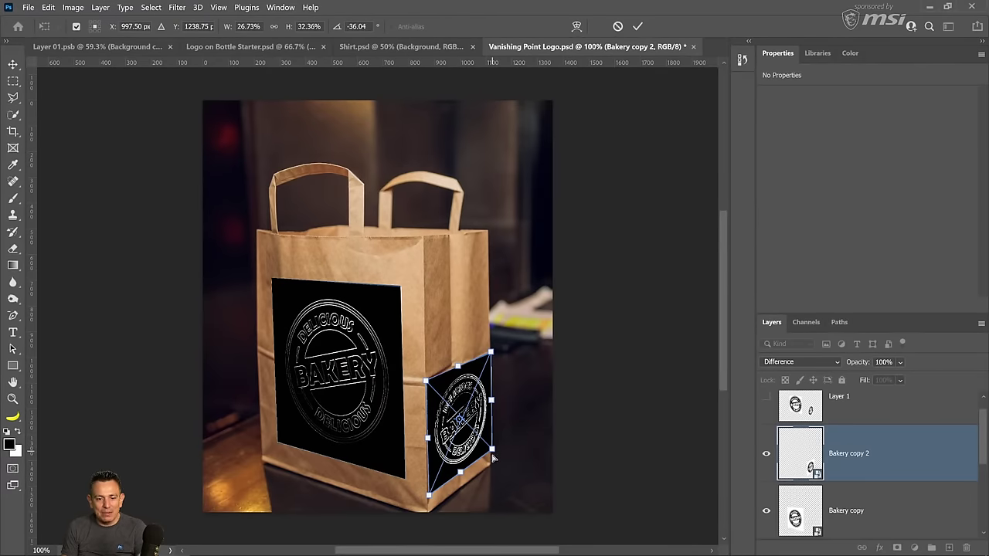
key(Return)
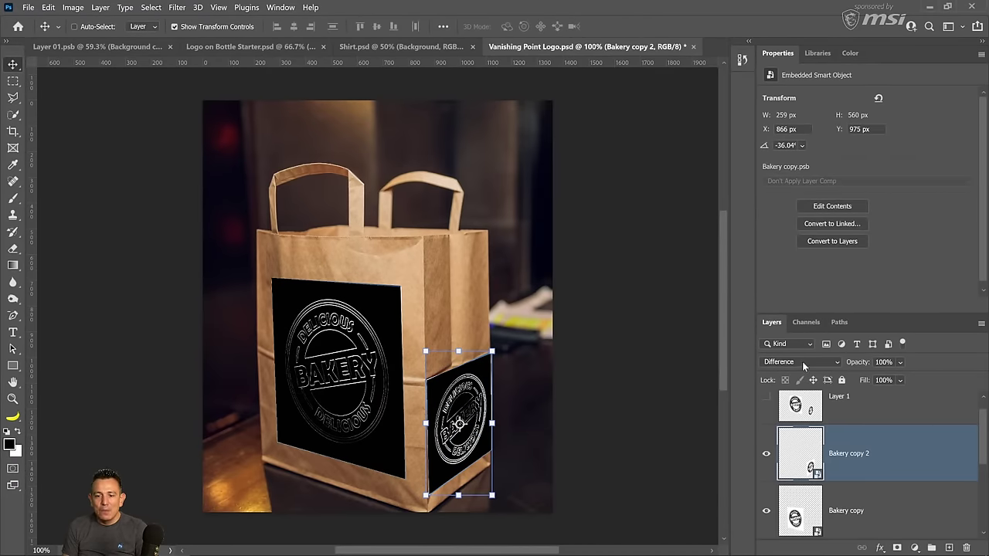
Set the blend modes of both the Bakery copy 2 and Bakery copy layers to Normal
click(797, 365)
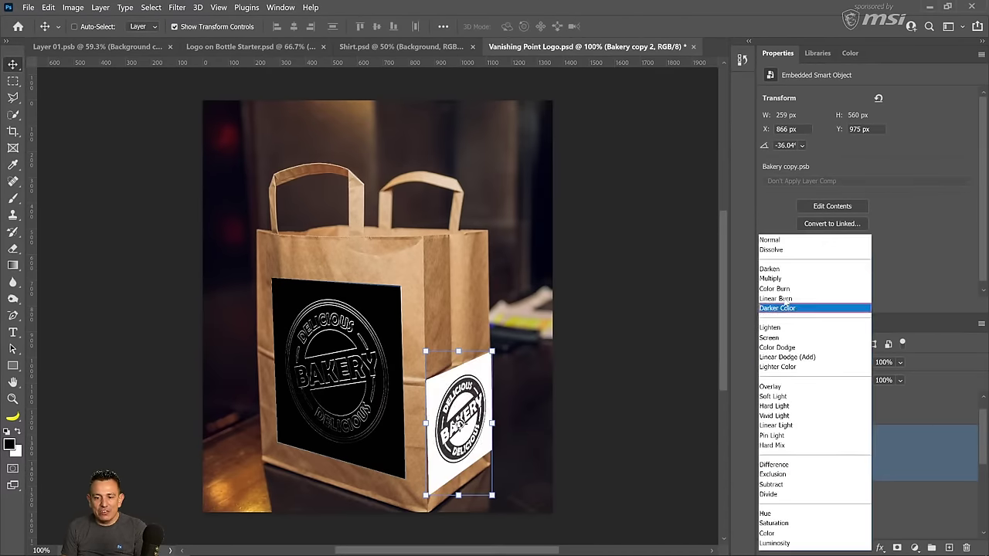
click(780, 236)
click(832, 531)
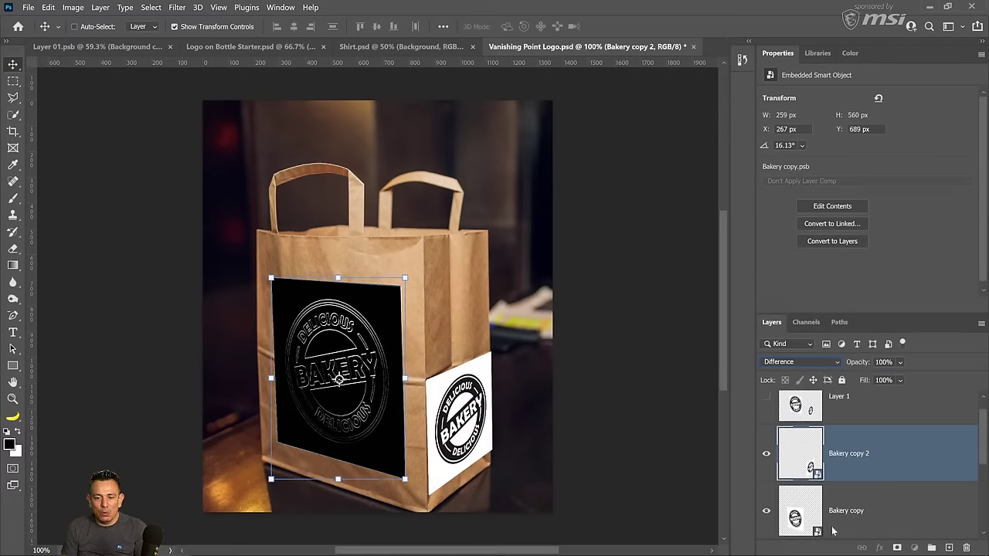
click(789, 363)
click(772, 240)
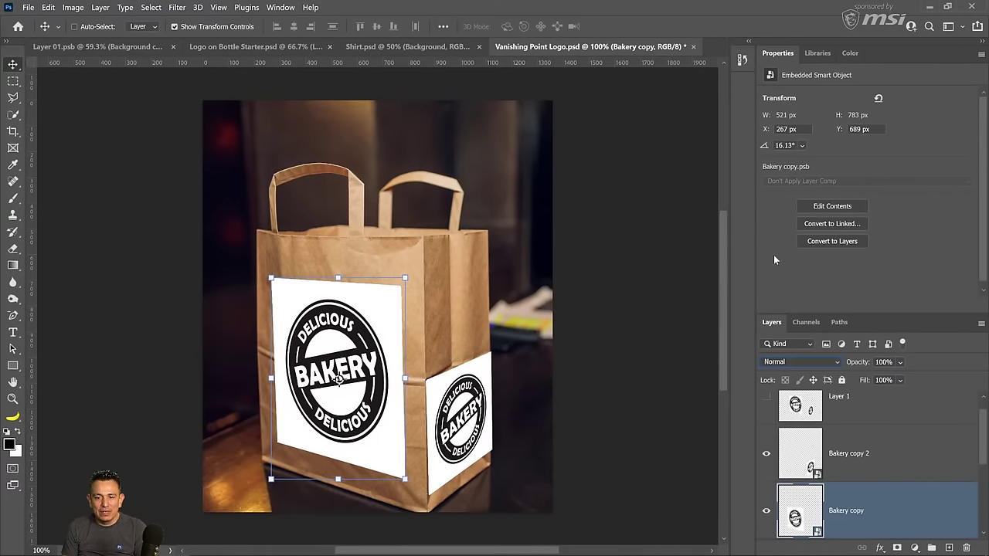
Hide the Bakery copy 2 and Bakery copy Smart Objects to examine the Vanishing Point result on Layer 2
scroll(811, 487, down, 3)
scroll(784, 473, up, 3)
click(766, 409)
click(768, 463)
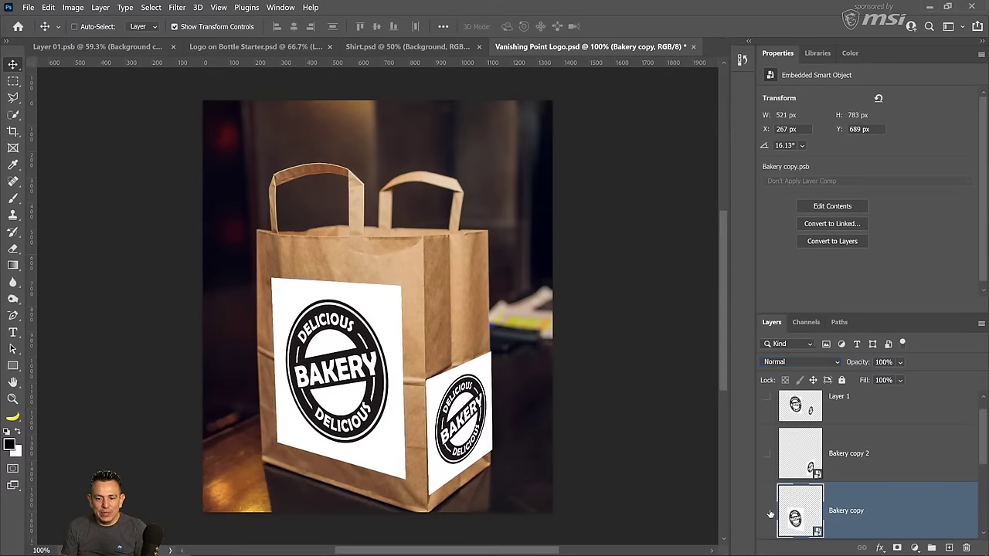
click(767, 516)
scroll(766, 513, down, 3)
scroll(766, 511, up, 1)
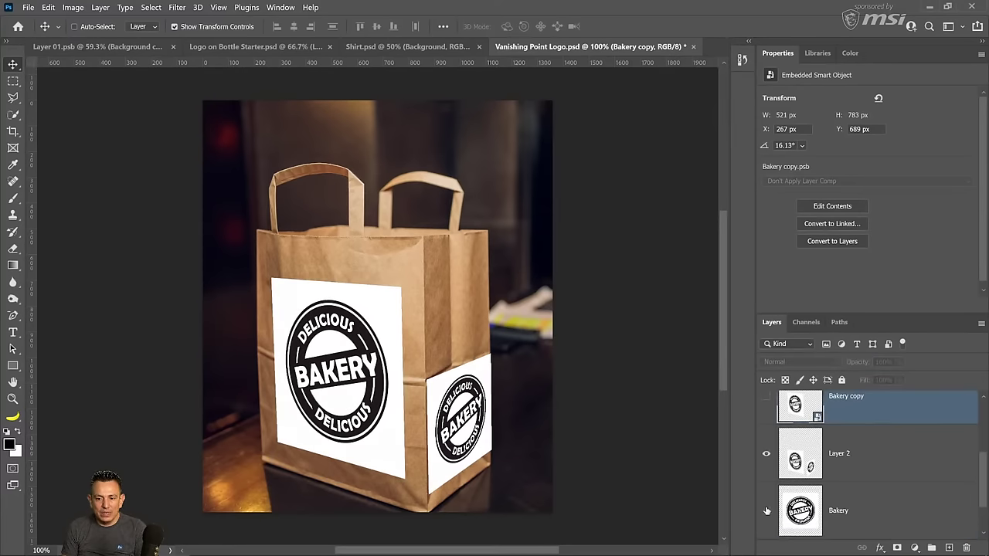
Hide Layer 2 and show the Bakery copy and Bakery copy 2 Smart Objects in its place
click(766, 455)
scroll(776, 479, up, 1)
click(767, 453)
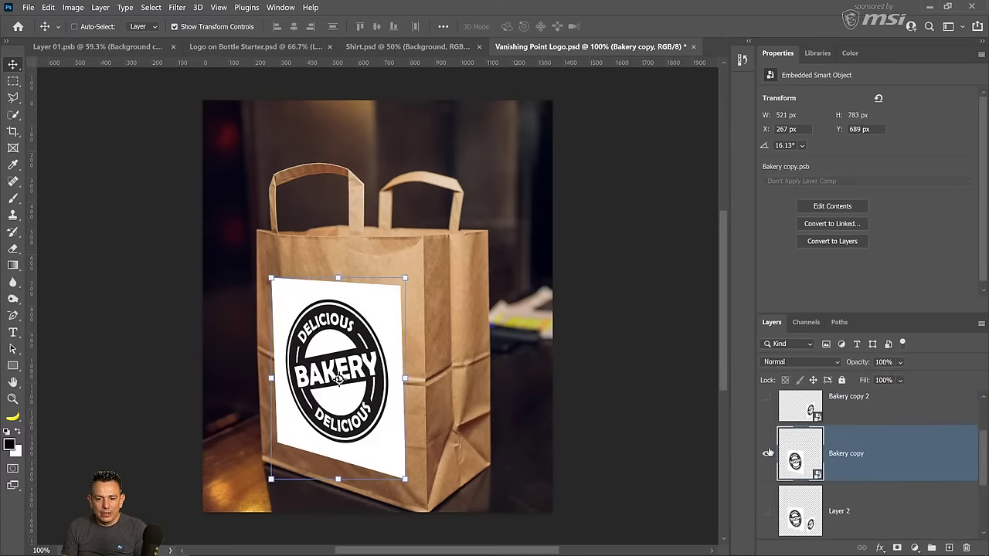
click(766, 398)
scroll(788, 474, up, 2)
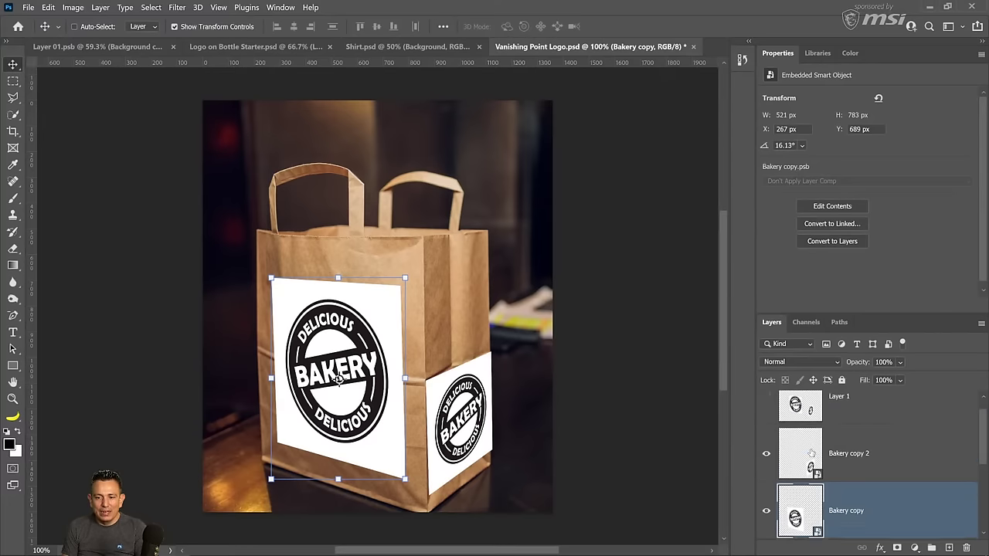
Set the blend mode of both the Bakery copy and Bakery copy 2 layers to Multiply and switch to the Rectangular Marquee tool
shift+click(842, 487)
click(787, 363)
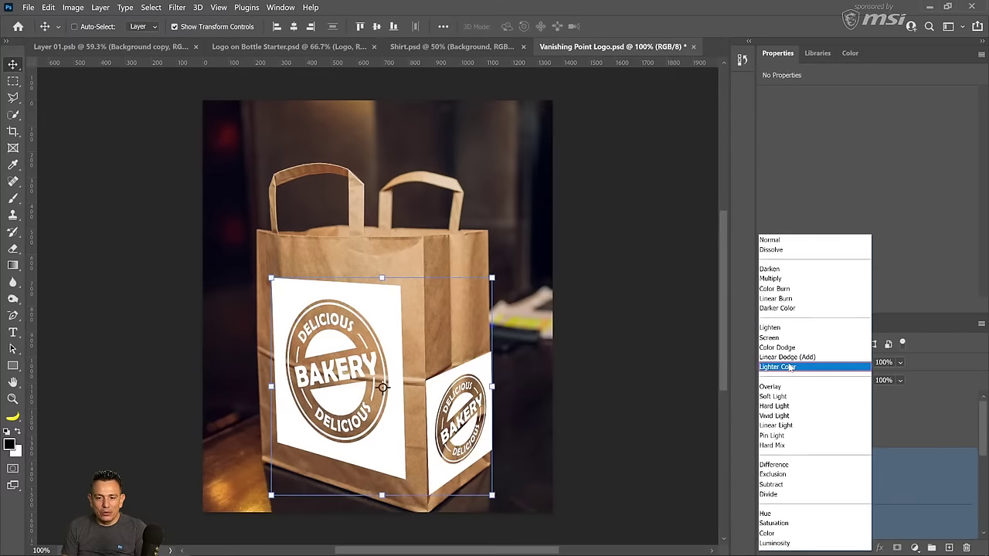
click(780, 280)
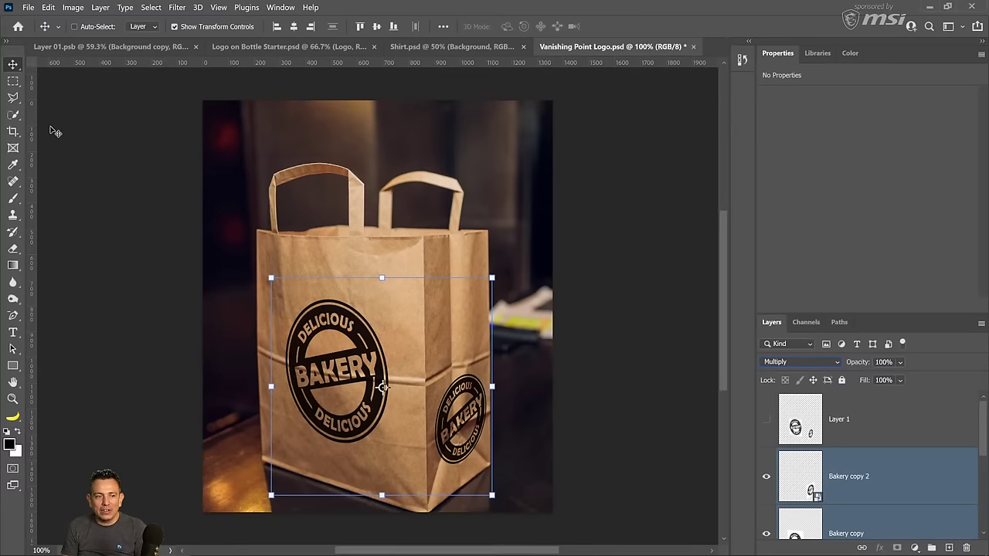
click(12, 80)
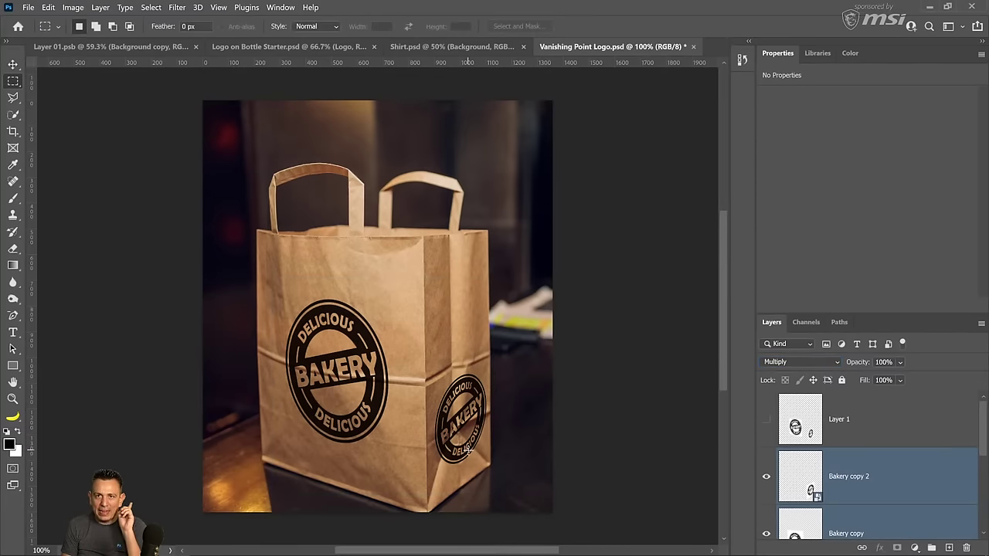
Open the contents of the Bakery copy 2 Smart Object and place the black Ps library logo, enlarged to about 587% over the bakery logo
click(799, 485)
double_click(799, 485)
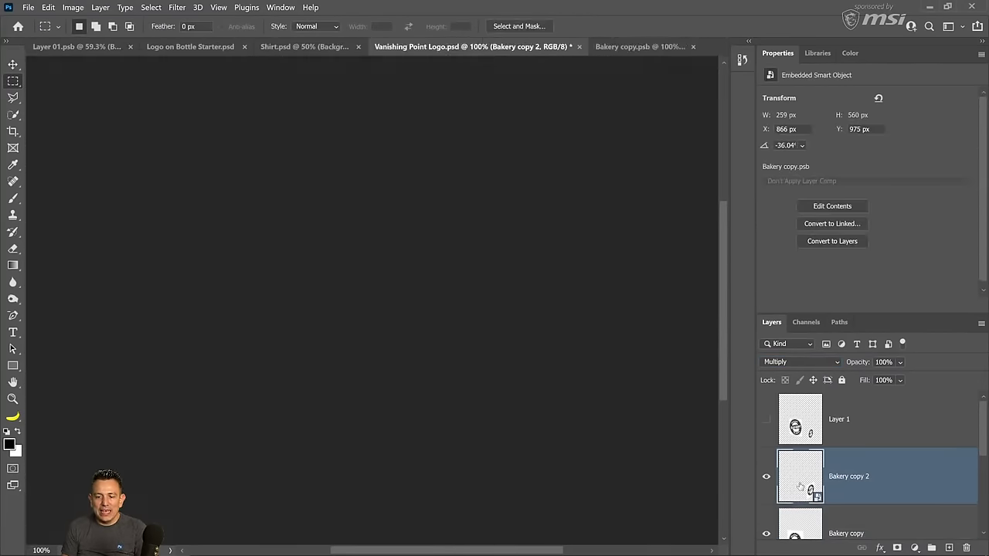
click(817, 53)
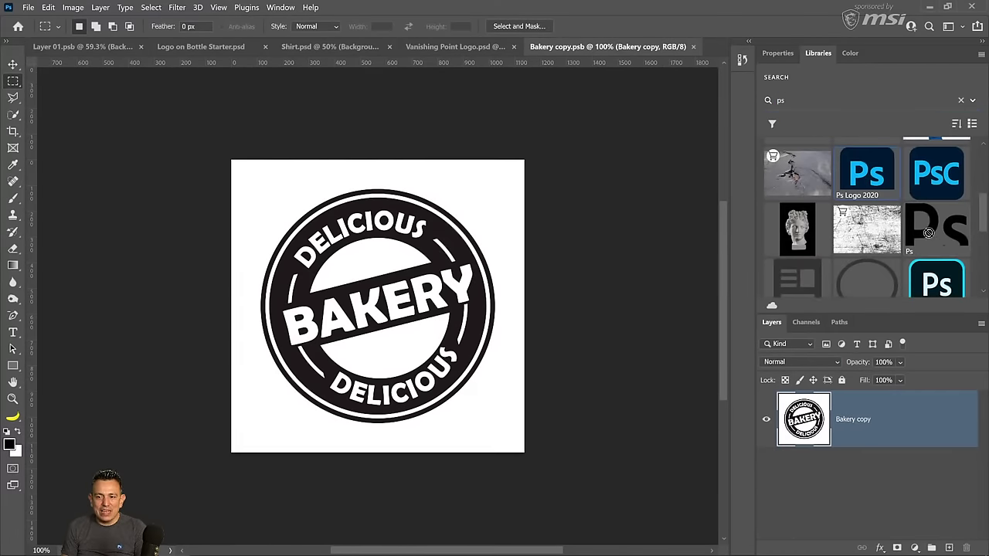
drag(933, 232, 828, 434)
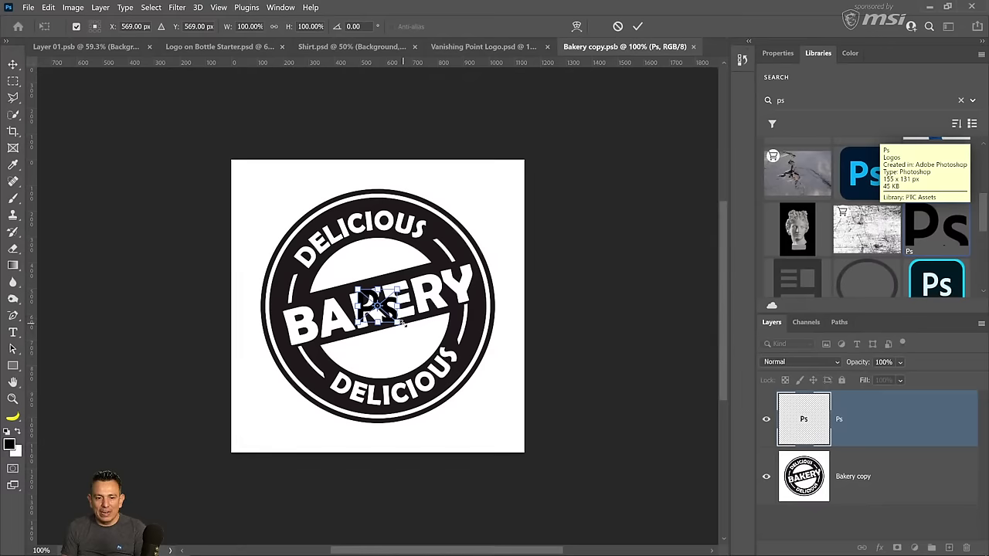
drag(403, 324, 495, 404)
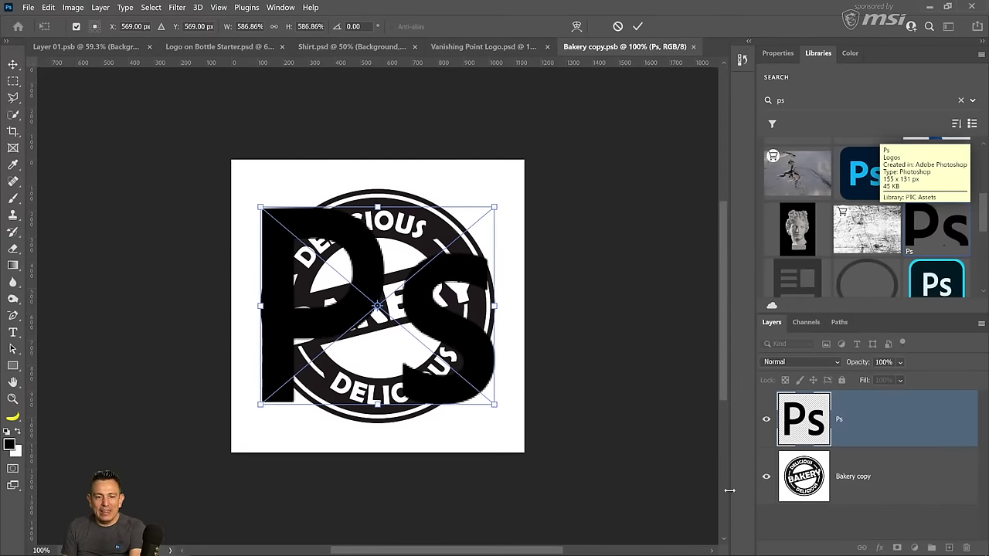
key(Return)
Hide the Bakery copy layer inside the Smart Object, then close the document and save its changes
click(766, 481)
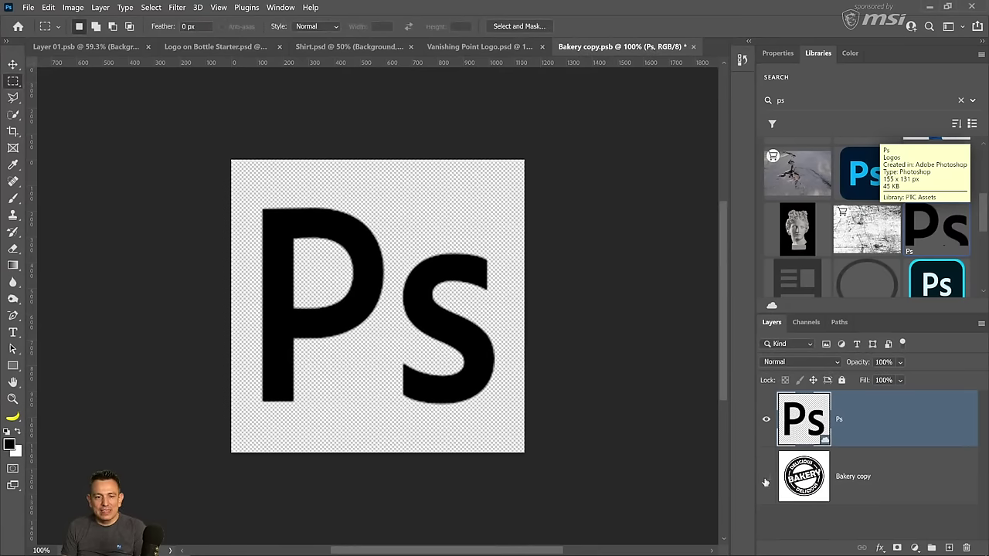
click(693, 46)
click(441, 220)
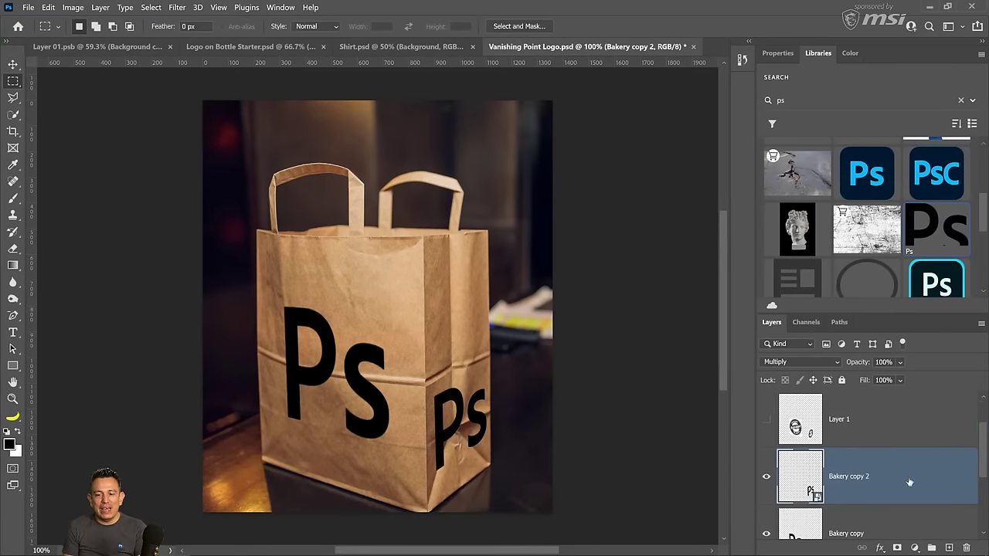
Lower the opacity of both the Bakery copy 2 and Bakery copy layers to 80%
scroll(910, 480, down, 1)
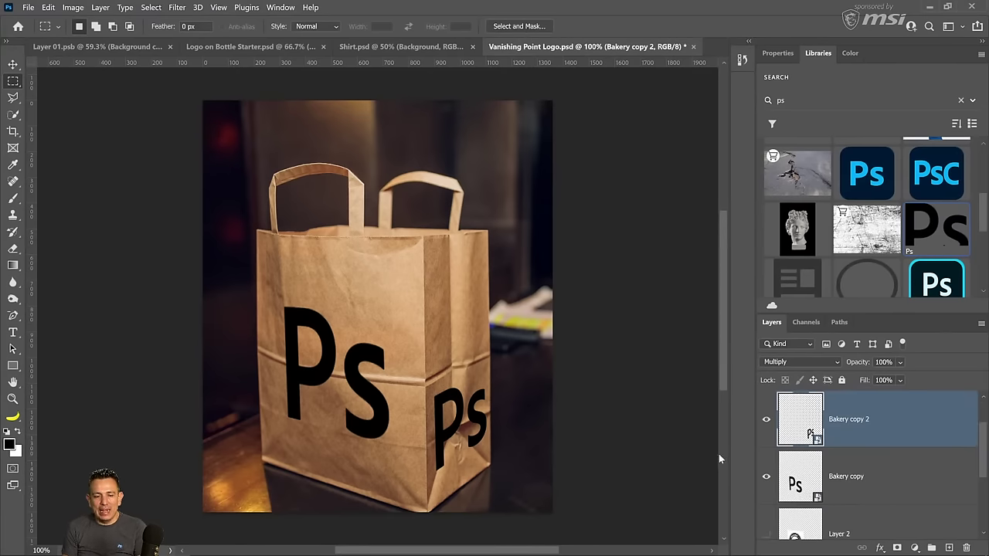
shift+click(851, 498)
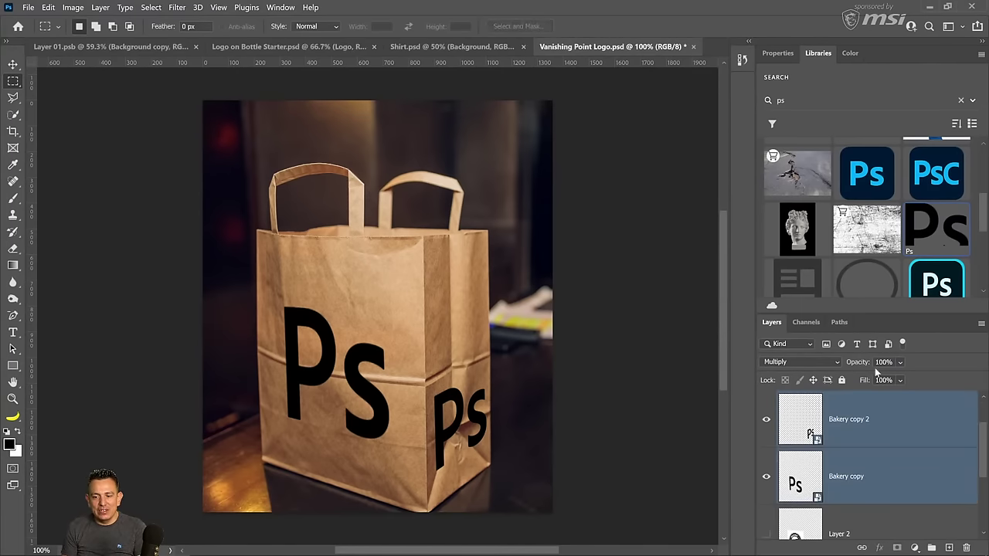
drag(856, 366, 853, 366)
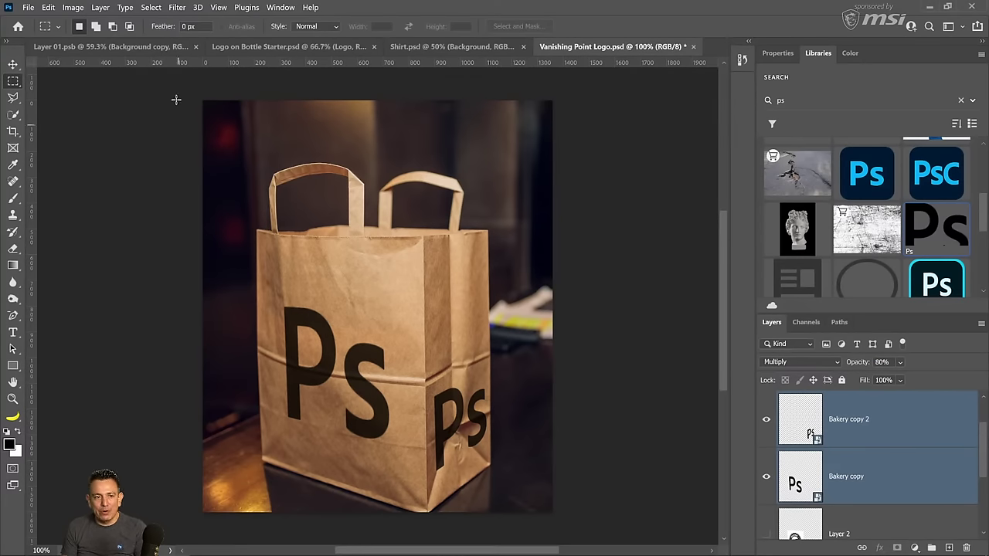
Select only the Bakery copy layer and hide both Smart Objects, leaving just the plain paper bag photo showing
click(176, 7)
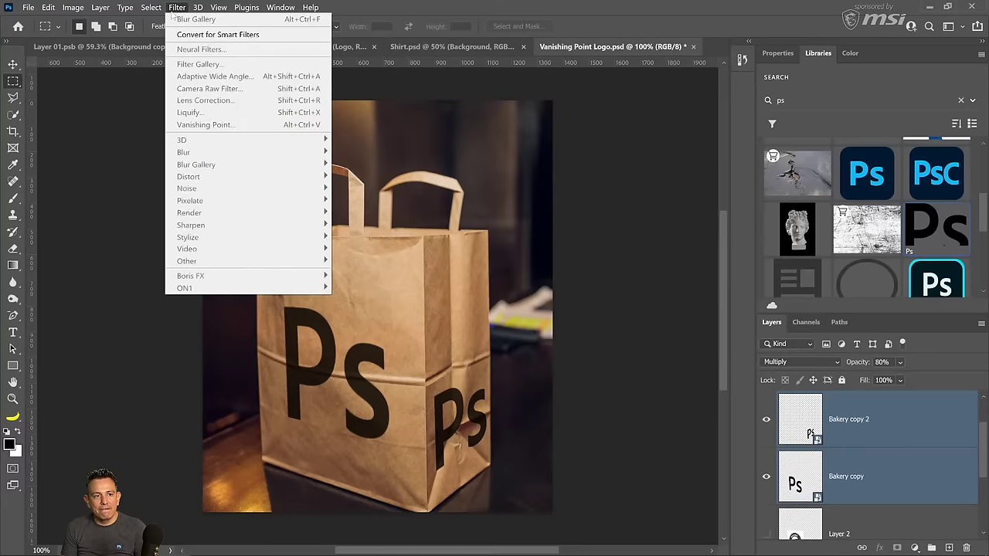
click(821, 474)
click(838, 489)
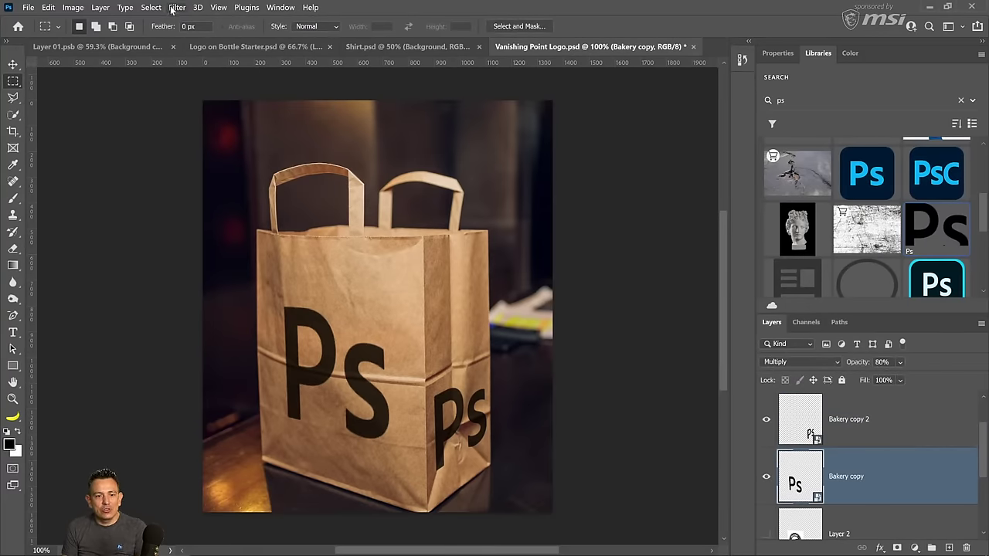
scroll(880, 458, down, 1)
scroll(880, 458, up, 1)
drag(766, 475, 771, 439)
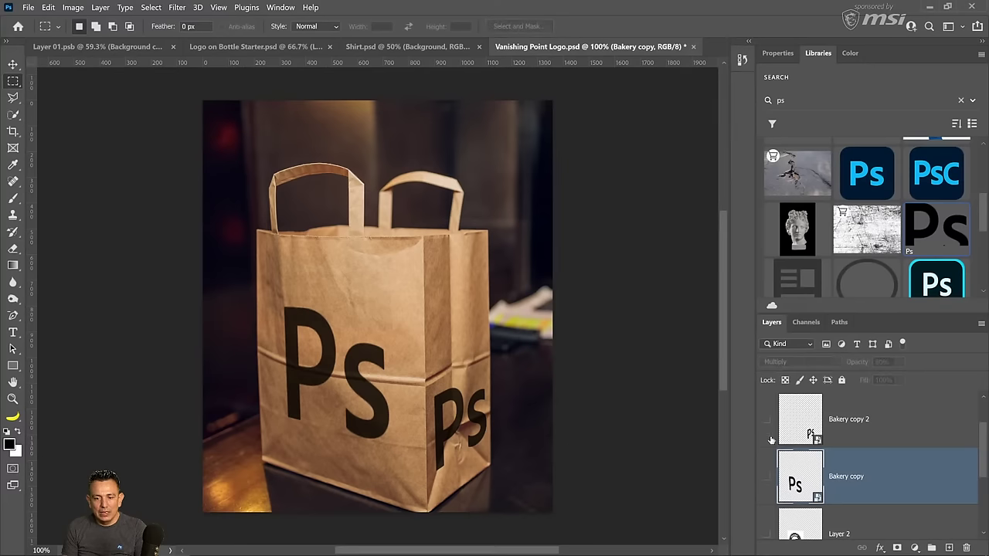
click(29, 8)
click(81, 156)
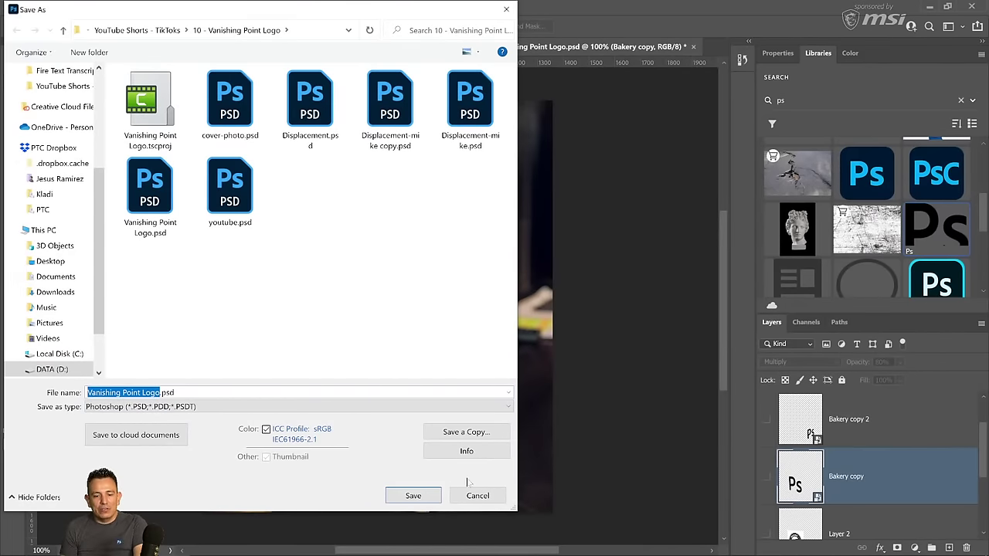
click(482, 496)
Save a copy of the document as a layered PSD named displace-stream with Maximize Compatibility on
click(28, 8)
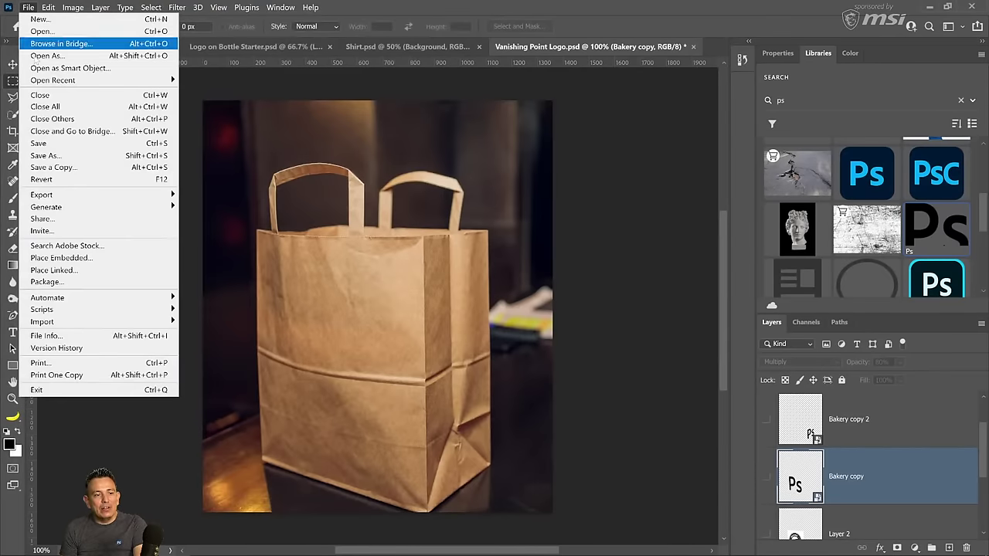
click(61, 177)
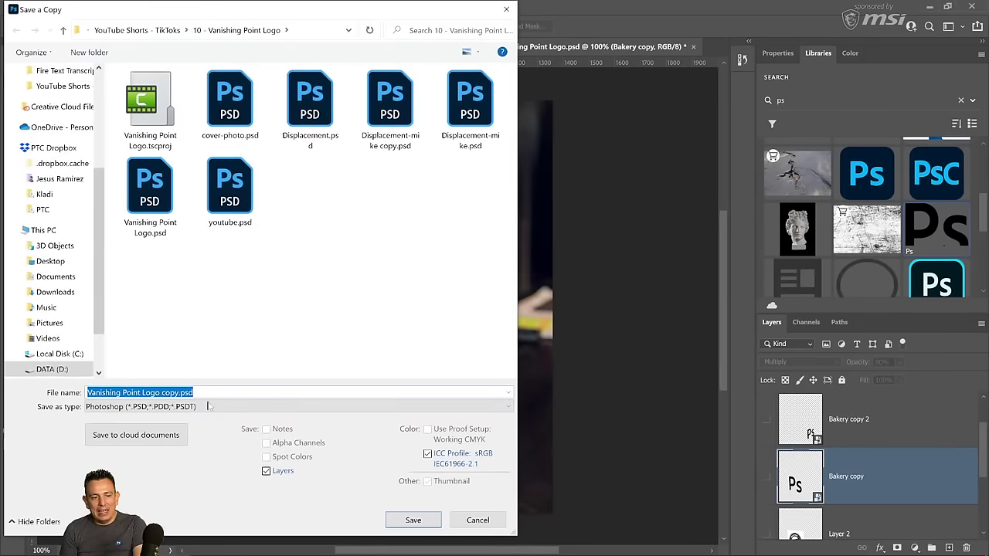
text(di)
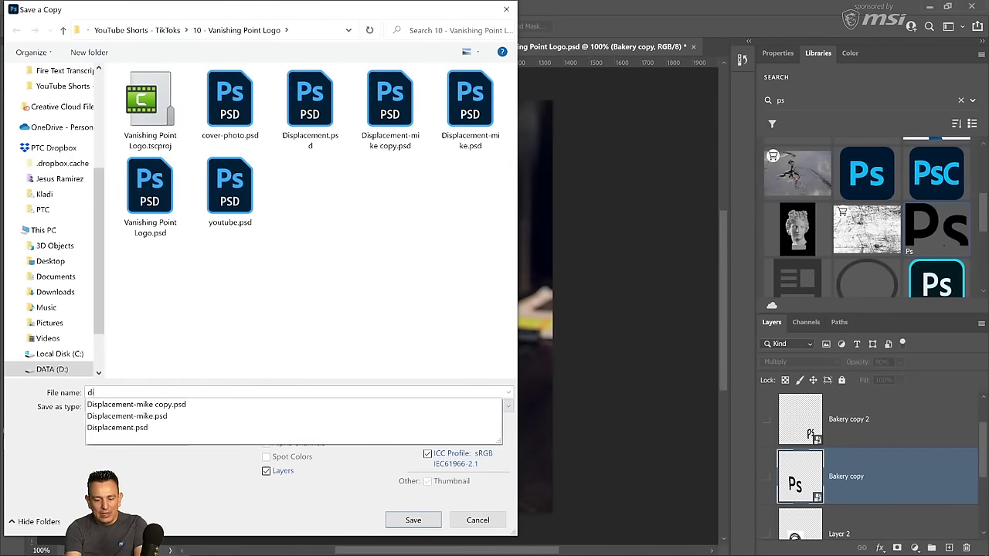
text(splace-stream)
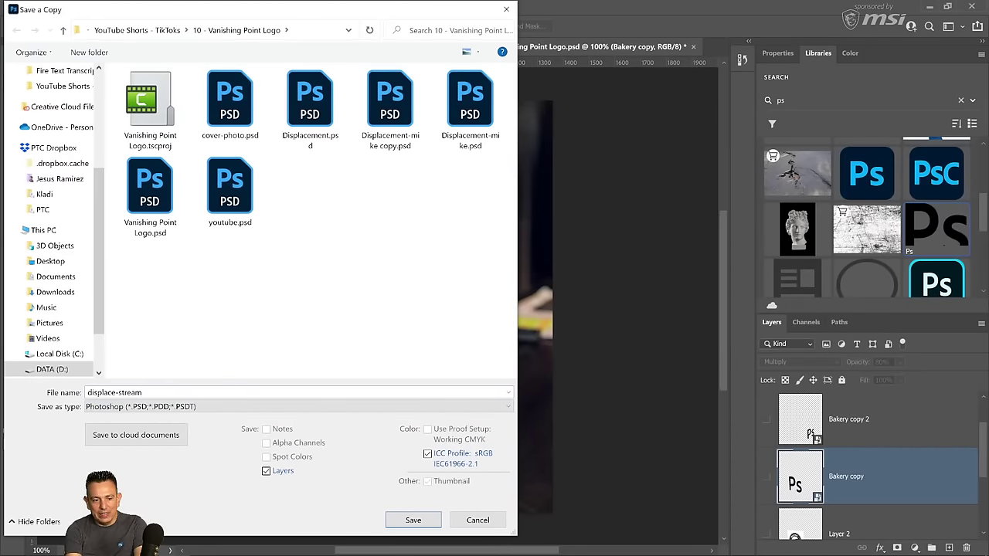
key(Return)
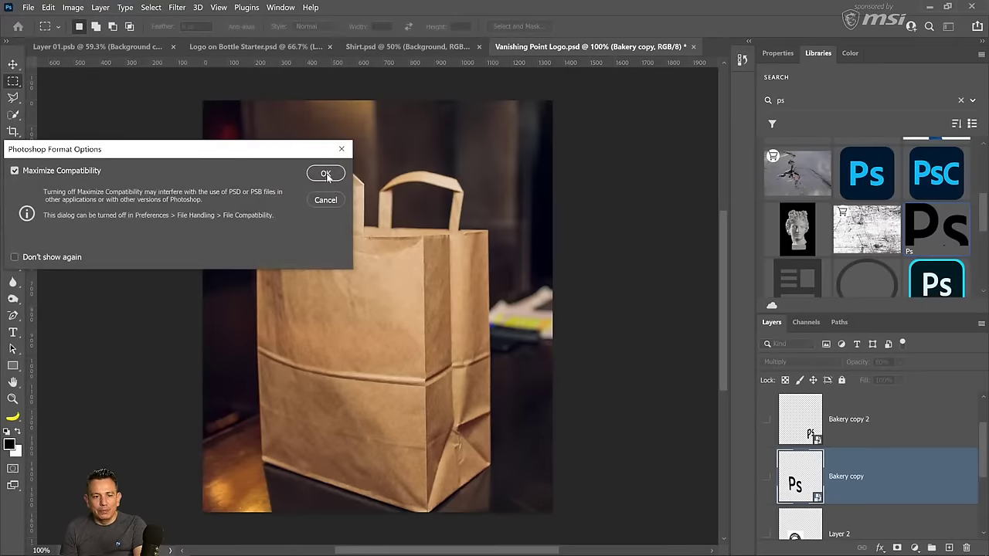
click(325, 174)
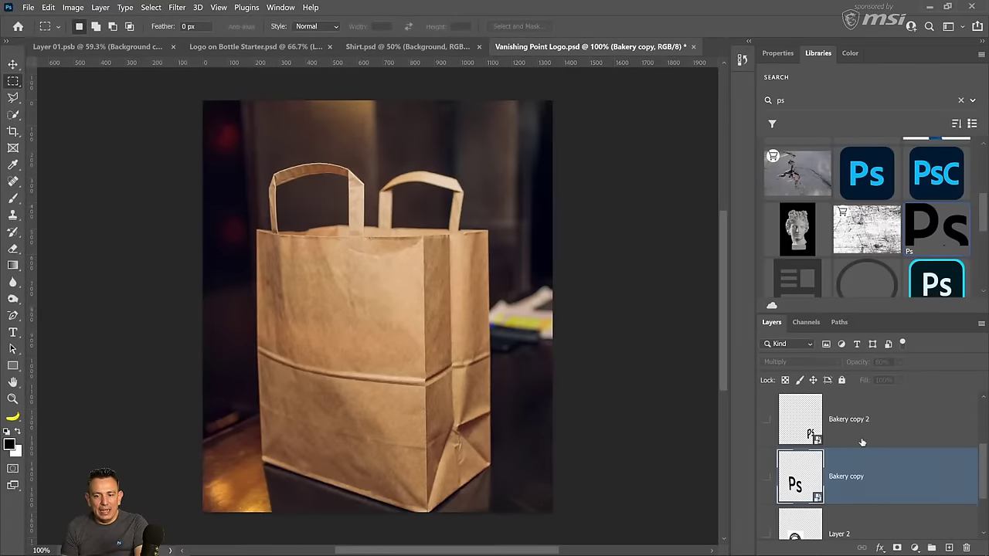
Show the Bakery copy Smart Object on the bag's front face again
scroll(862, 442, down, 3)
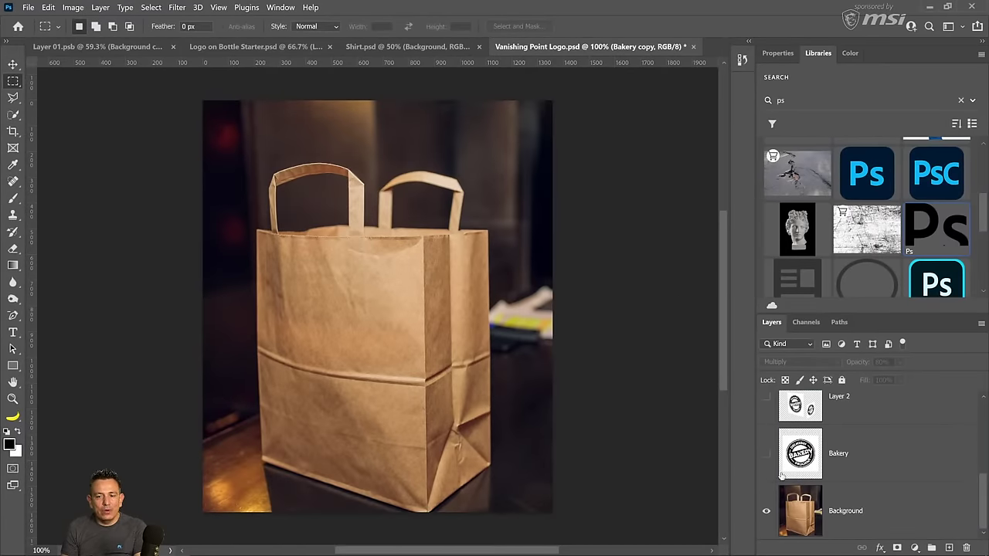
scroll(776, 459, up, 3)
click(767, 513)
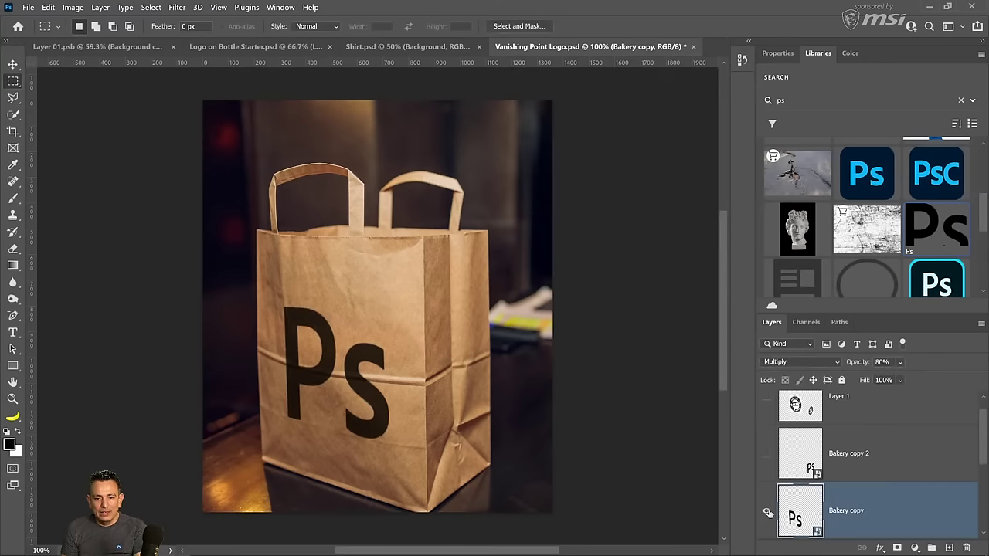
Apply the Displace filter to Bakery copy with both scales at 10, Stretch To Fit and Repeat Edge Pixels, using displace-stream.psd as the map
click(177, 10)
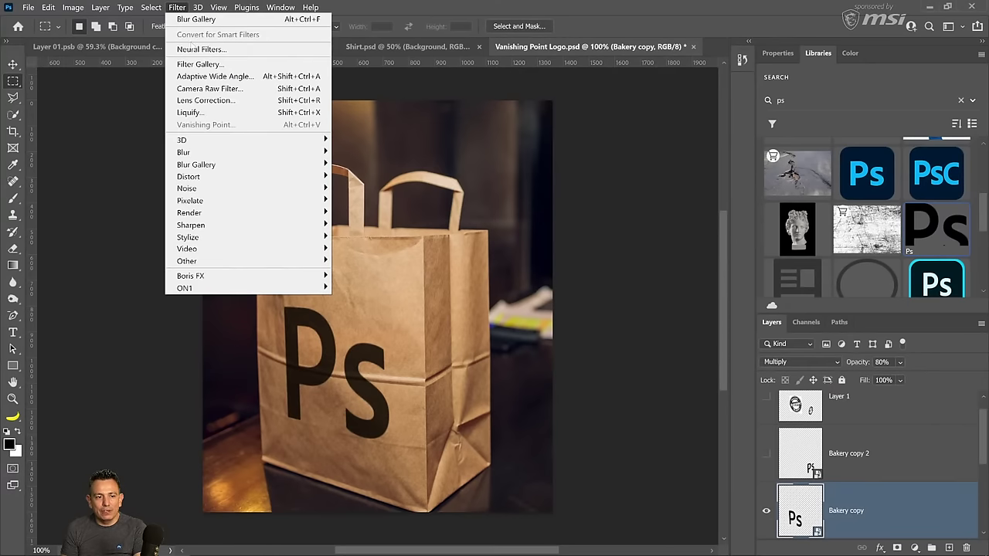
mouse_move(219, 177)
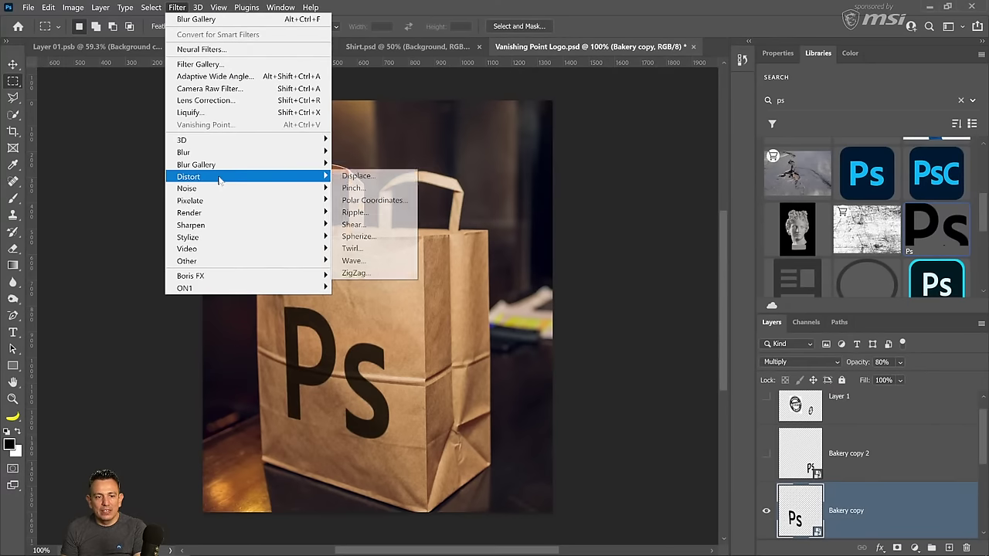
click(393, 177)
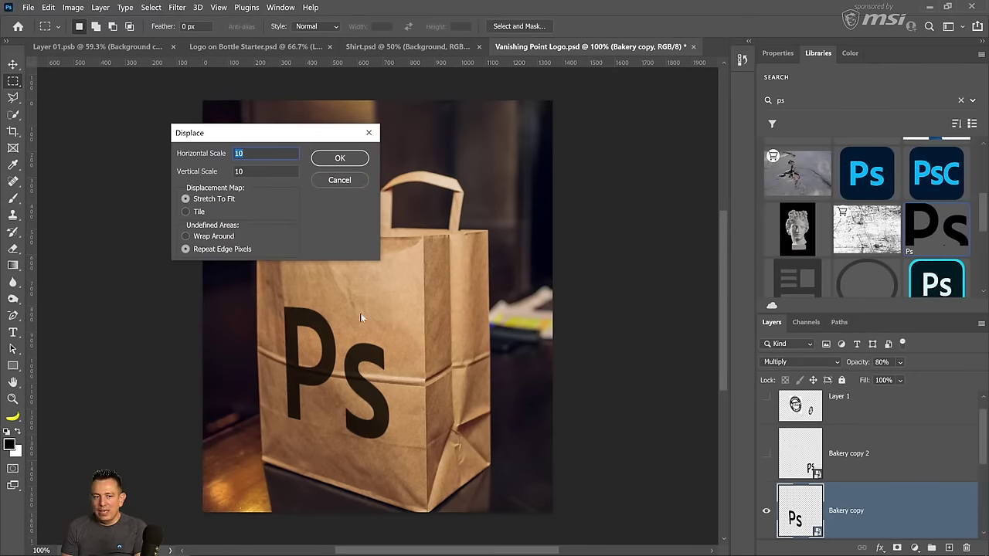
click(340, 160)
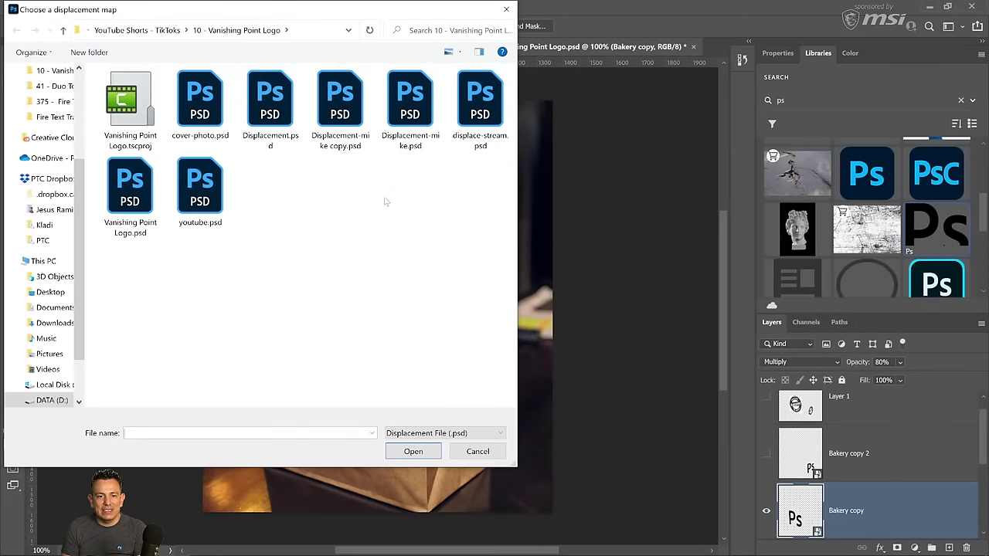
click(471, 114)
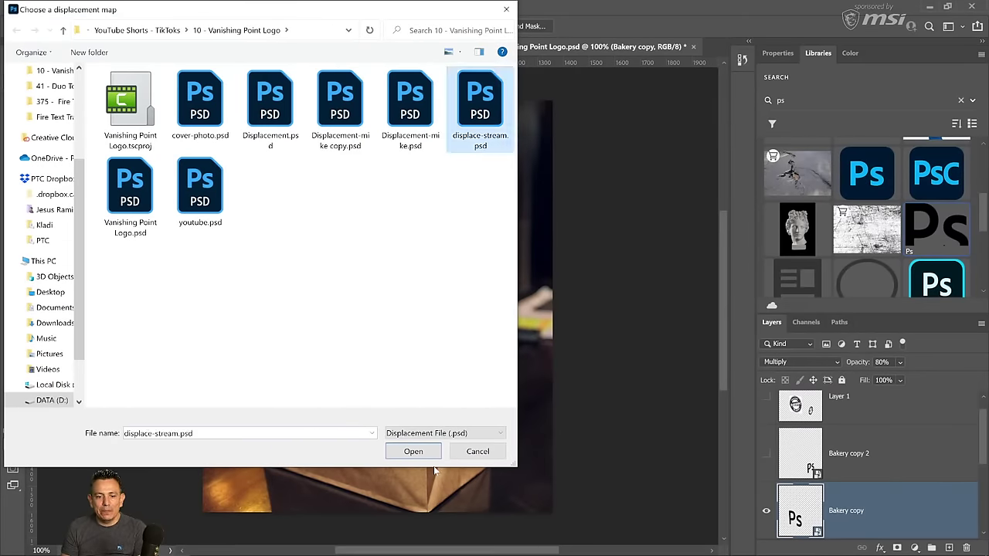
click(415, 452)
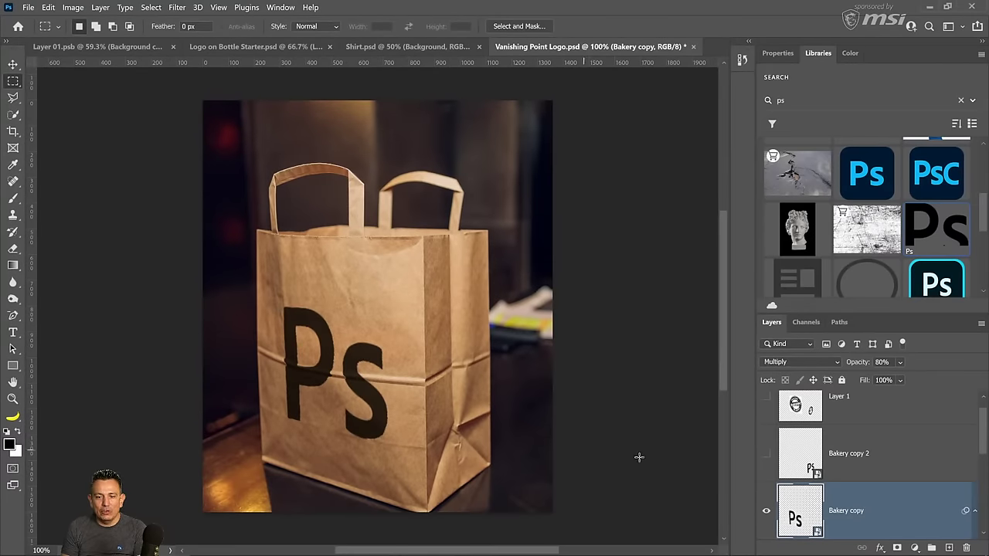
Show Bakery copy 2, apply the Displace filter to it with displace-stream.psd as the map, and collapse its Smart Filters list
click(804, 473)
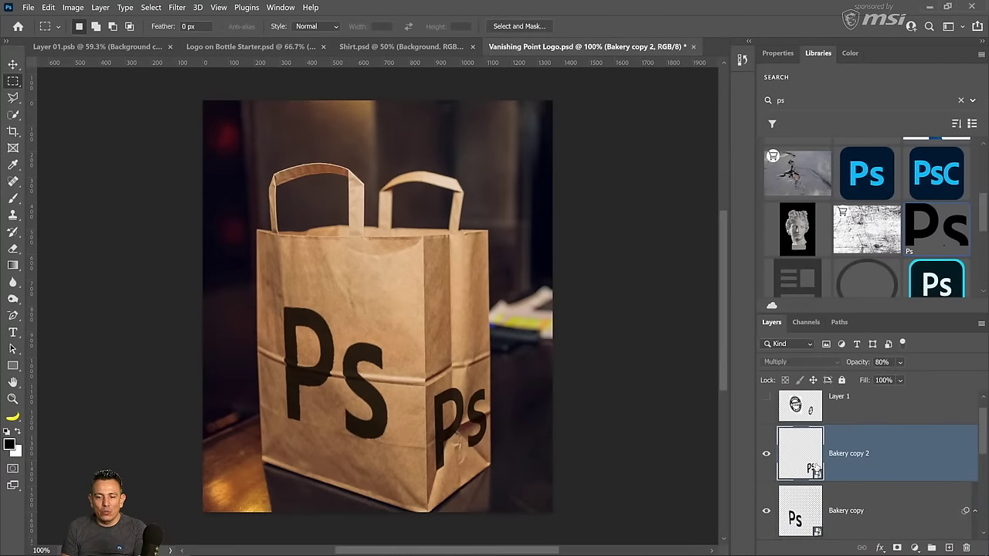
click(177, 8)
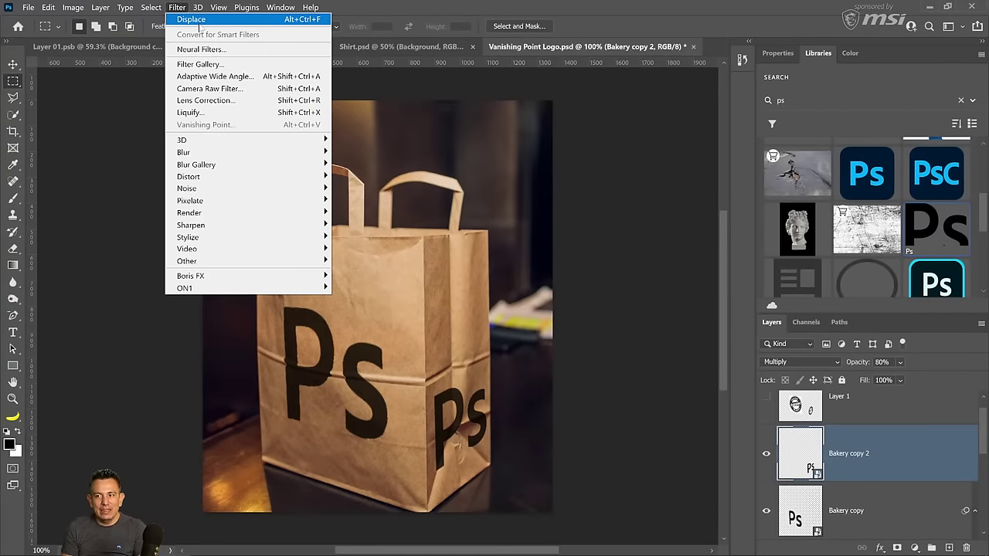
click(199, 23)
click(350, 156)
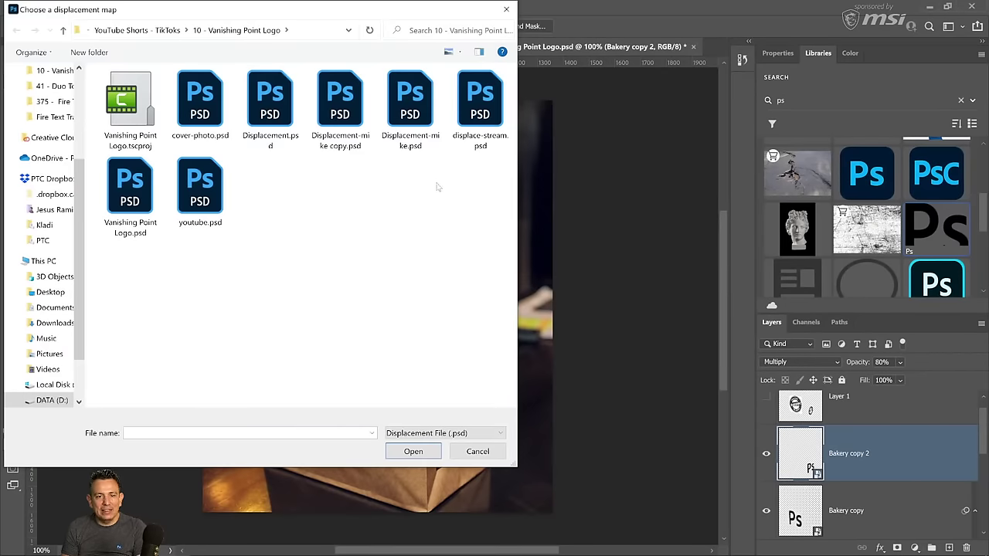
double_click(480, 101)
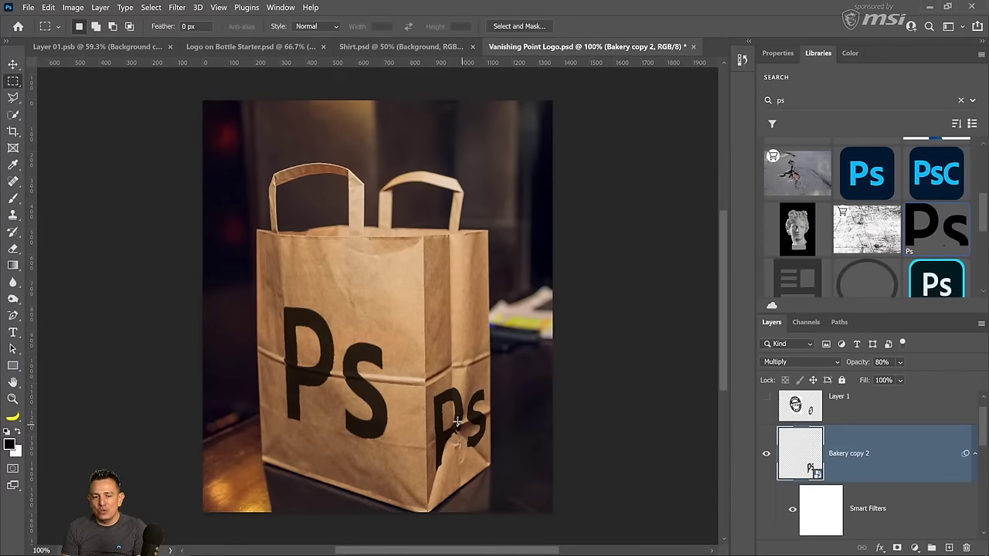
click(974, 456)
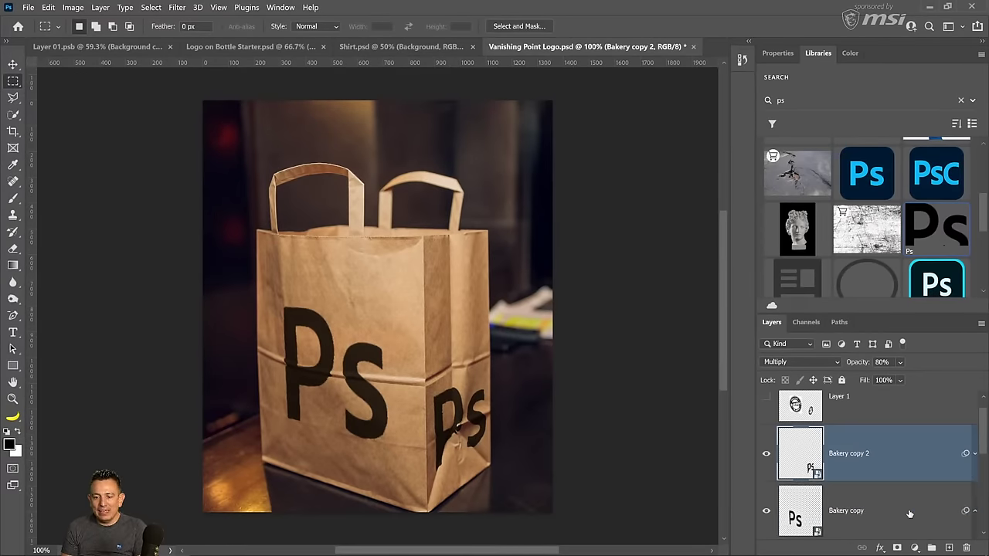
Group the Bakery copy and Bakery copy 2 Smart Objects together
scroll(887, 503, down, 2)
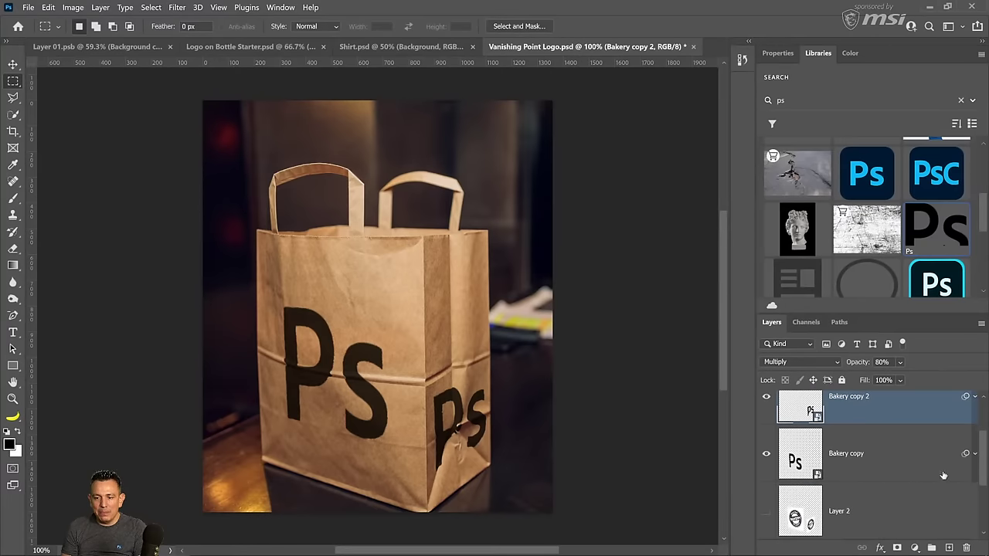
click(872, 451)
shift+click(879, 417)
key(ctrl+g)
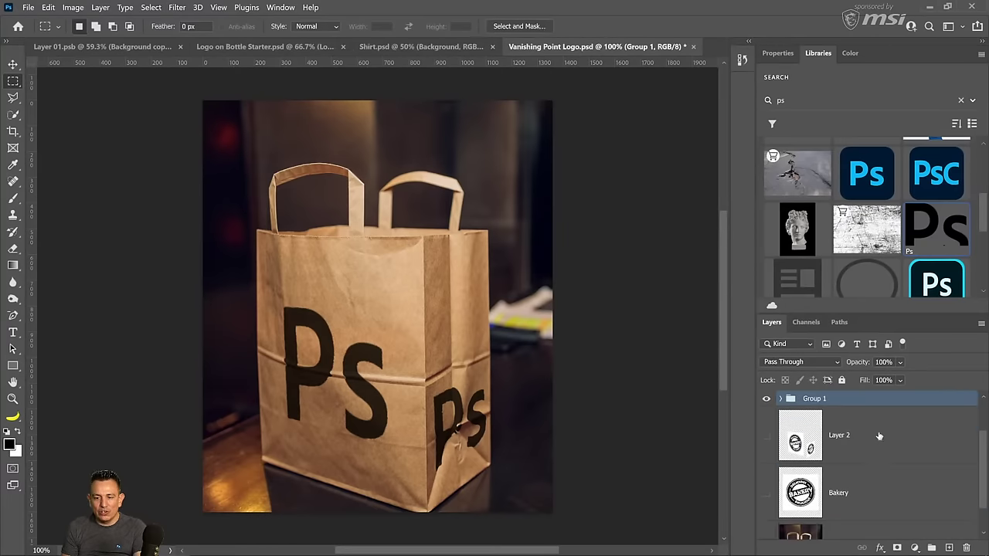
Duplicate the Background layer, move the copy directly above Group 1, and clip it to the group
scroll(822, 520, down, 1)
click(820, 521)
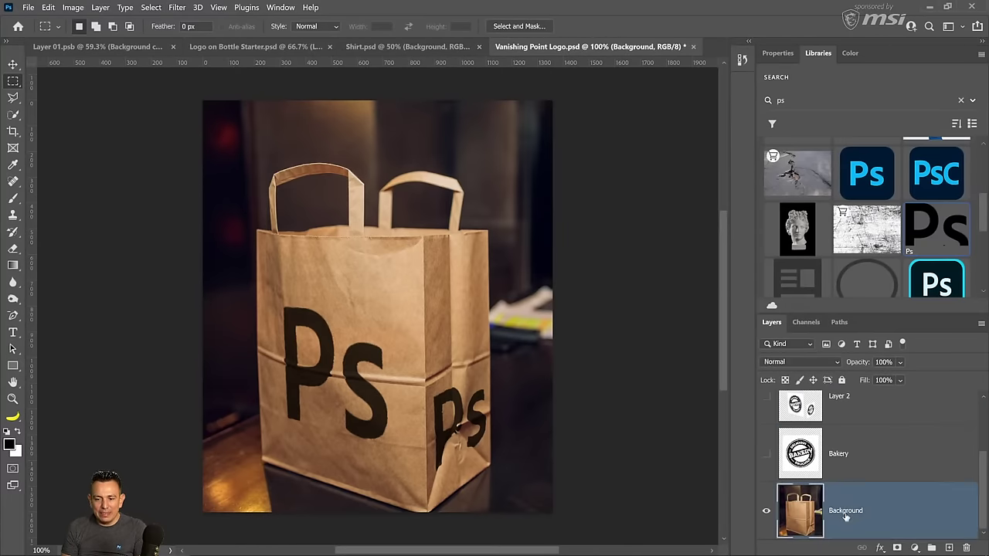
key(ctrl+j)
drag(837, 524, 832, 465)
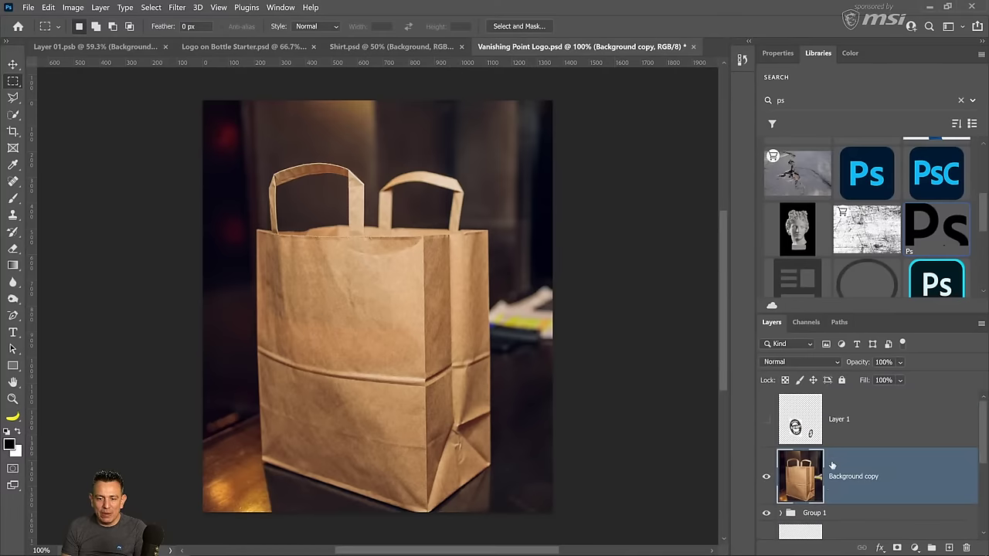
alt+click(824, 500)
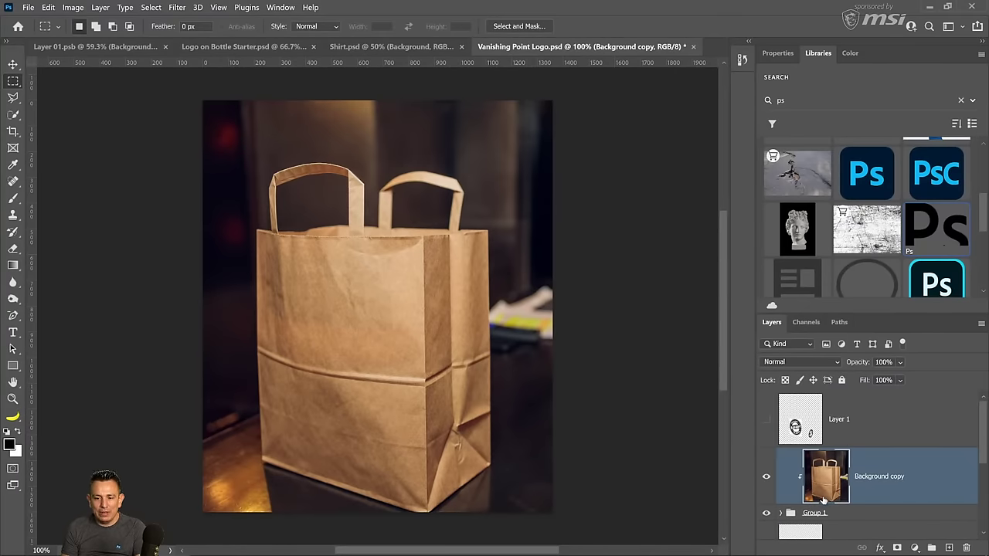
Desaturate the clipped Background copy, set its blend mode to Linear Light, and lower its Fill to 55%
click(813, 361)
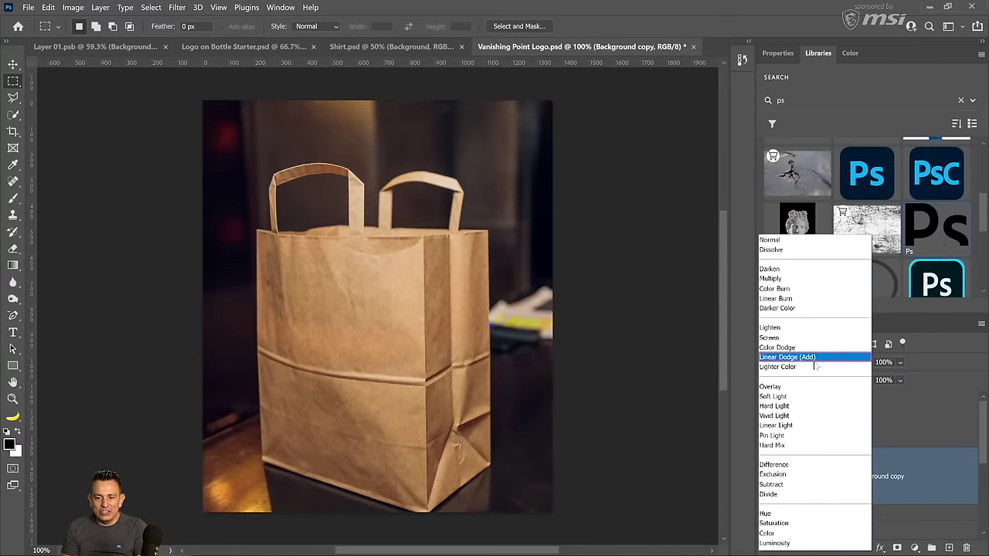
click(953, 486)
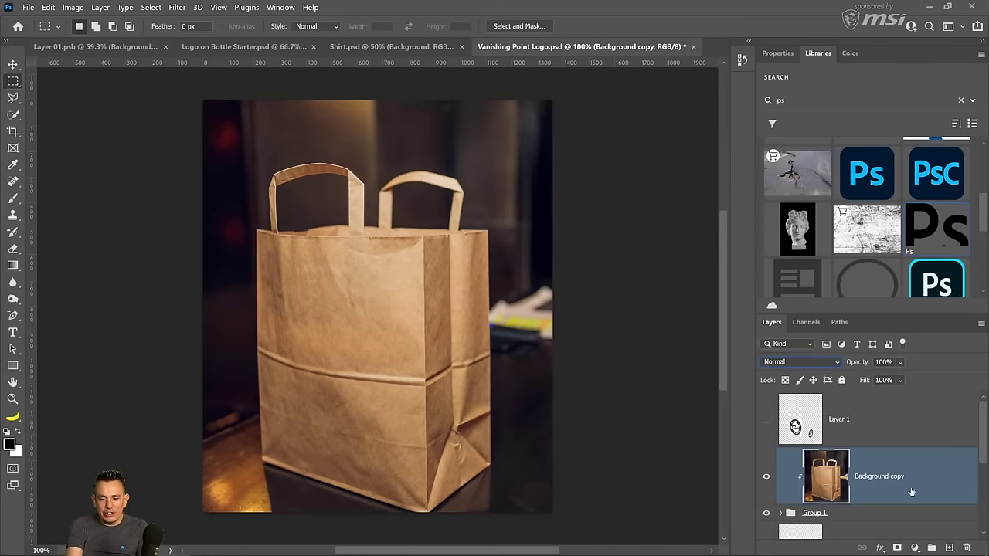
key(ctrl+z)
click(792, 361)
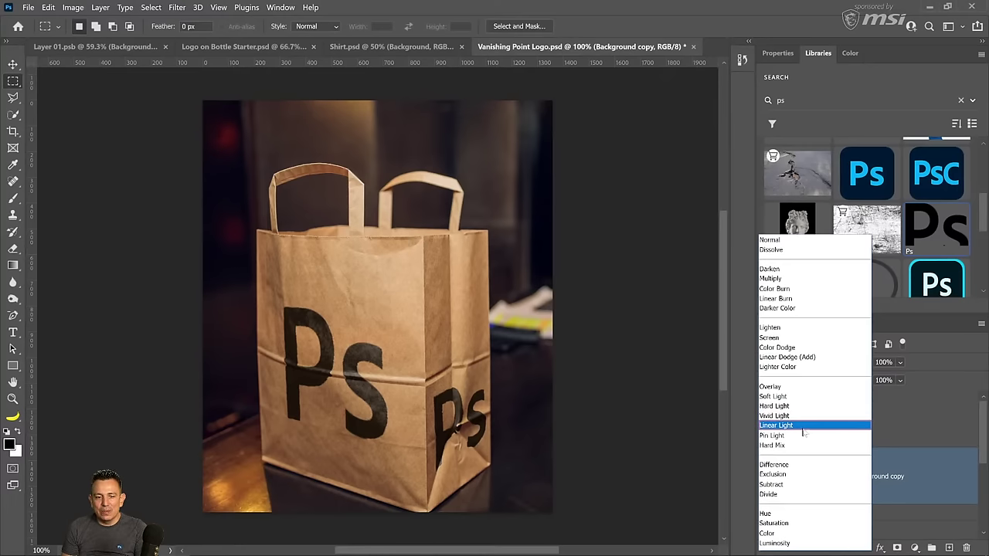
click(803, 430)
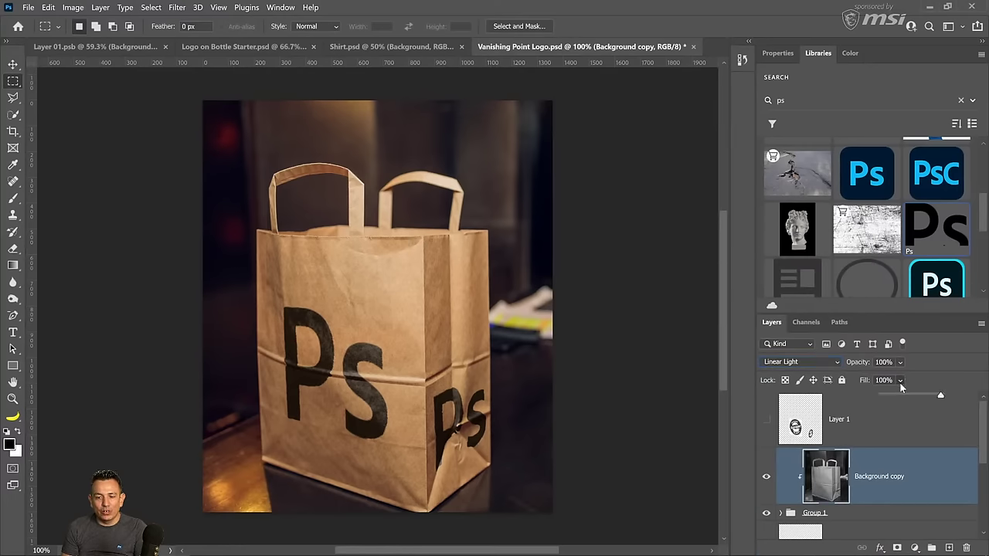
drag(908, 397, 914, 398)
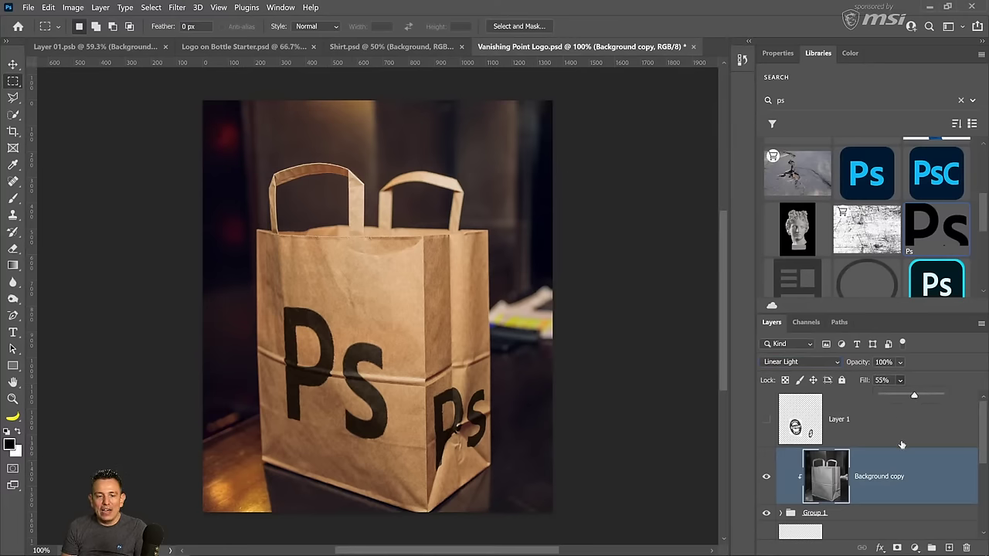
Expand Group 1 and open the contents of the Bakery copy 2 Smart Object
scroll(831, 501, down, 2)
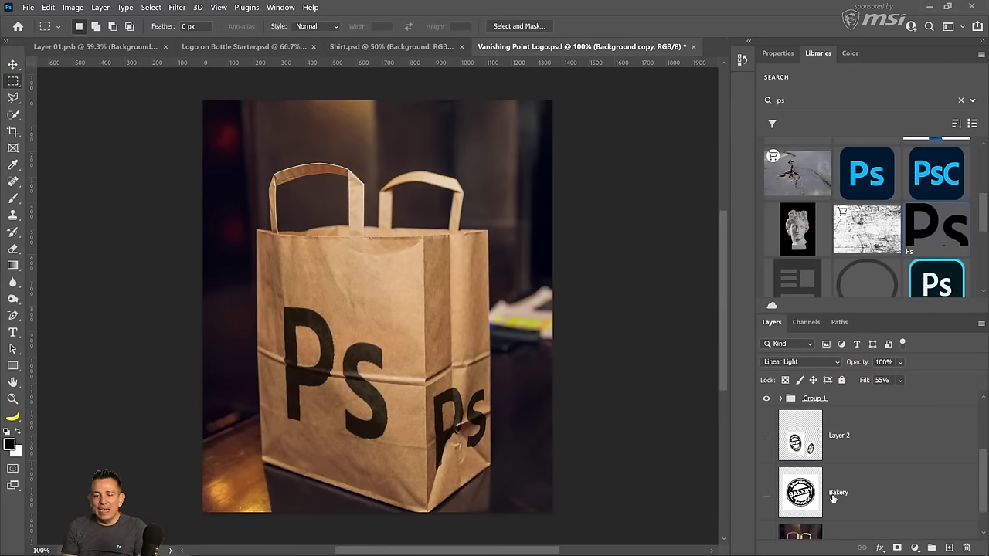
scroll(830, 487, up, 1)
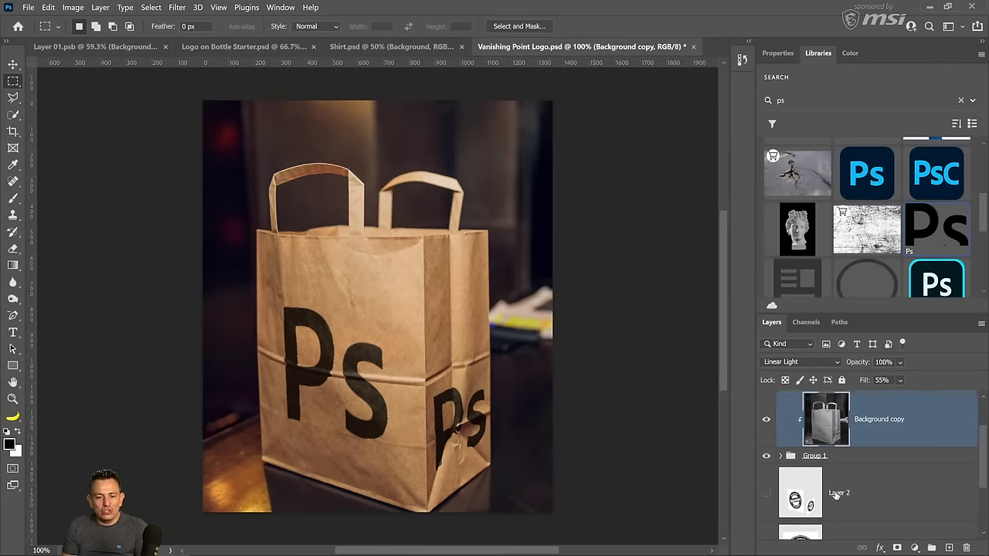
scroll(840, 506, down, 2)
scroll(803, 456, up, 1)
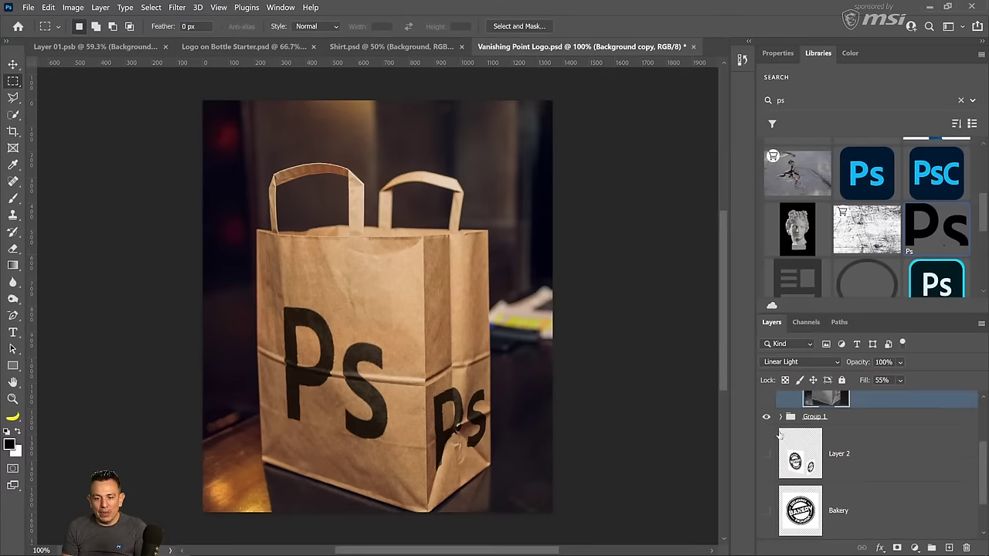
click(780, 419)
scroll(882, 495, down, 1)
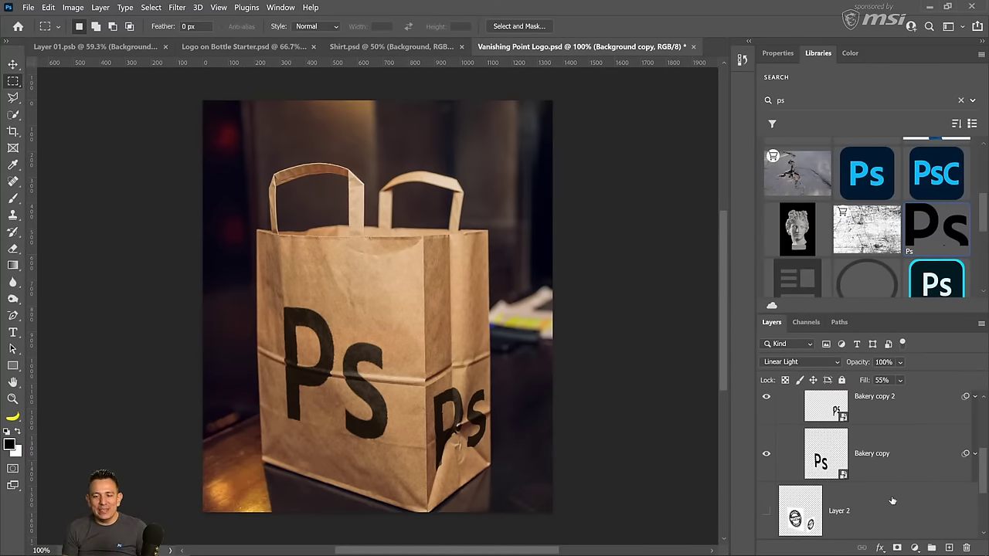
click(823, 419)
double_click(824, 419)
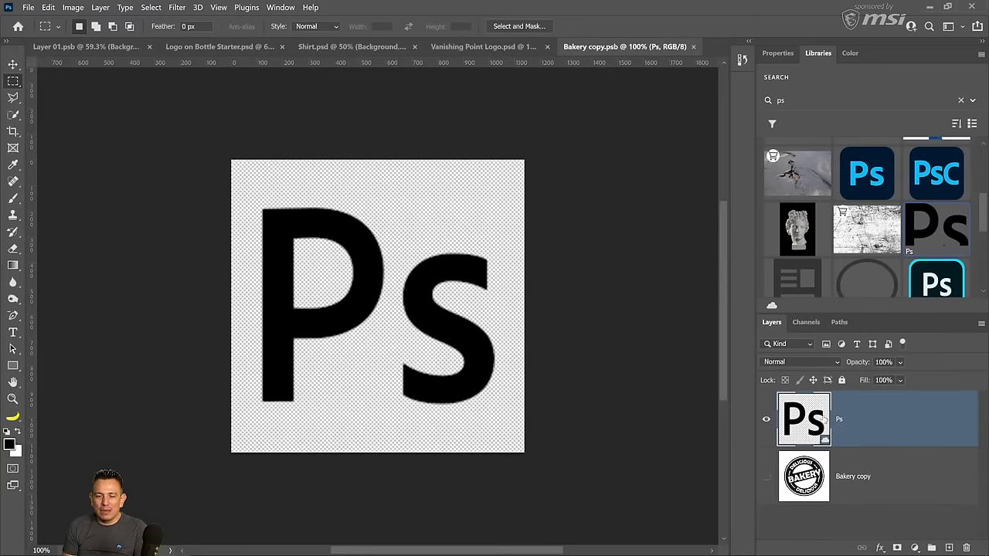
Hide the Ps layer in Bakery copy.psb and search the libraries for "logo"
click(766, 420)
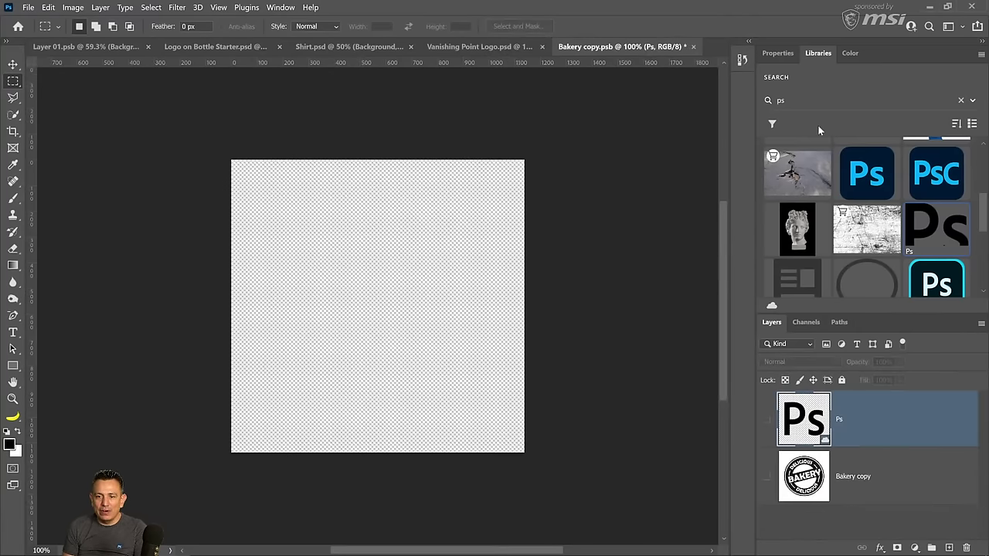
click(818, 100)
text(logo)
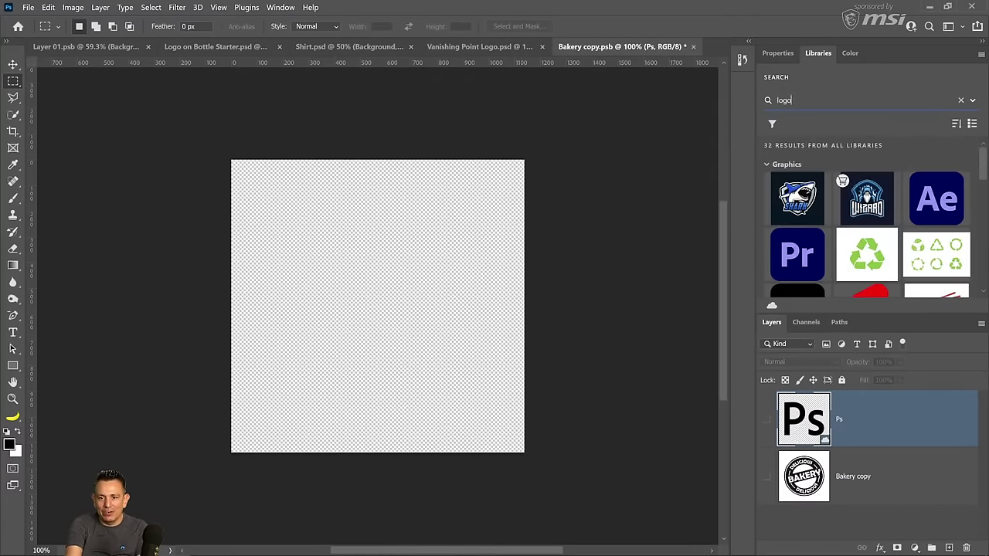
scroll(924, 241, down, 5)
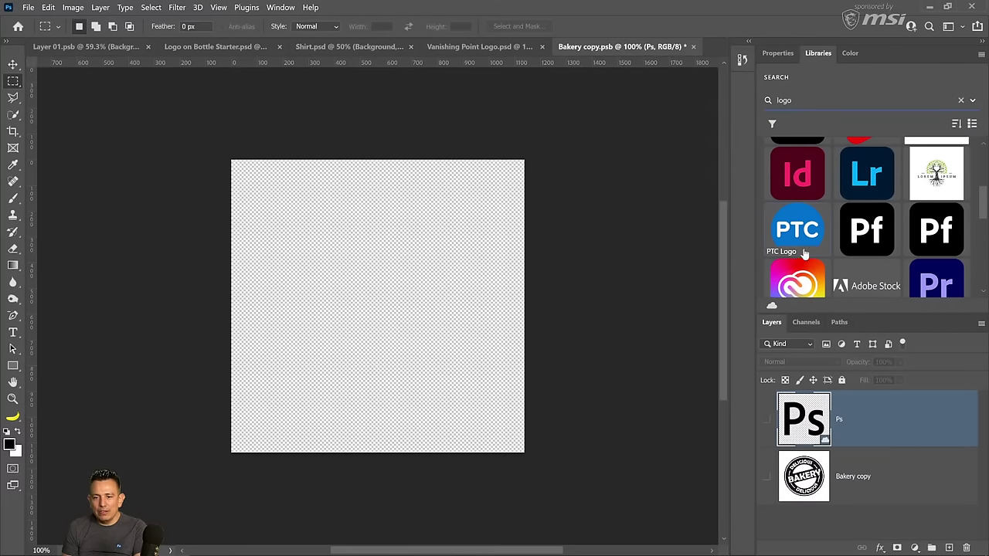
Place the PTC Logo library graphic above the Ps layer, then close Bakery copy.psb with its changes saved
drag(803, 252, 850, 410)
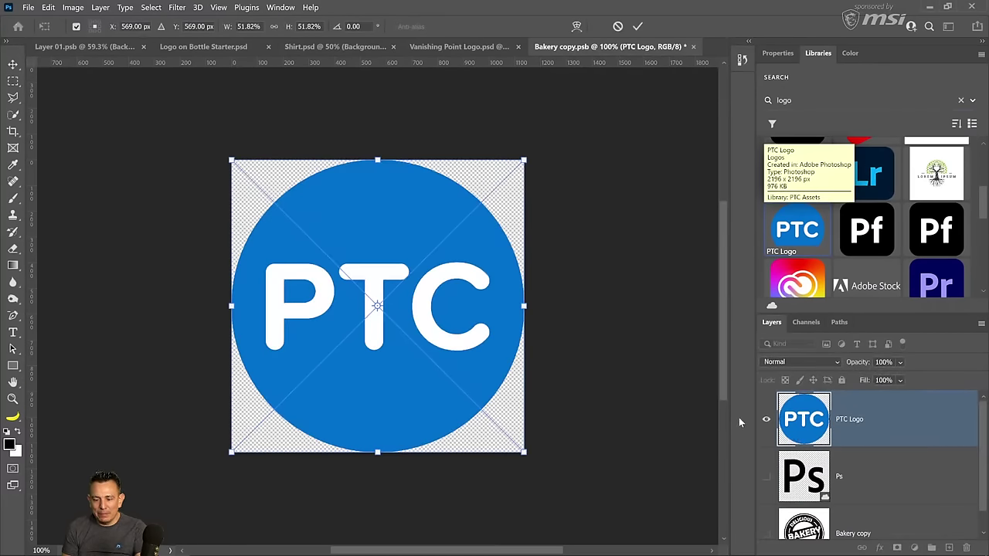
key(Return)
click(693, 47)
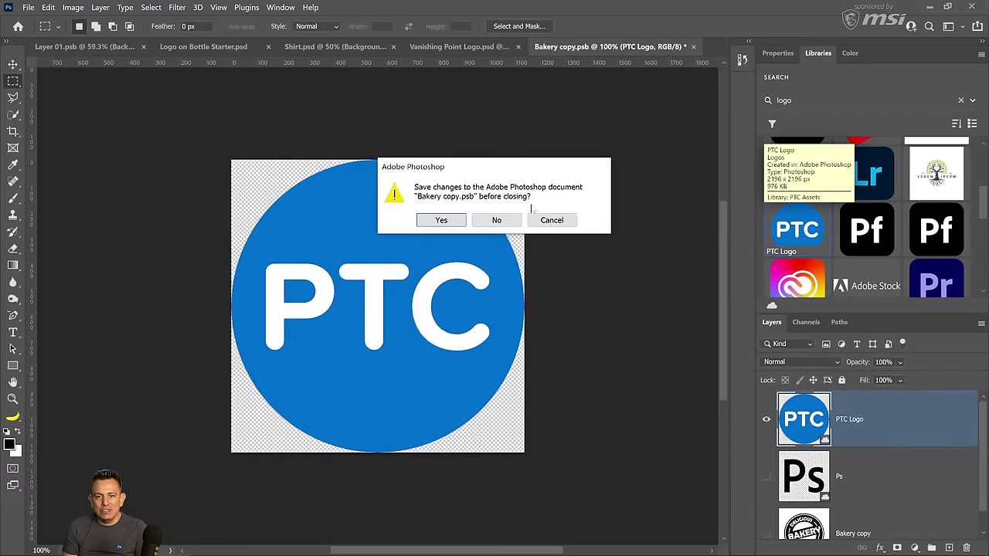
click(442, 220)
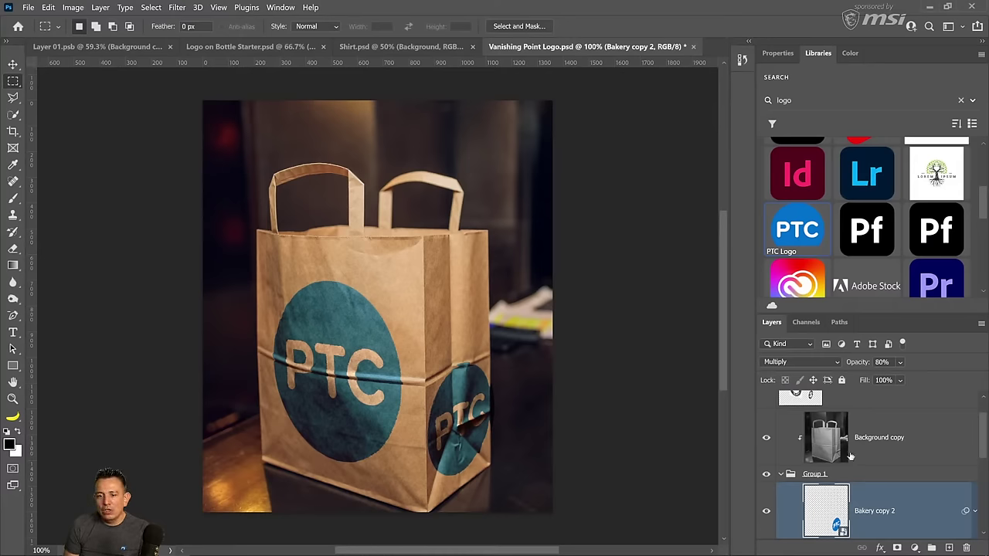
Select the clipped Background copy layer and compare the PTC logos with it hidden and shown
click(832, 360)
click(863, 464)
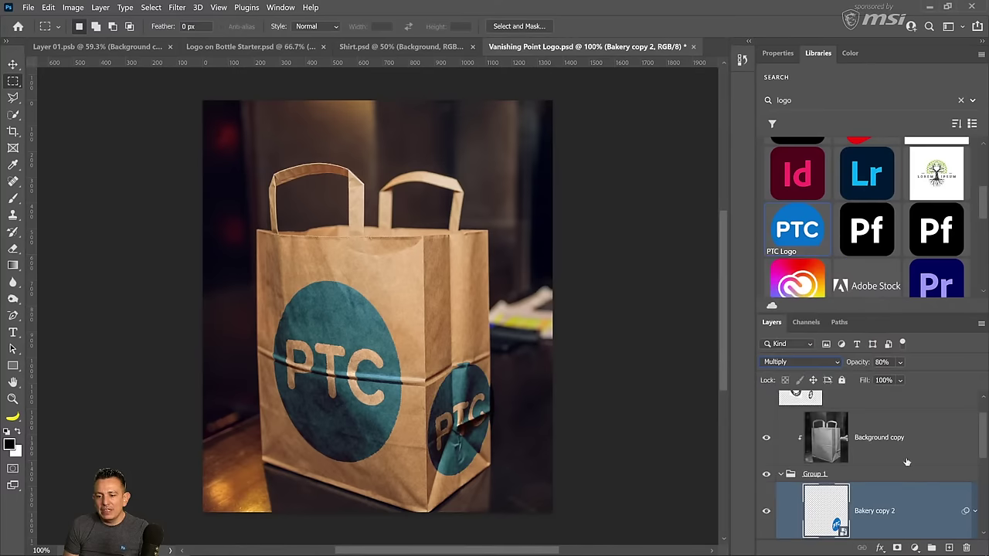
click(845, 438)
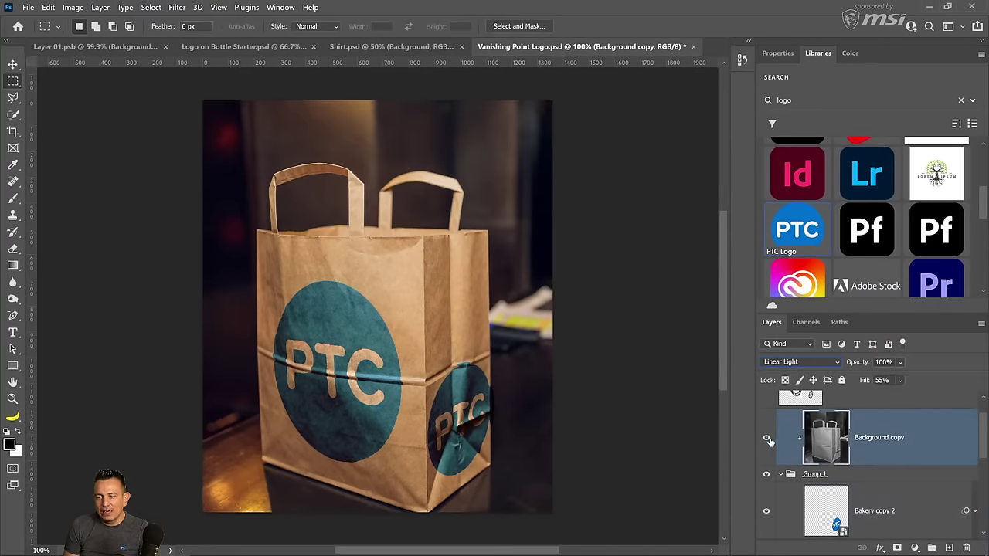
click(766, 437)
click(766, 437)
Set the Background copy's blend mode to Linear Light and reduce its Fill to 27%
click(790, 362)
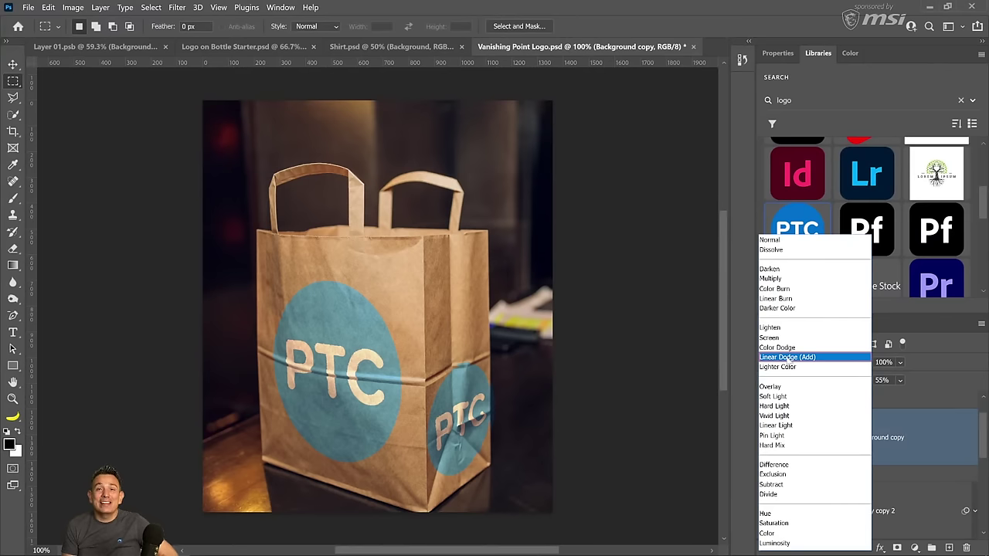
click(793, 425)
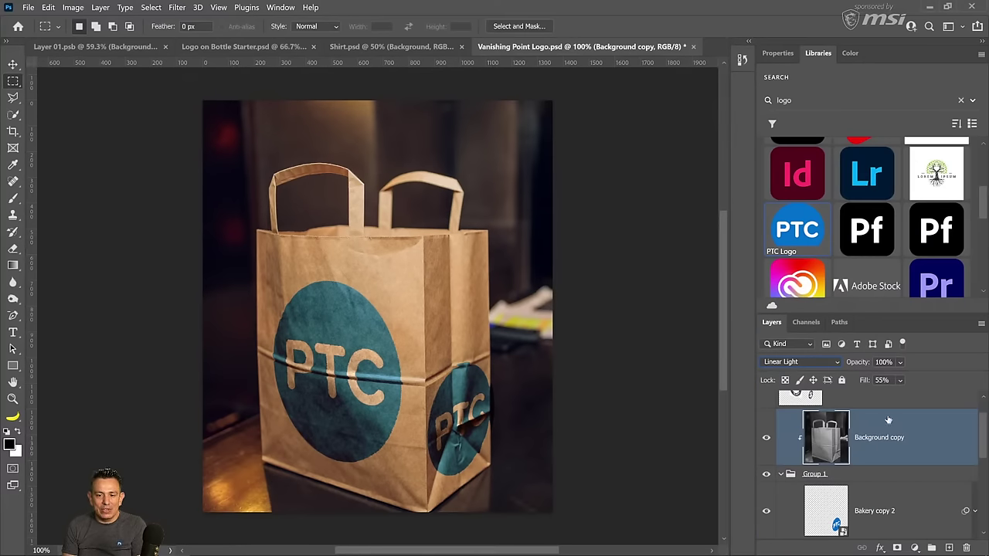
drag(899, 380, 908, 397)
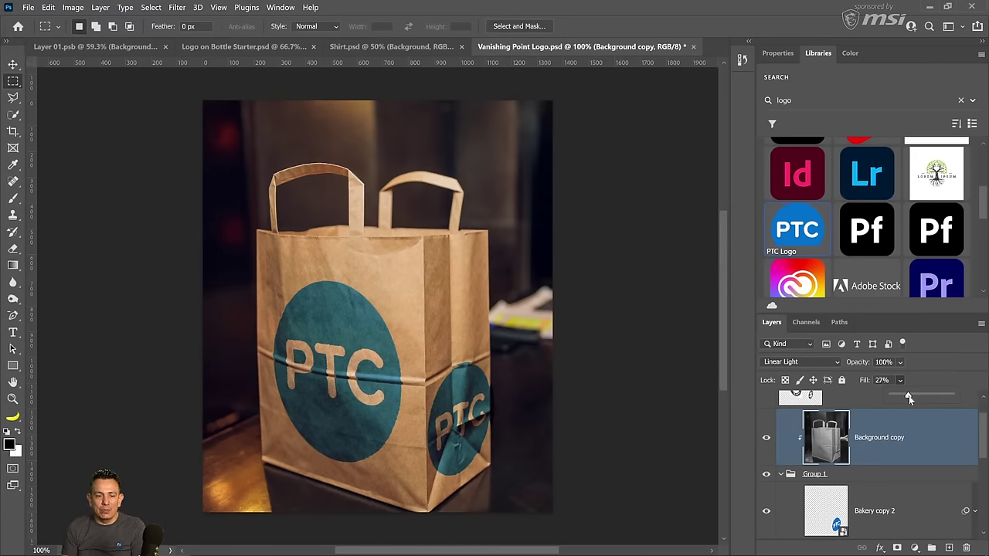
Toggle the Background copy's visibility to compare the logos with and without the reduced texture effect
click(770, 439)
click(768, 439)
click(767, 438)
click(767, 439)
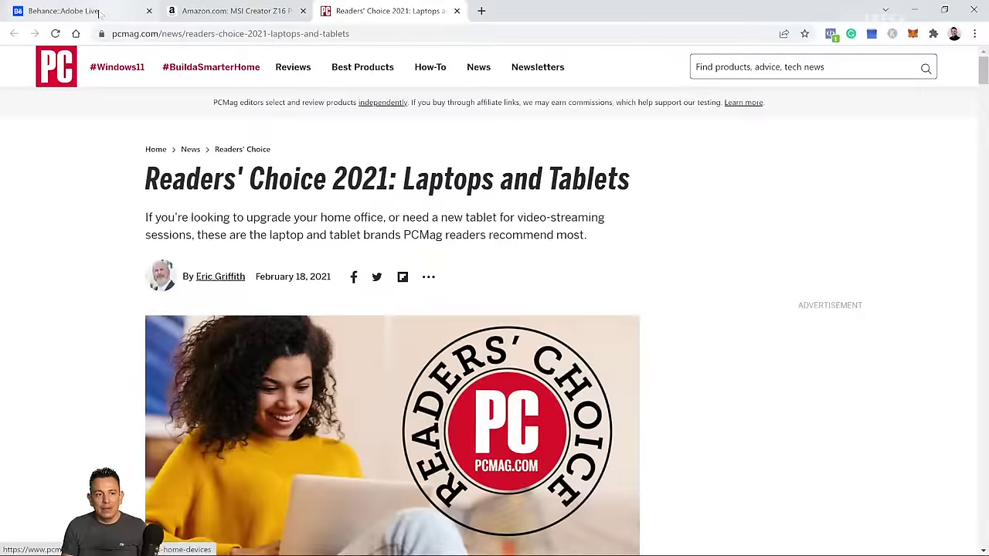
Switch to the browser and review the Adobe Live livestream page on compositing surreal photos on Behance
click(77, 10)
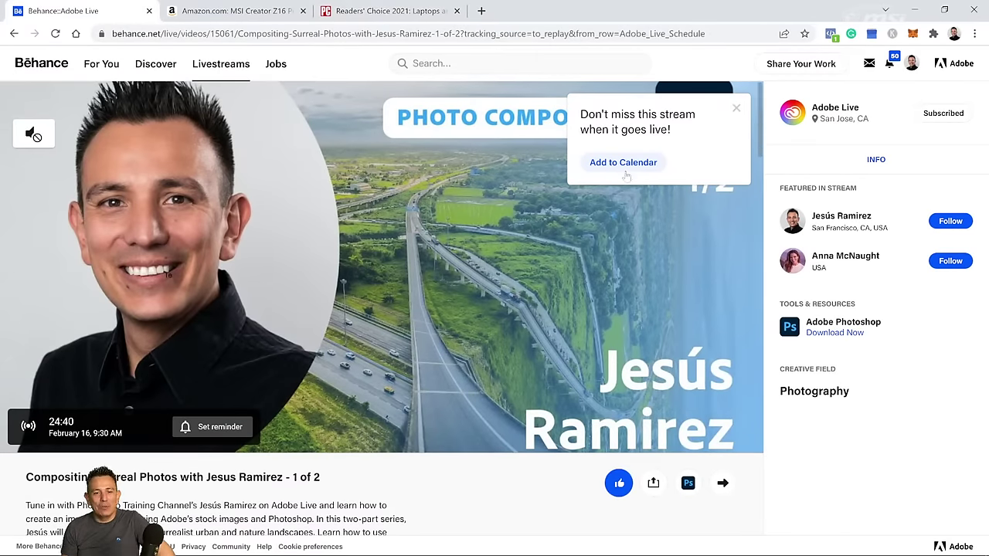
scroll(355, 290, down, 1)
scroll(356, 291, down, 1)
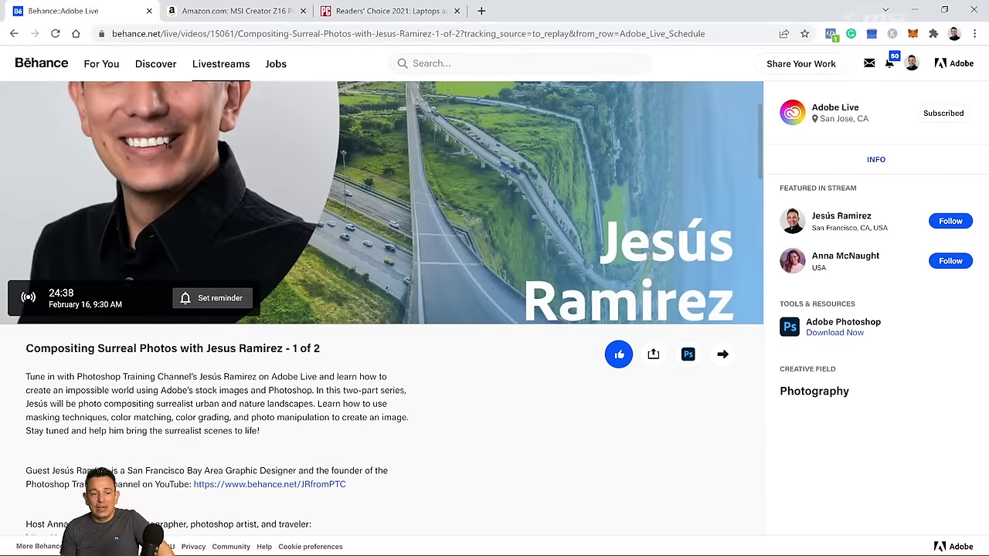
scroll(218, 359, down, 1)
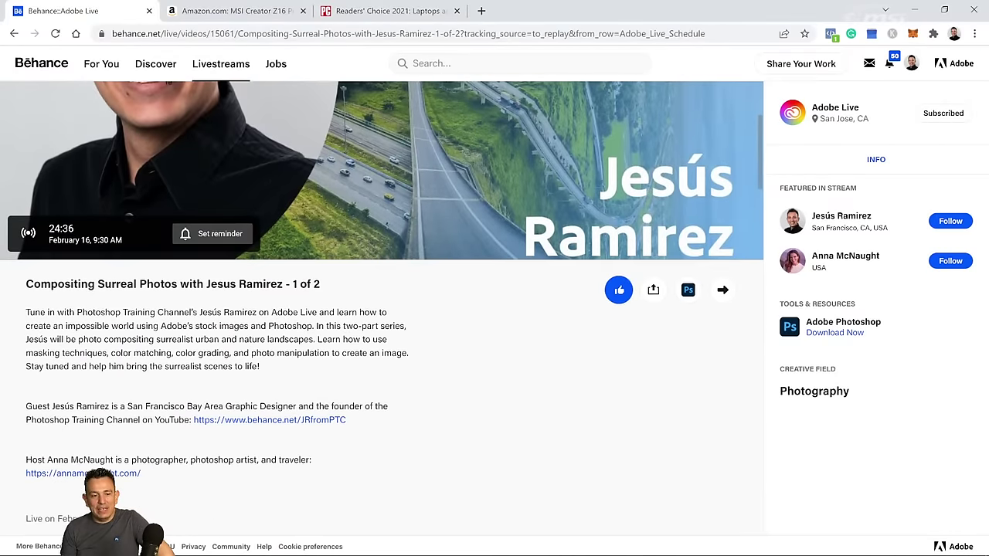
scroll(167, 274, up, 3)
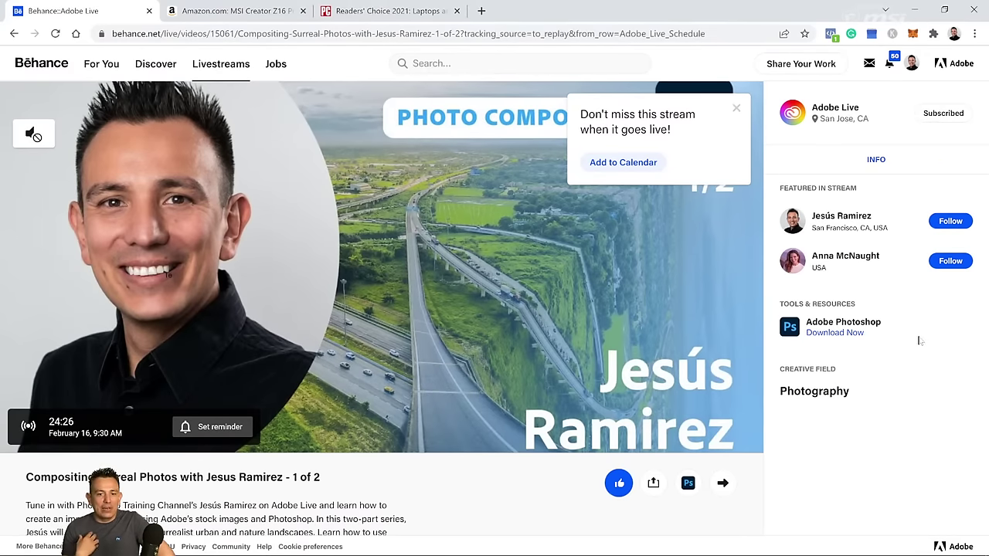
mouse_move(543, 281)
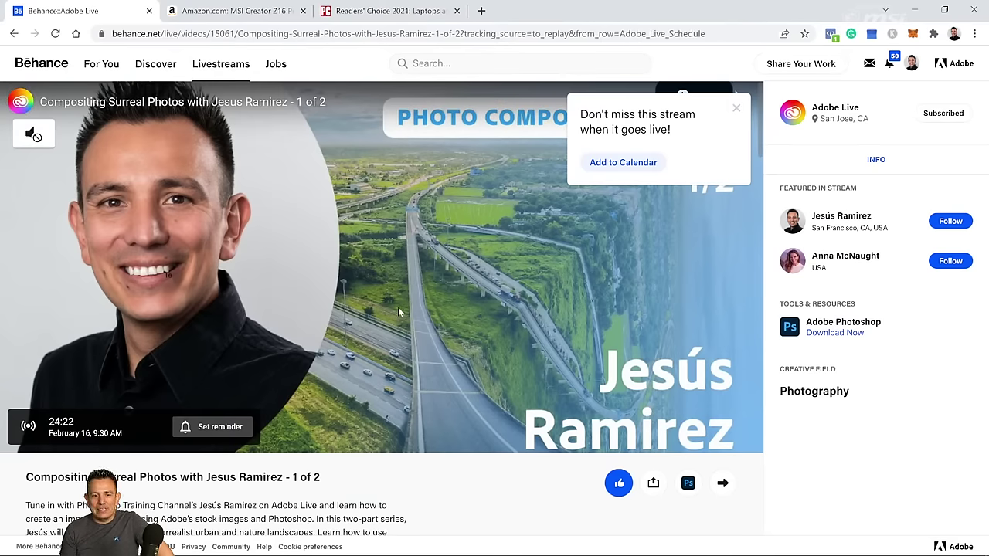
scroll(405, 316, down, 3)
scroll(811, 379, up, 3)
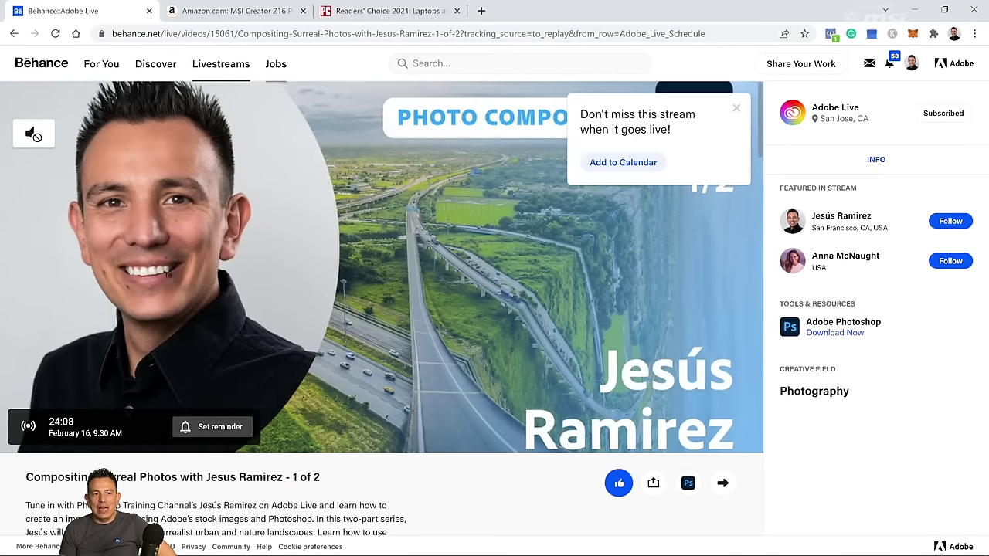
View the MSI Creator Z16 laptop's Amazon page and PCMag's Readers' Choice 2021 laptops article
click(267, 12)
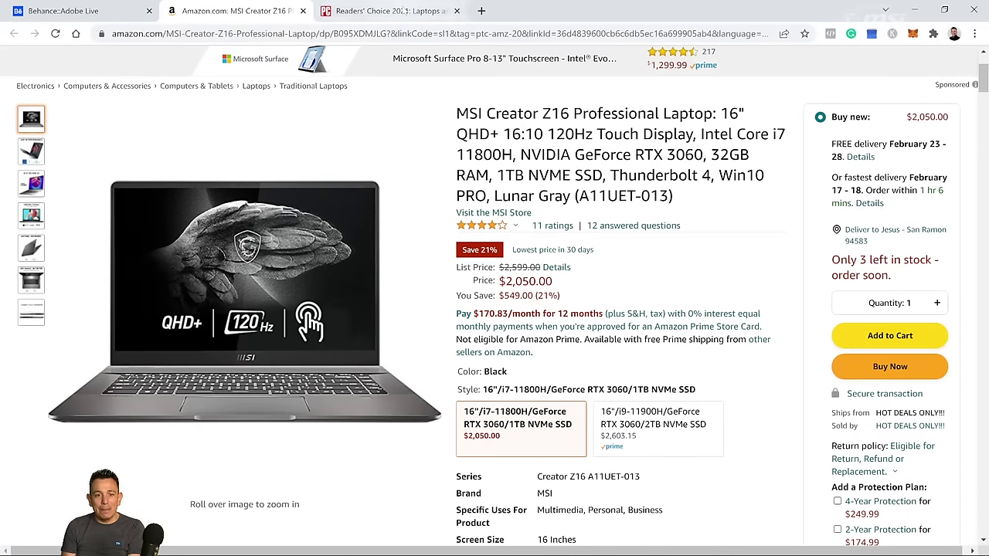
click(386, 10)
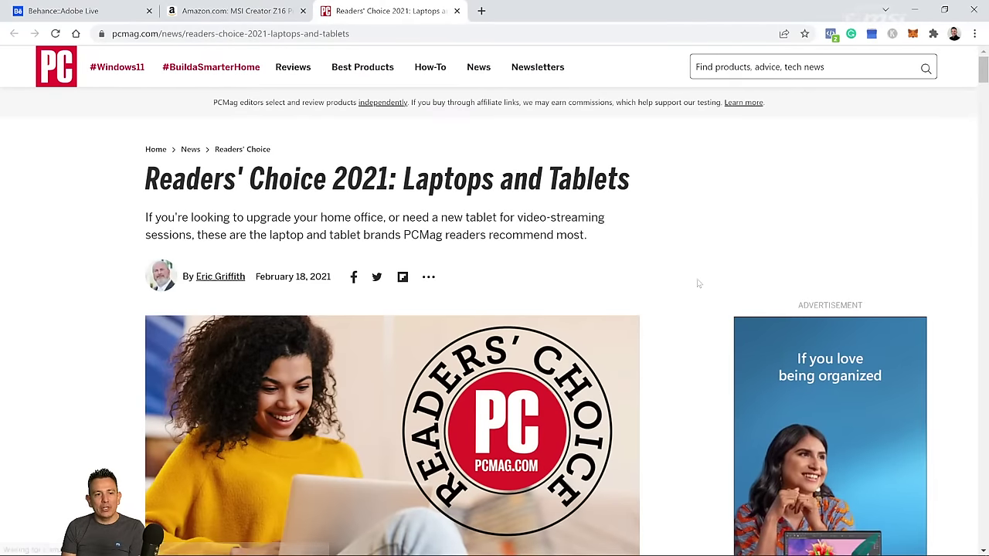
Read down the PCMag article to the Readers' Choice Laptops Brands 2021 chart and return to Photoshop
scroll(695, 285, down, 1)
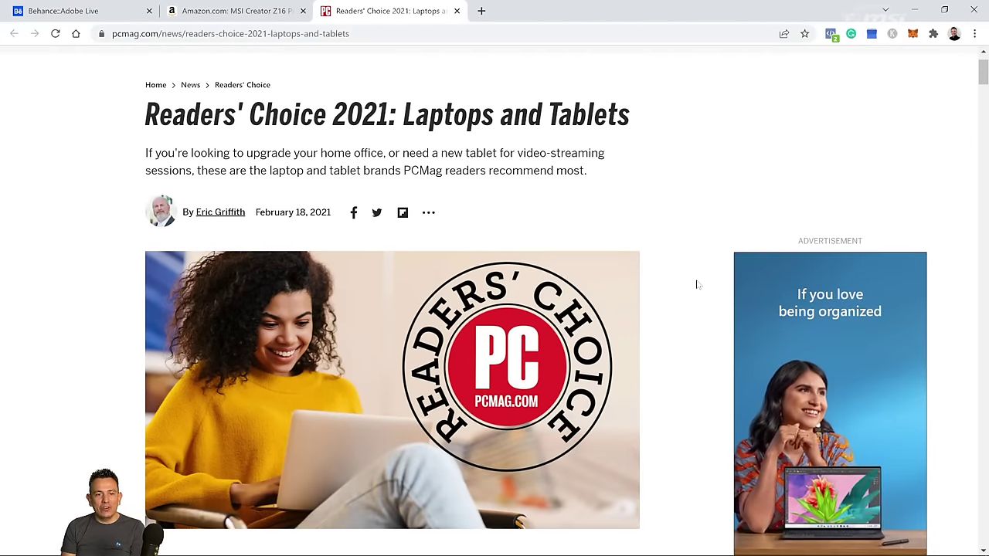
scroll(695, 285, down, 7)
scroll(695, 288, down, 13)
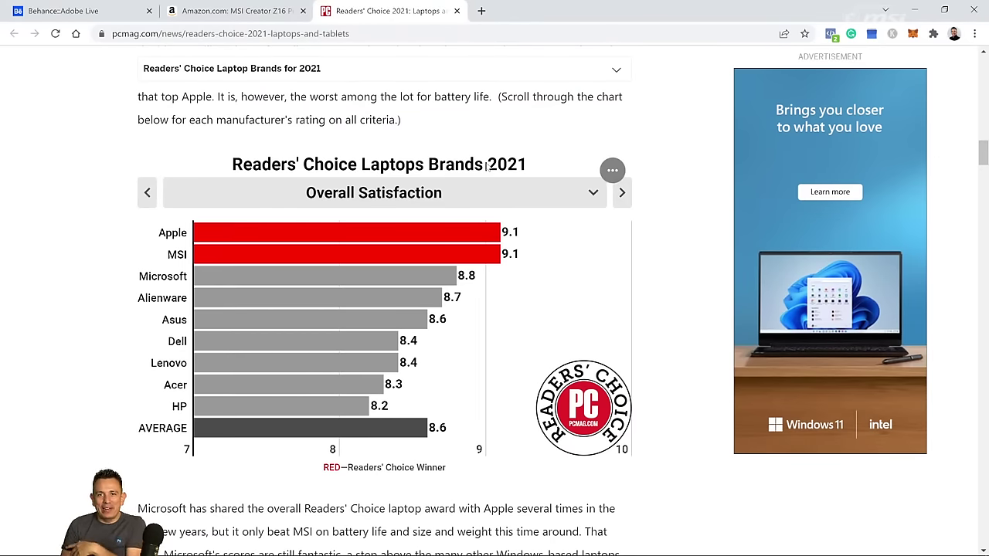
click(914, 11)
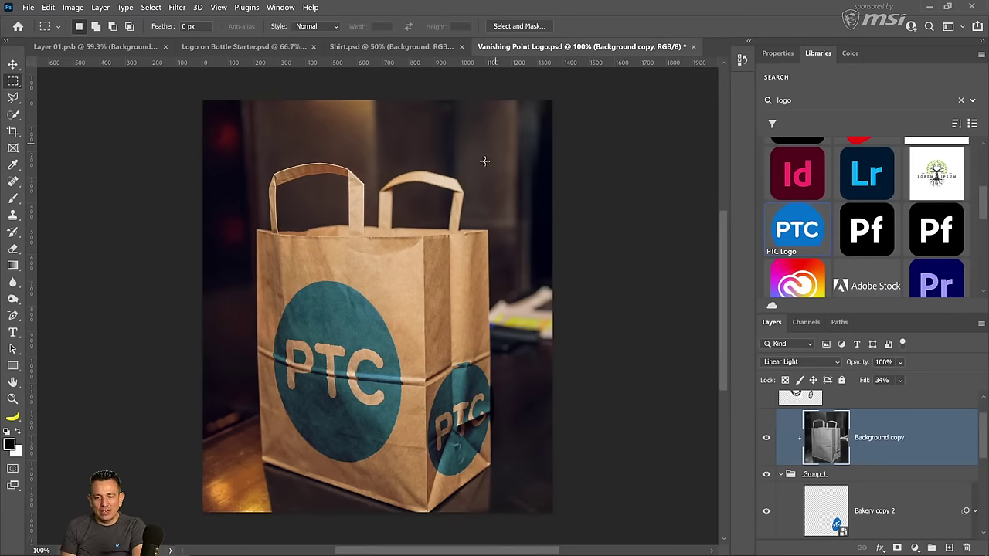
Review the paper bag document's layer stack and collapse Group 1
scroll(868, 474, up, 1)
scroll(868, 474, down, 3)
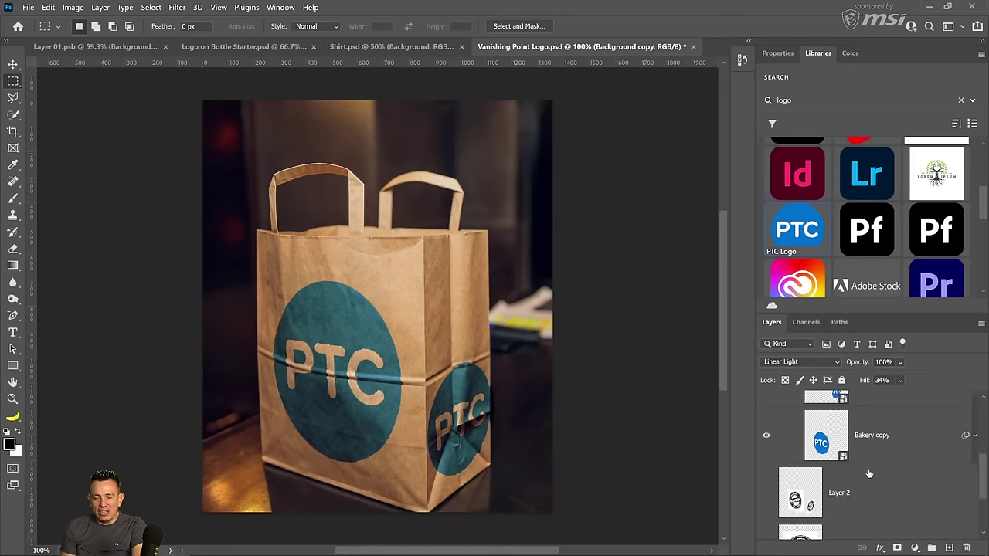
scroll(868, 474, up, 3)
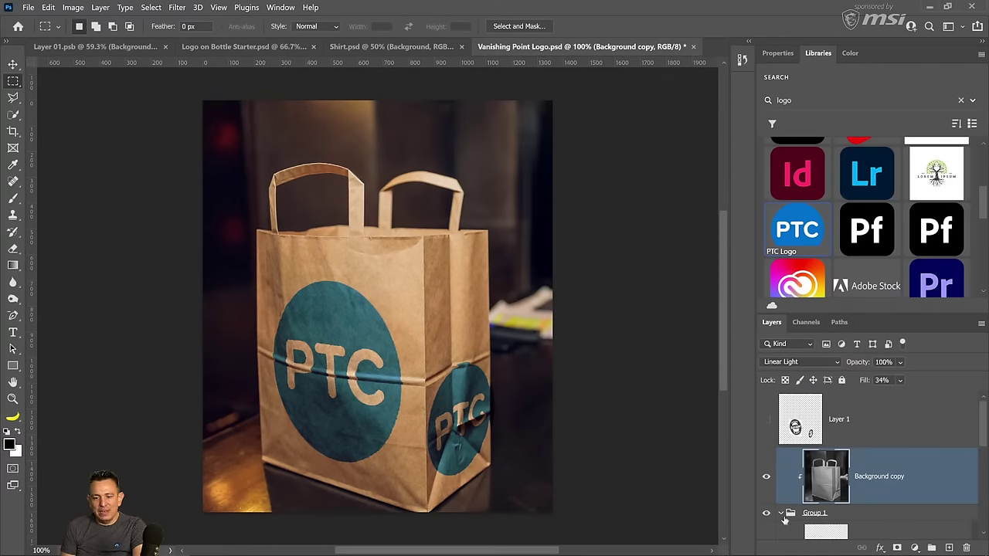
click(783, 516)
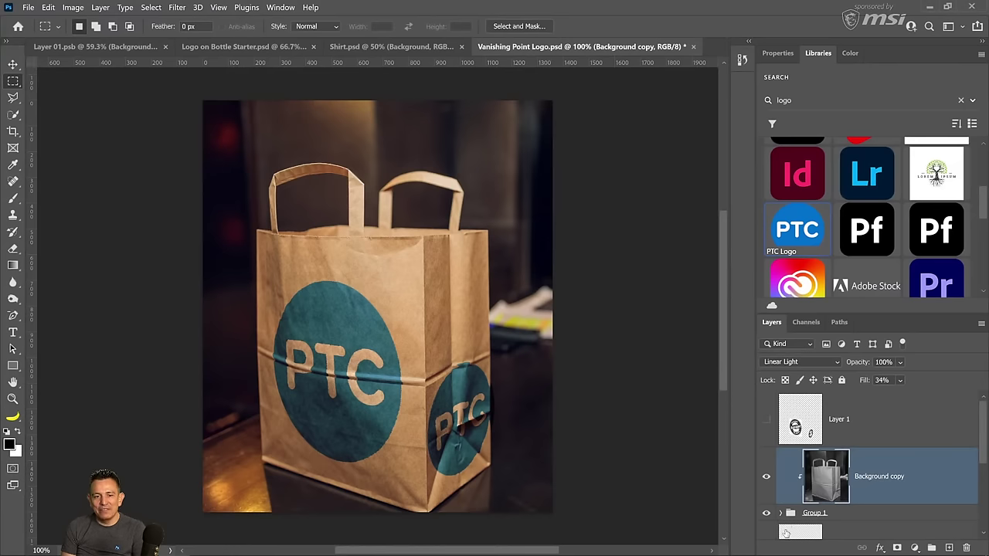
Switch to Logo on Bottle Starter.psd, compare the bottle with and without the Logo layer, and leave the layer visible
click(241, 46)
click(767, 420)
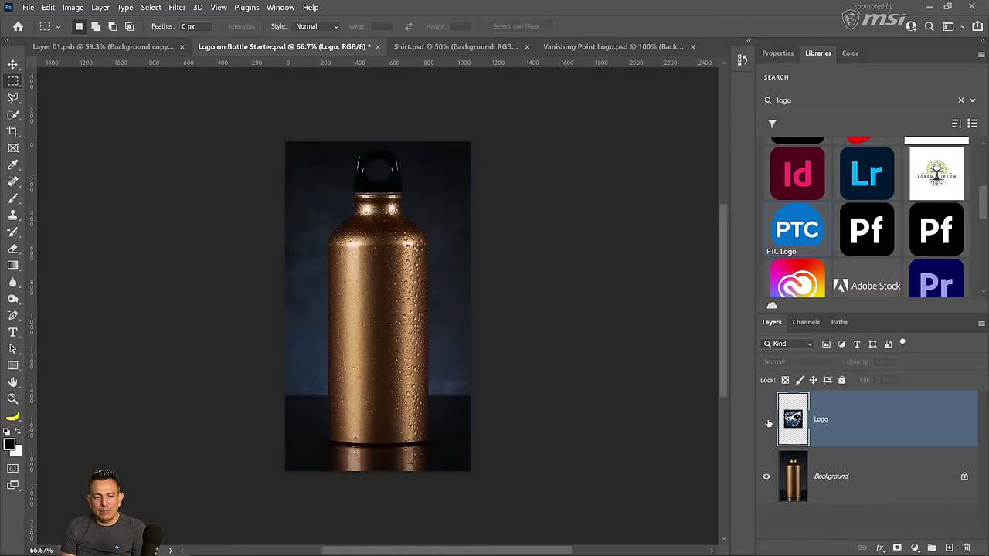
click(766, 419)
click(766, 419)
click(766, 419)
click(766, 419)
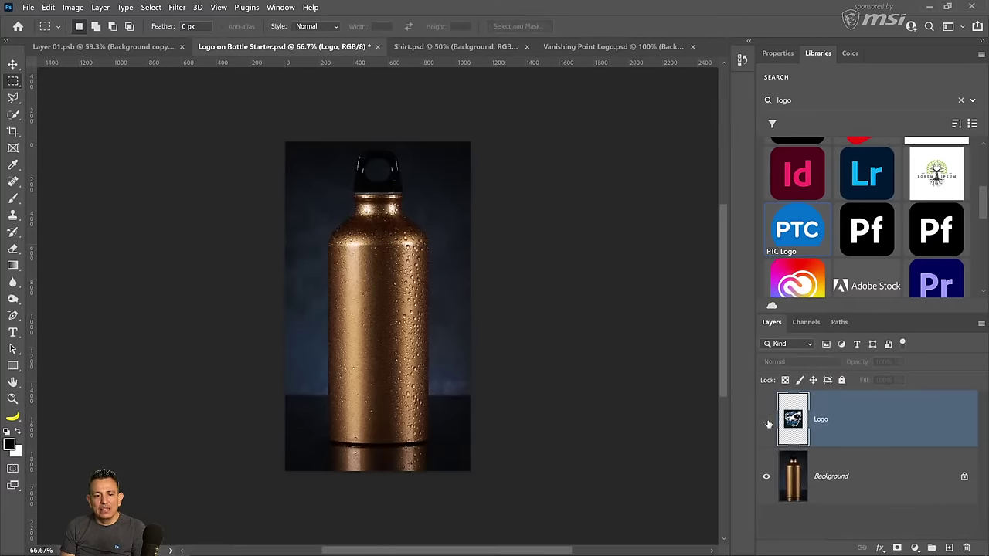
click(767, 420)
Try to select the shark logo with the Quick Selection tool, and clear the selection
click(13, 399)
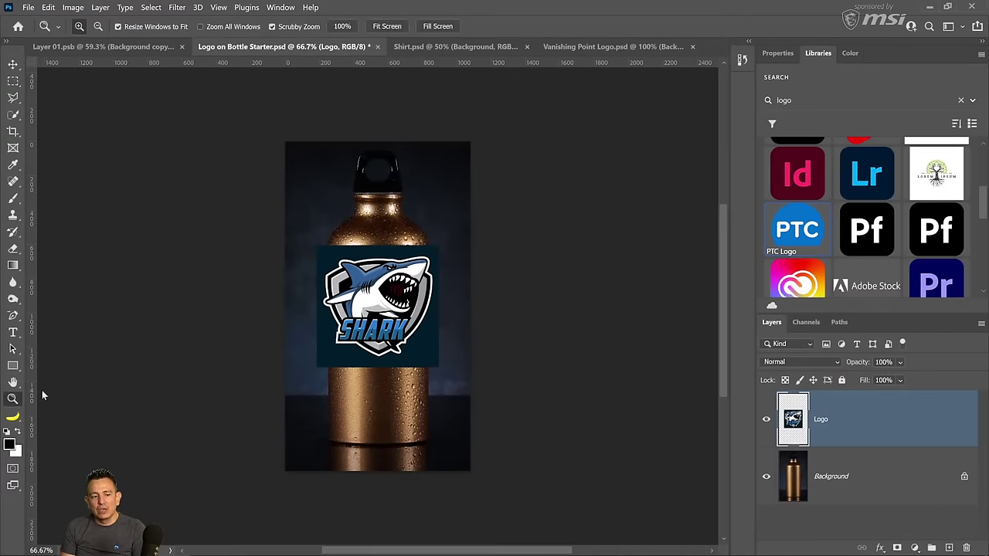
click(347, 326)
click(346, 327)
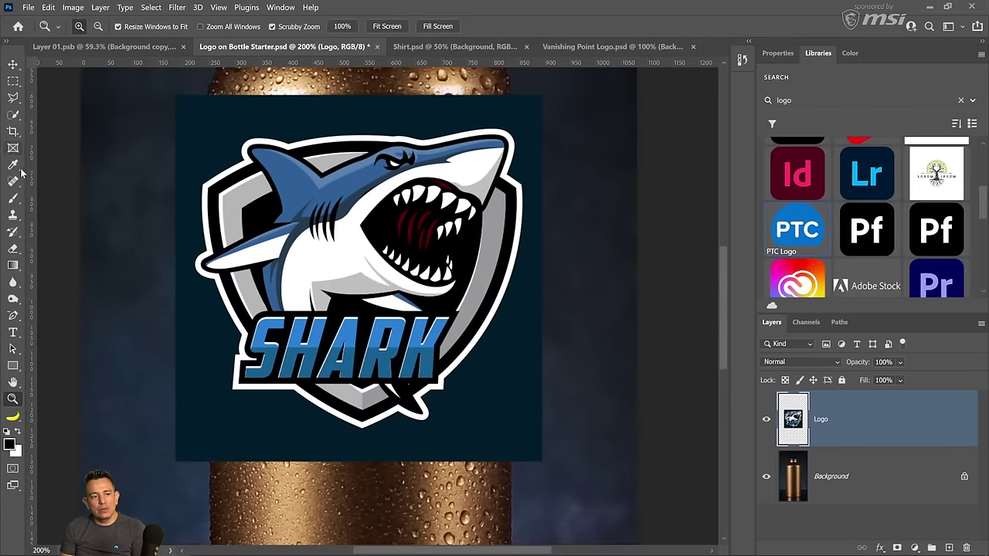
click(13, 116)
mouse_move(292, 245)
mouse_down()
mouse_move(267, 236)
mouse_move(271, 187)
mouse_move(251, 209)
mouse_move(247, 190)
mouse_move(363, 155)
mouse_move(456, 209)
mouse_move(340, 312)
mouse_move(432, 378)
mouse_move(255, 332)
mouse_move(471, 278)
mouse_move(240, 303)
mouse_up()
mouse_move(216, 209)
mouse_down()
mouse_move(210, 193)
mouse_move(217, 246)
mouse_up()
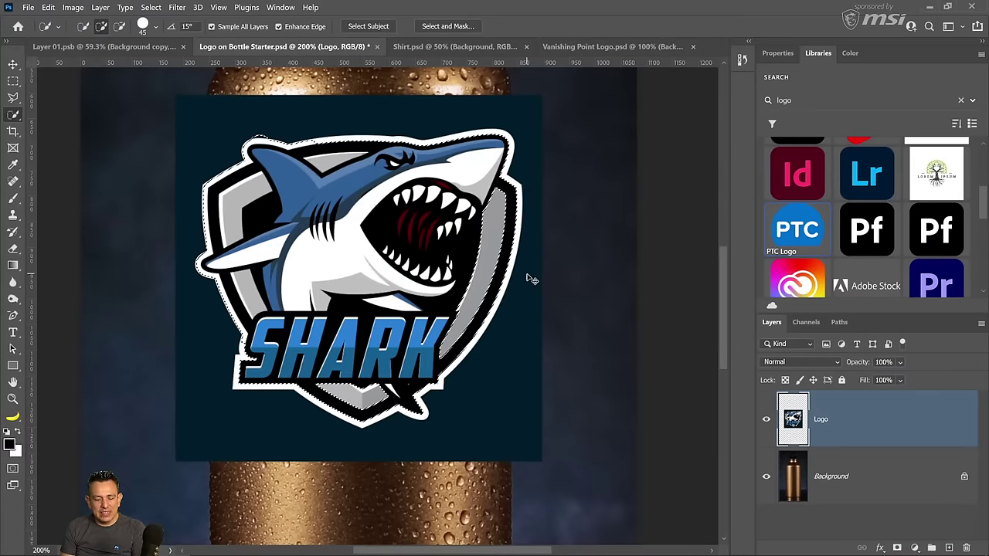
key(ctrl+d)
Mask the Logo layer to its shark emblem using Select Subject and convert the masked layer to a smart object
click(151, 7)
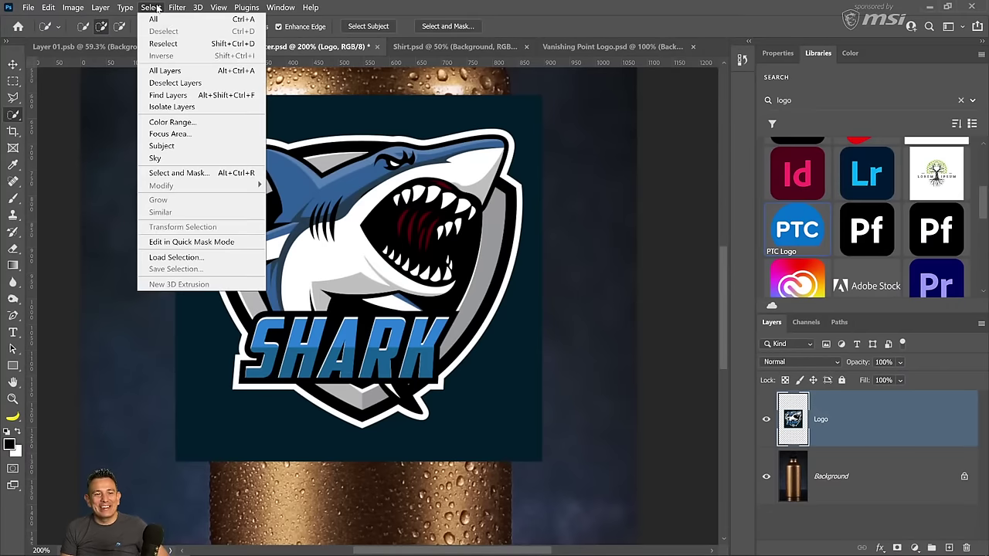
click(210, 147)
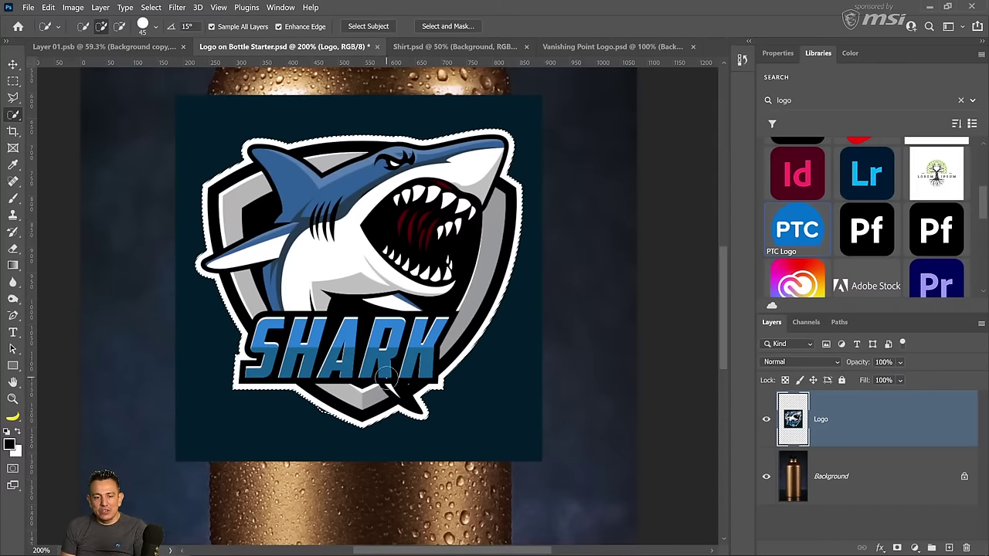
key(alt)
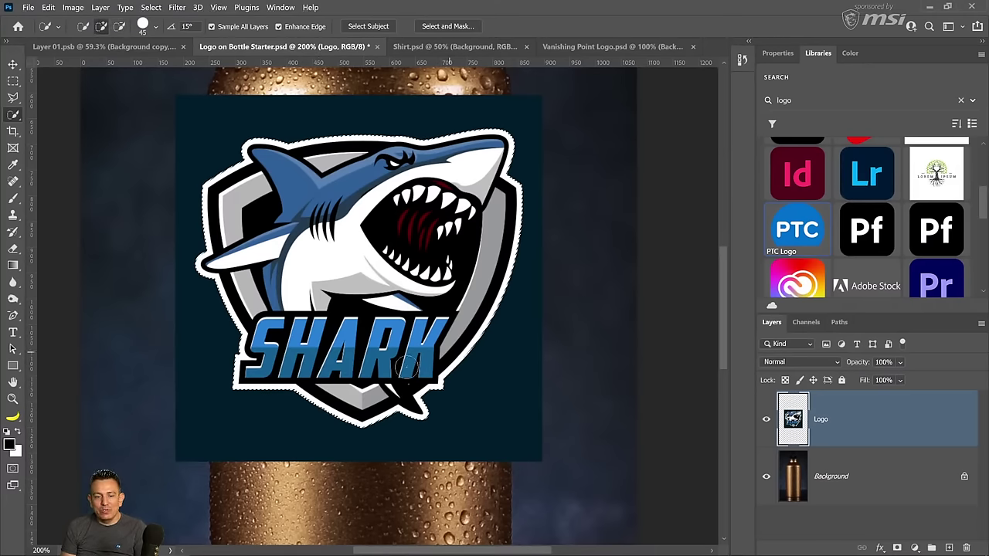
click(896, 547)
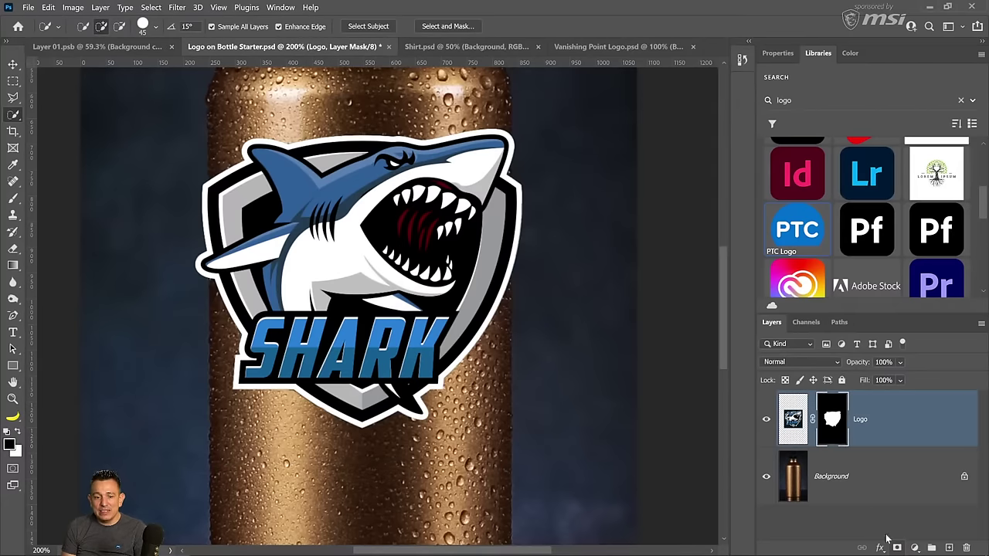
right_click(924, 418)
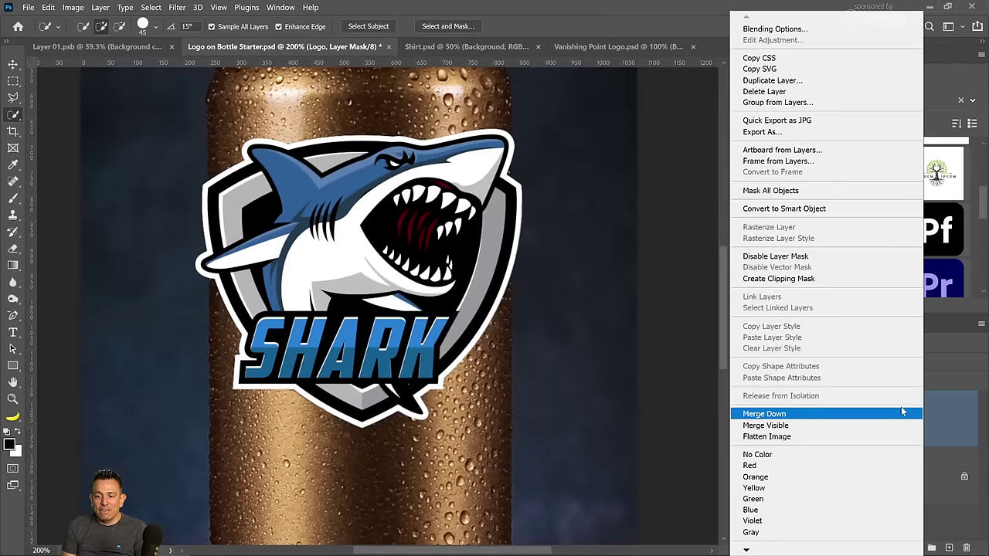
click(796, 208)
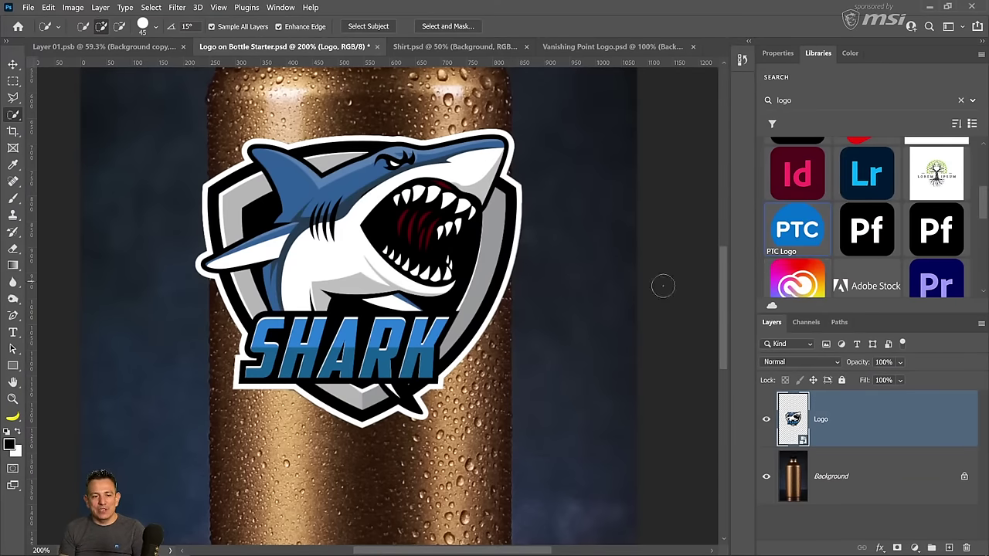
Warp the shark logo with the Arch preset, bending it downward to -49% to follow the bottle's curve
scroll(388, 309, down, 5)
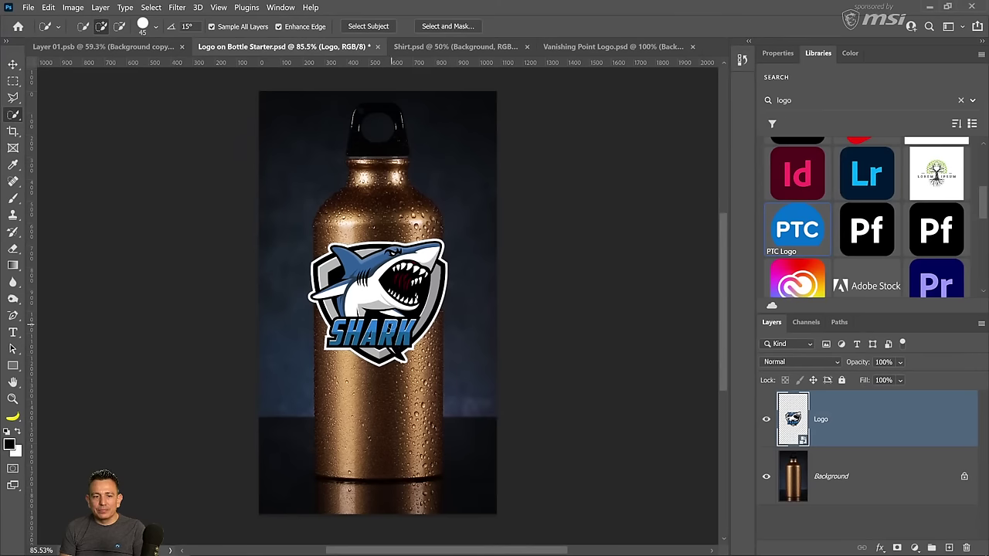
click(12, 65)
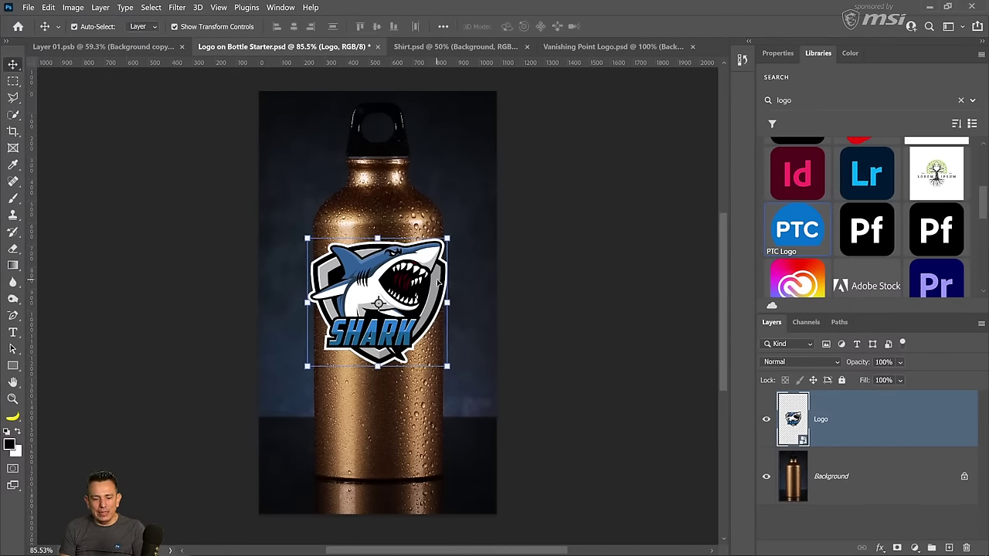
key(ctrl+t)
right_click(414, 291)
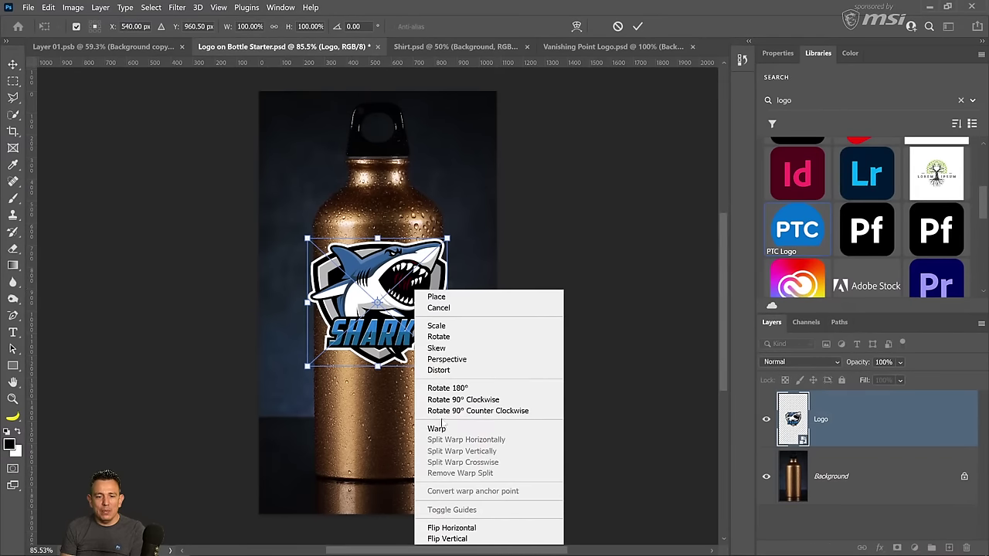
click(439, 429)
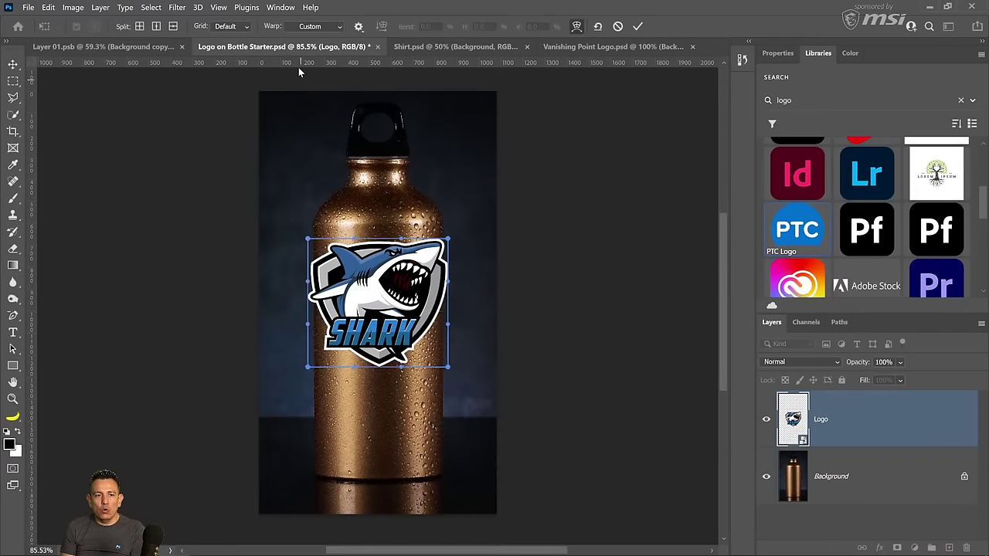
click(315, 27)
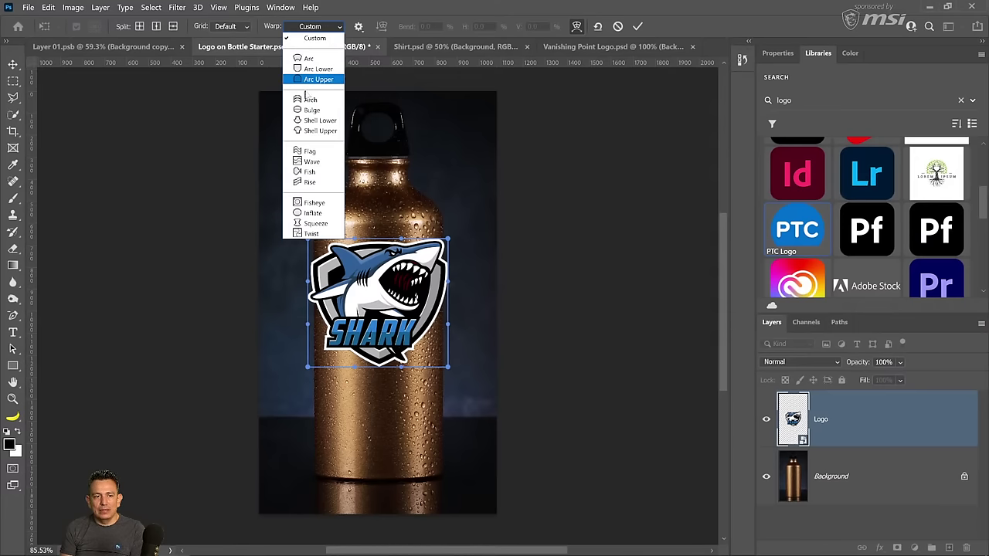
click(309, 105)
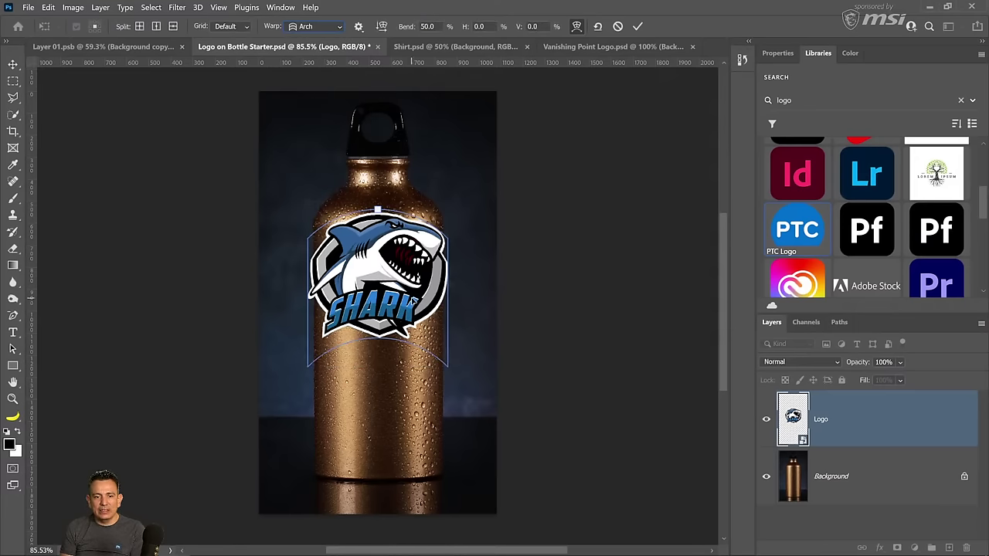
drag(378, 210, 377, 268)
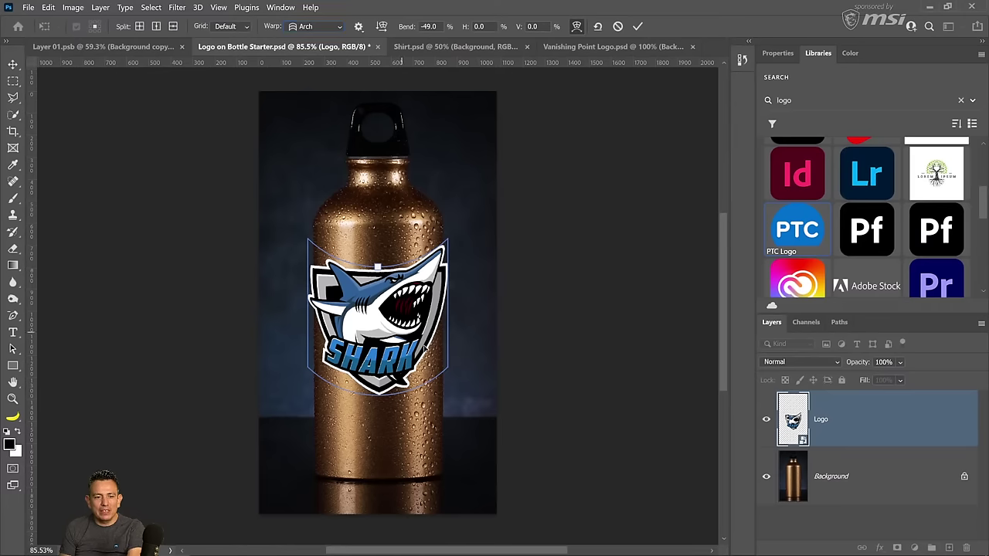
key(Return)
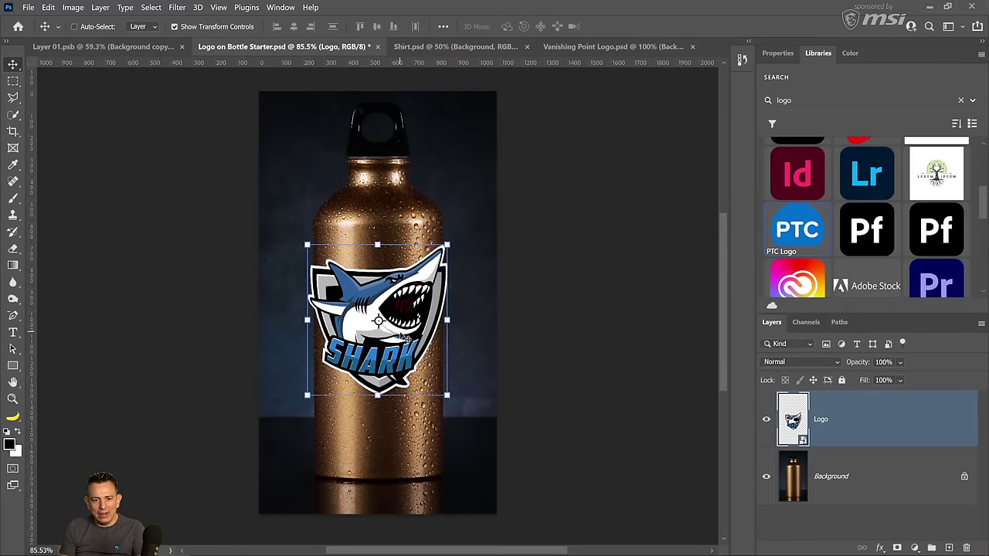
Scale the shark logo proportionally to about 72% and move it up slightly on the bottle
click(446, 244)
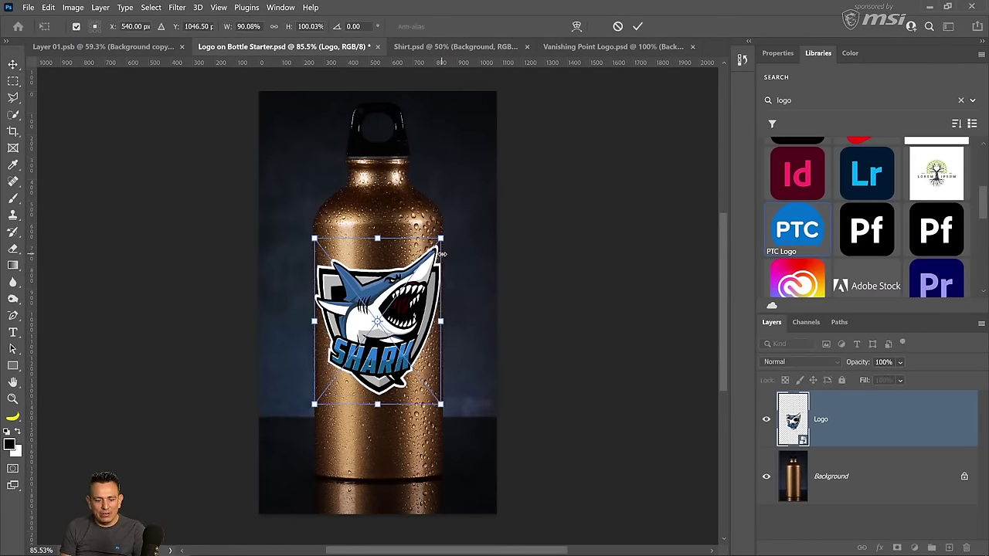
drag(446, 245, 436, 271)
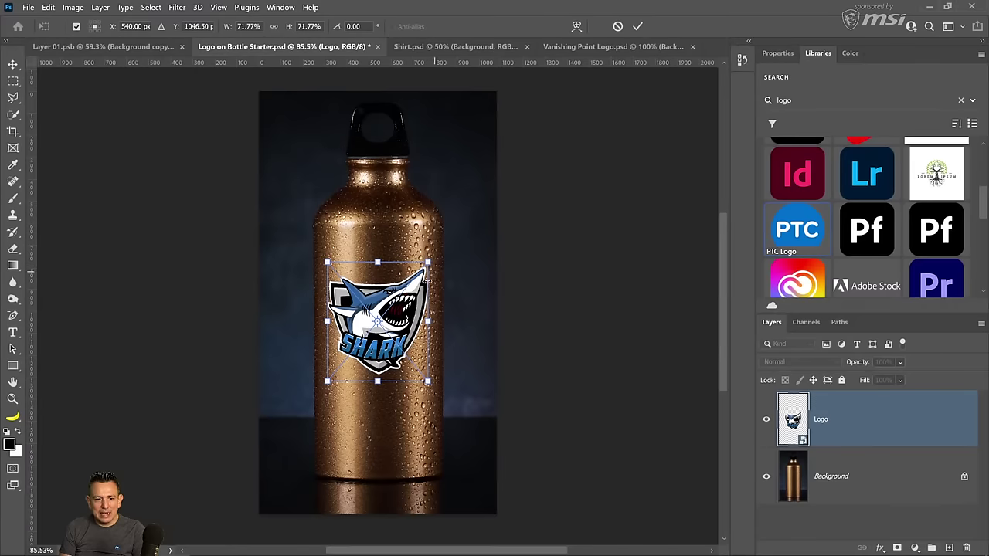
drag(417, 309, 404, 306)
key(Return)
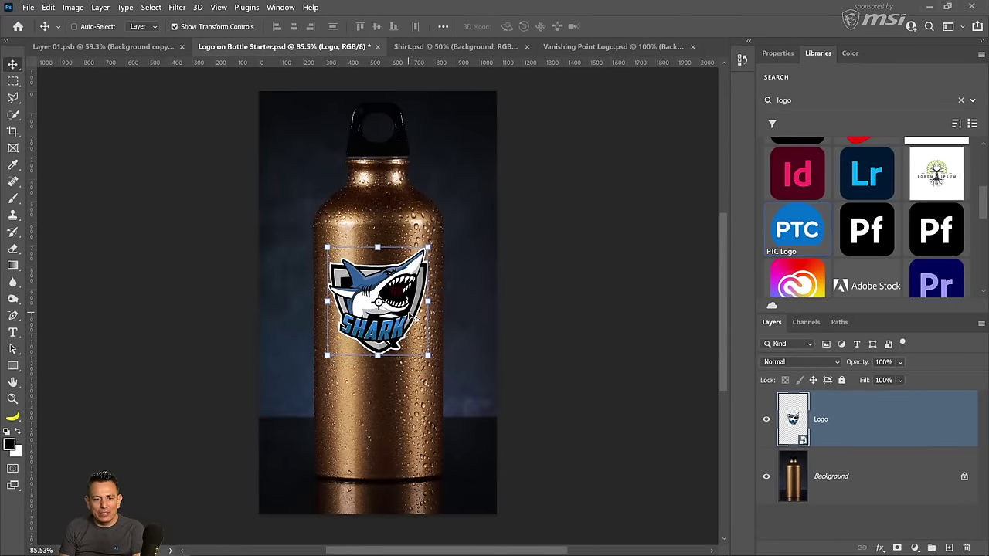
Readjust the shark logo's Arch warp bend to about -48% and lower the Logo layer's opacity to 86%
key(ctrl+t)
right_click(392, 292)
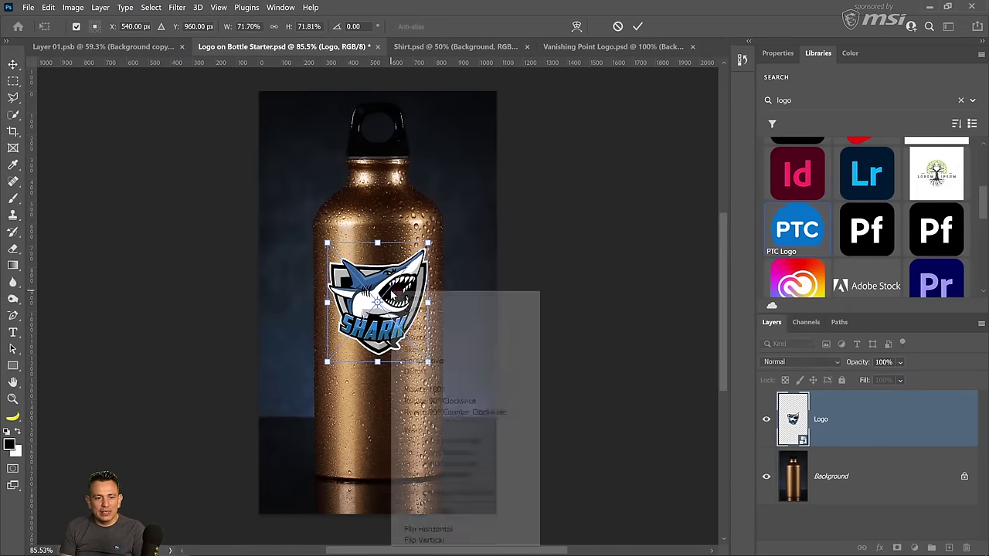
click(412, 429)
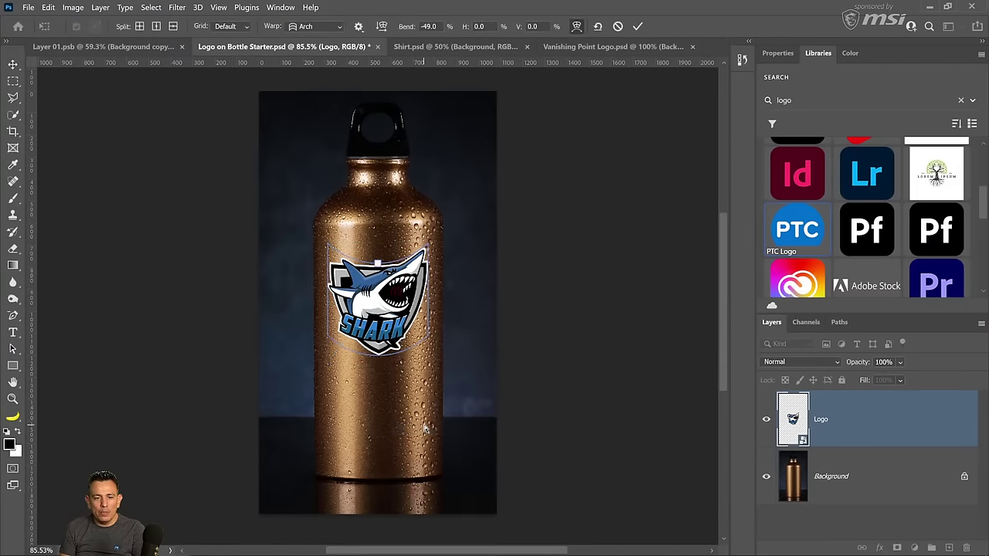
scroll(379, 240, down, 1)
scroll(379, 239, up, 1)
mouse_move(377, 249)
mouse_down()
mouse_move(380, 315)
mouse_move(378, 245)
mouse_move(377, 254)
mouse_up()
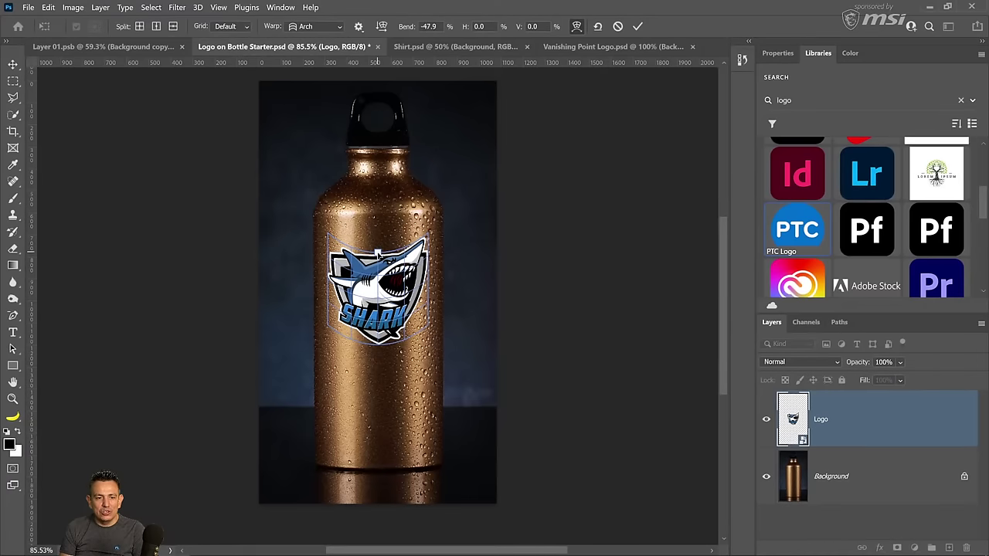
click(637, 26)
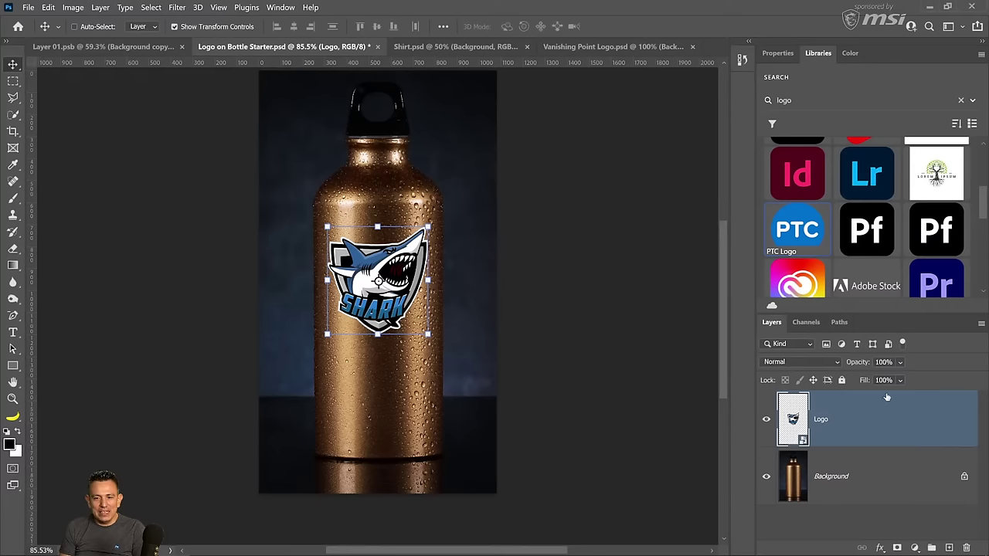
drag(869, 363, 859, 363)
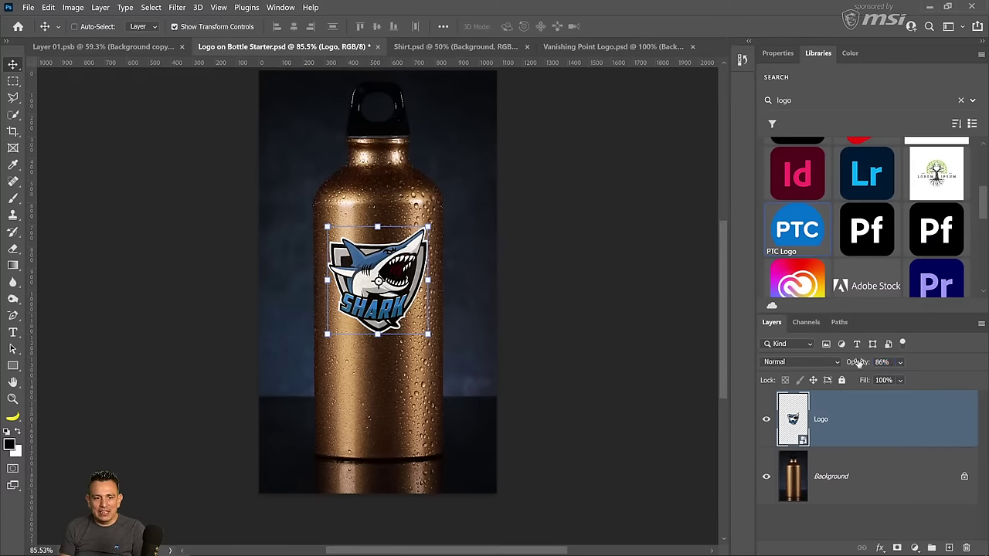
Duplicate the bottle's Background layer and move the copy above the Logo layer
click(847, 481)
key(ctrl+j)
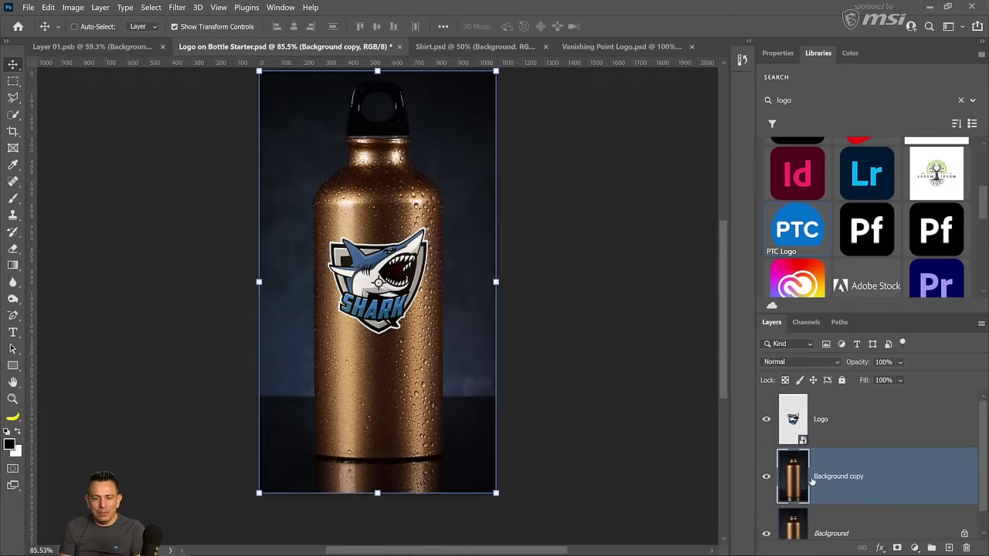
drag(811, 478, 819, 417)
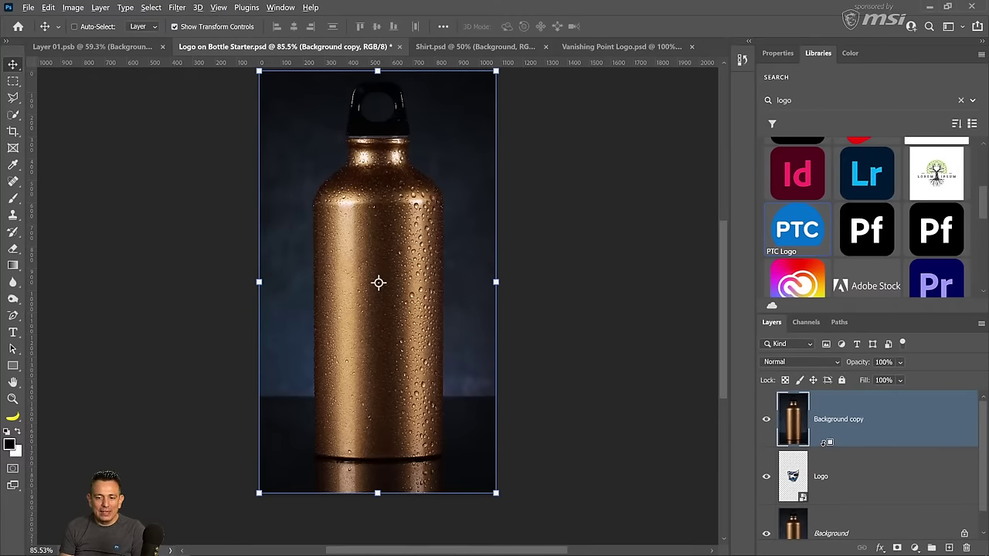
Clip the Background copy layer to the Logo layer with a clipping mask
alt+click(824, 446)
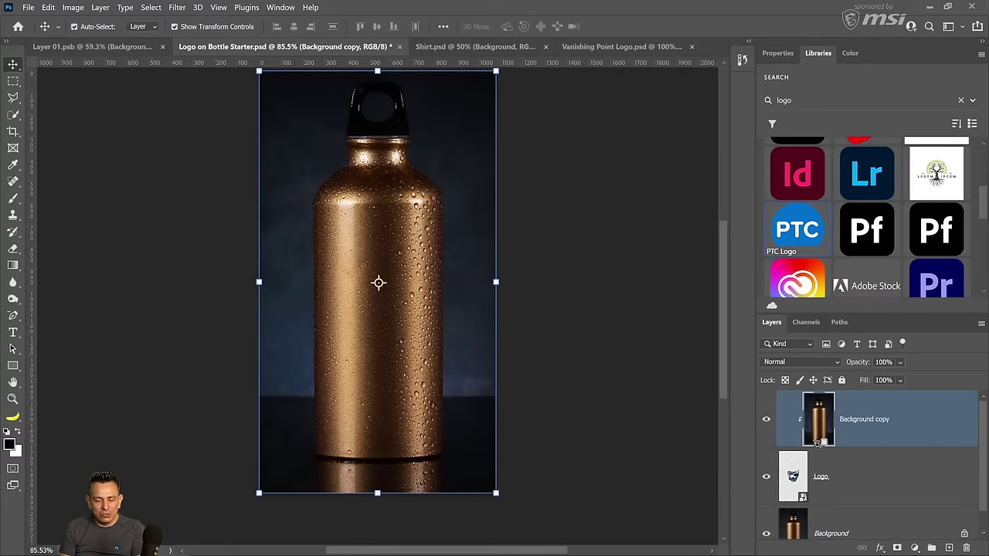
alt+click(817, 448)
alt+click(815, 448)
alt+click(814, 447)
alt+click(815, 448)
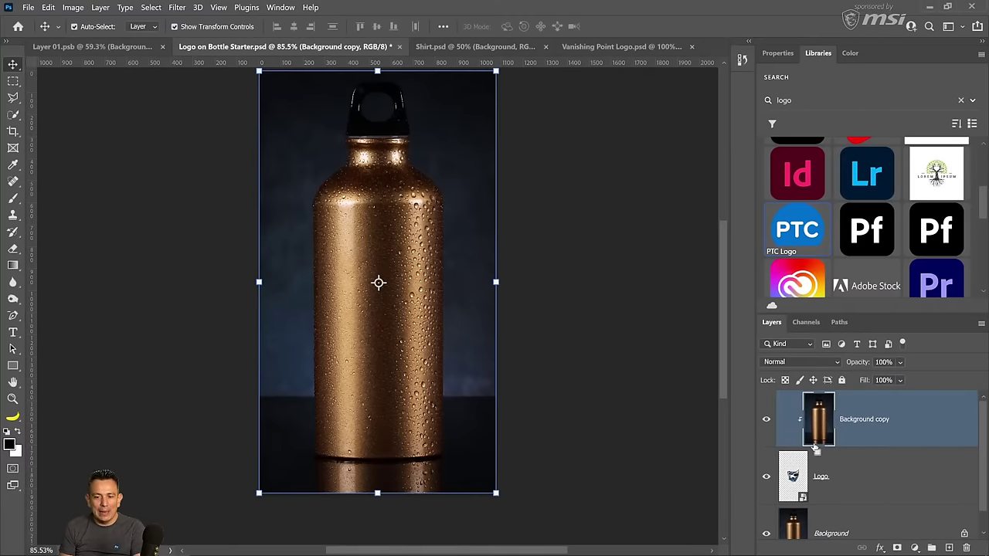
alt+click(815, 449)
alt+click(816, 449)
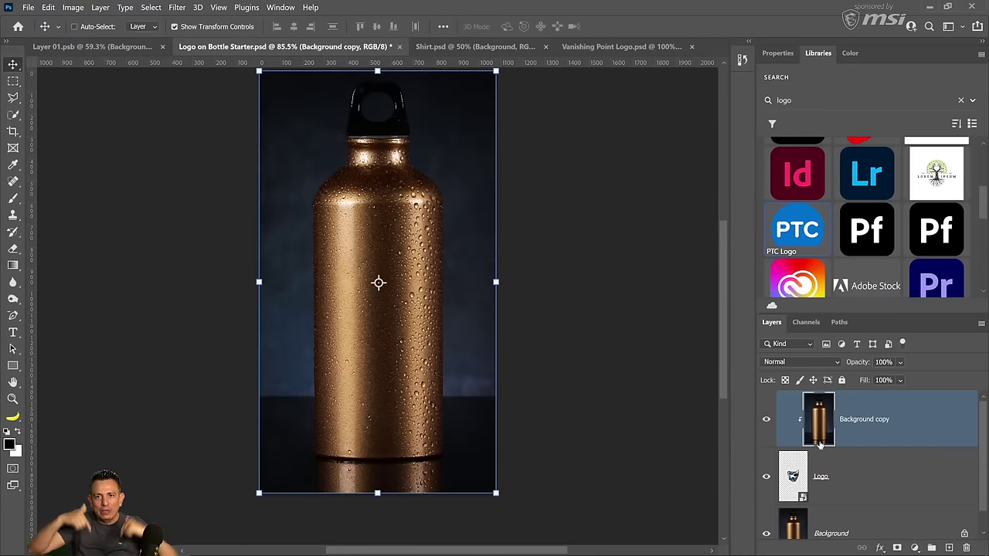
Temporarily hide the Background layer and toggle the Background copy's visibility to examine the clipping effect on the logo shape
click(766, 533)
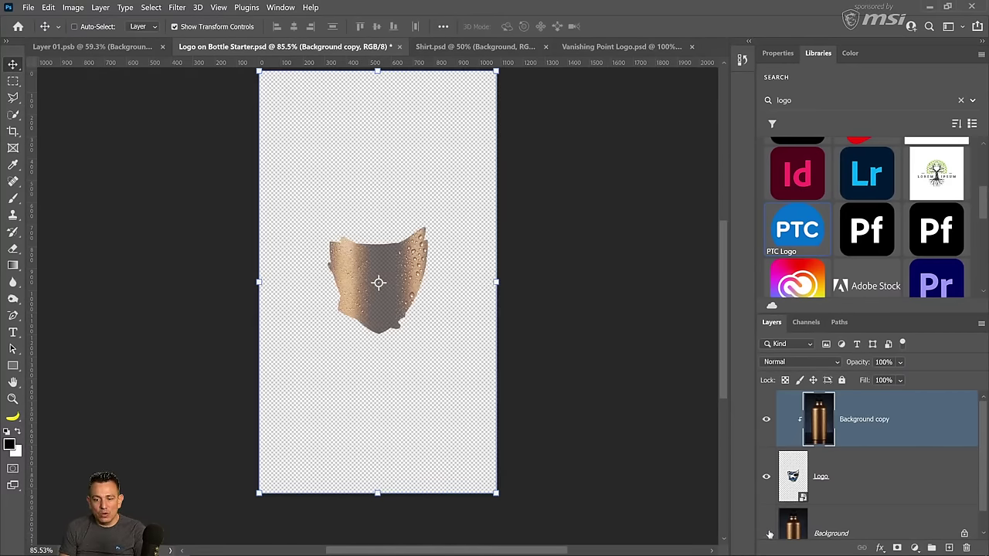
click(766, 420)
click(766, 420)
click(766, 419)
click(767, 420)
click(766, 533)
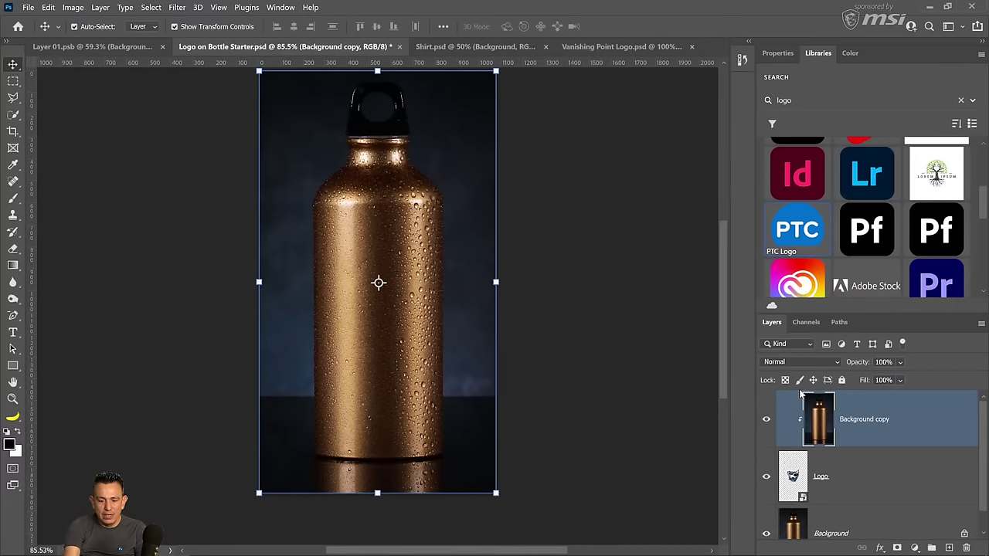
Desaturate the Background copy and blend it over the shark logo with Vivid Light at 52% Fill
click(808, 362)
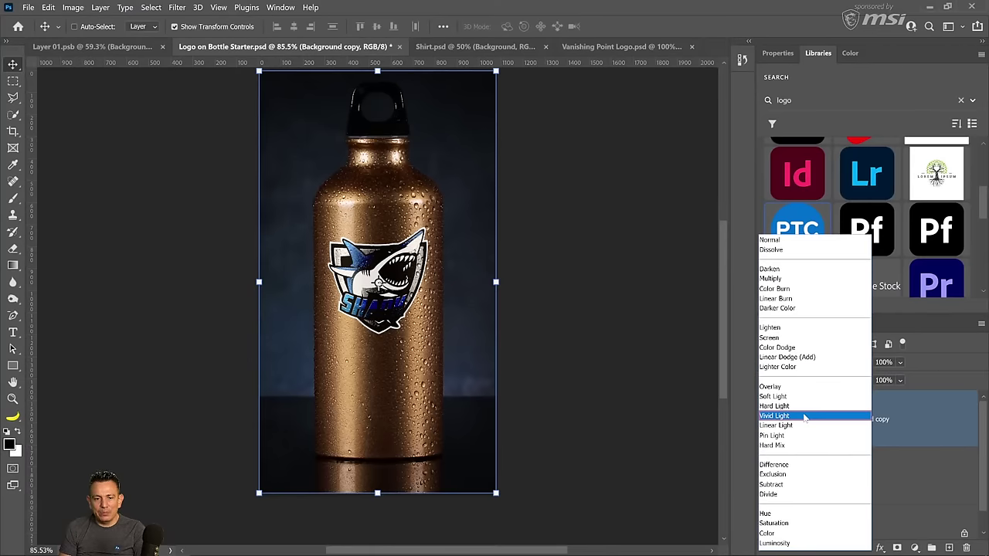
click(804, 417)
click(899, 380)
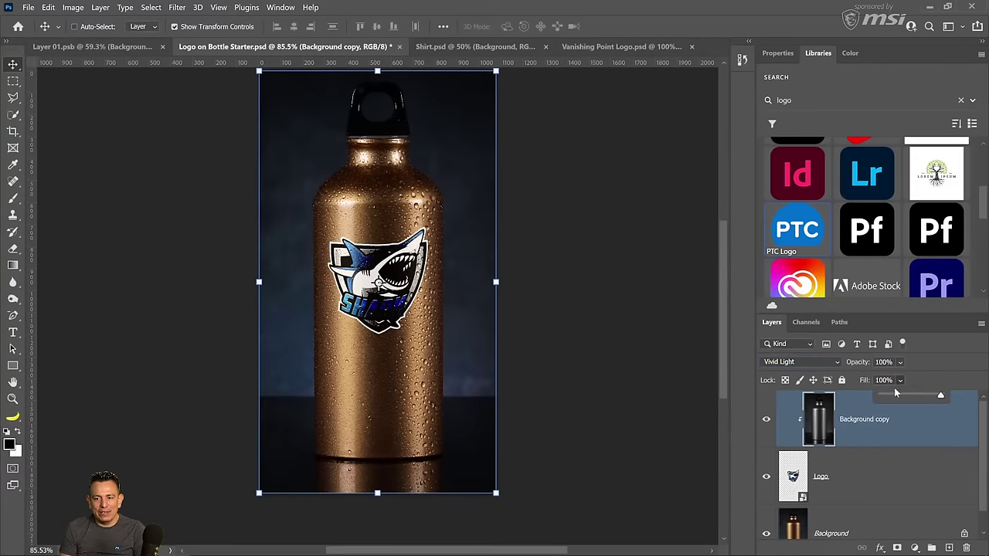
mouse_move(897, 395)
mouse_down()
mouse_move(883, 399)
mouse_move(913, 396)
mouse_up()
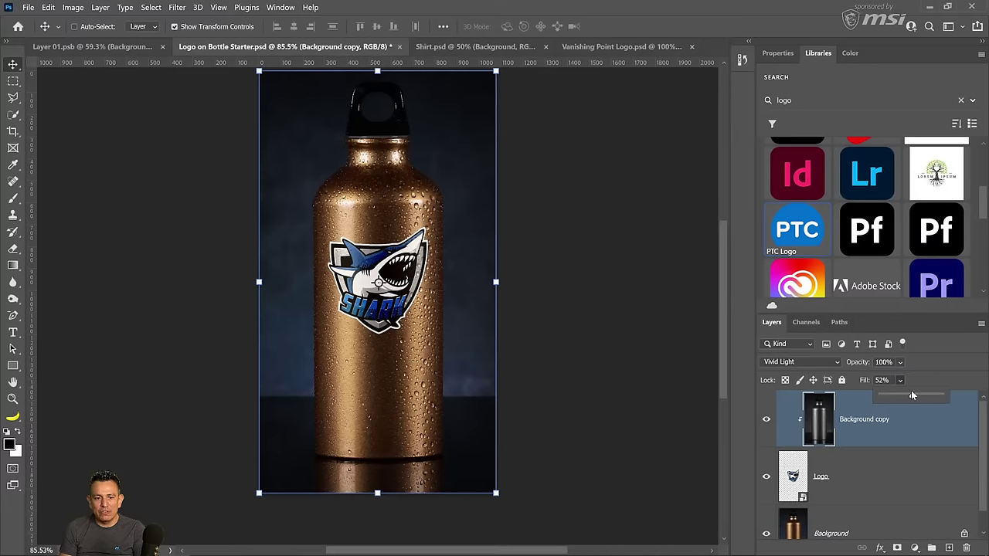
Examine the shark logo up close with the Background copy's water-drop texture hidden and shown
click(12, 398)
click(431, 278)
drag(431, 278, 410, 289)
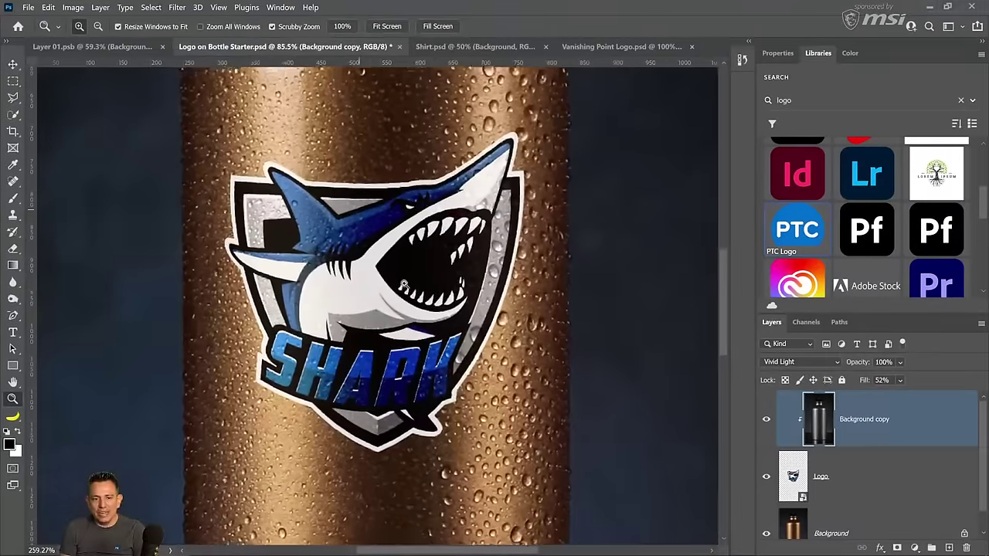
click(767, 419)
click(767, 419)
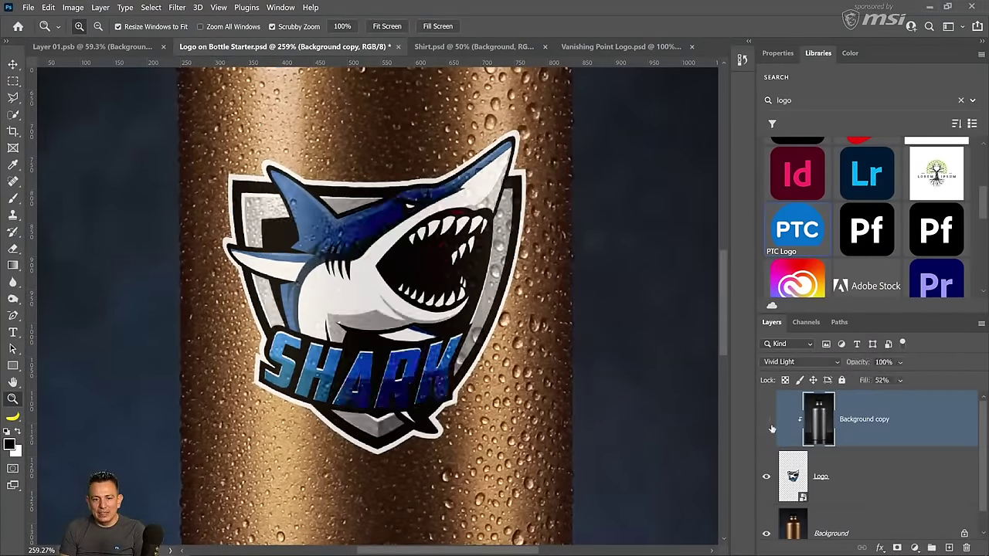
click(767, 419)
click(768, 421)
Change the Background copy's blend mode to Linear Light and set its Fill to 38%
click(802, 360)
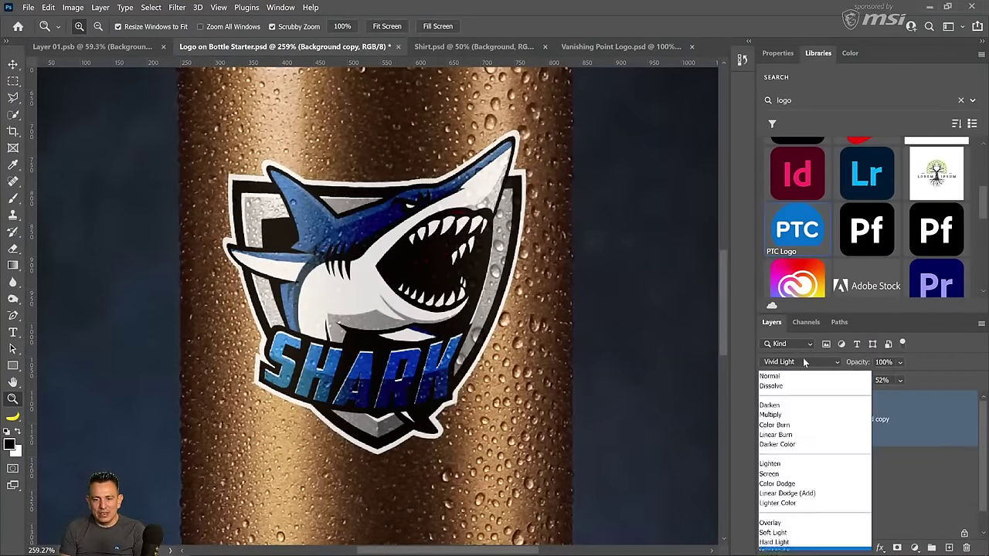
click(796, 426)
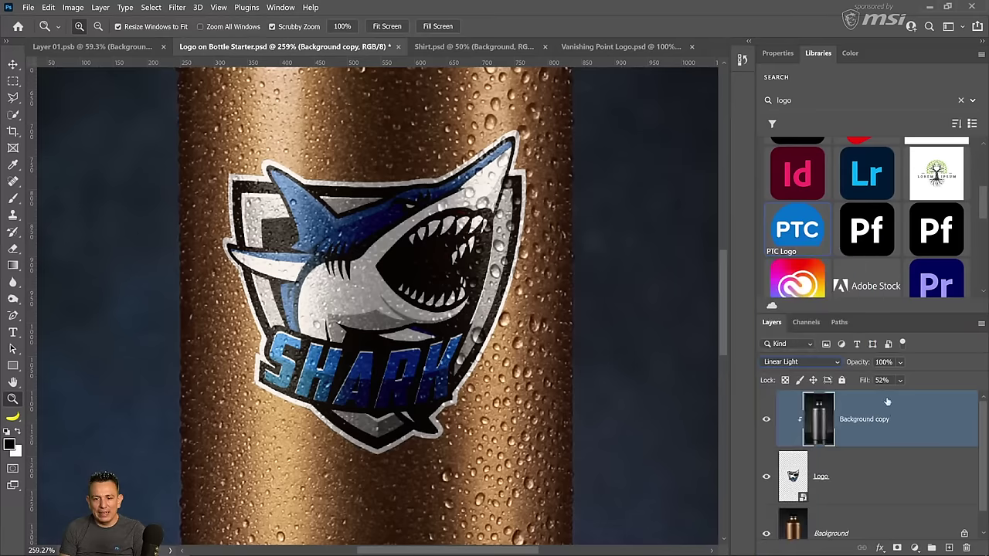
click(901, 379)
mouse_move(909, 399)
mouse_down()
mouse_move(892, 403)
mouse_move(902, 402)
mouse_up()
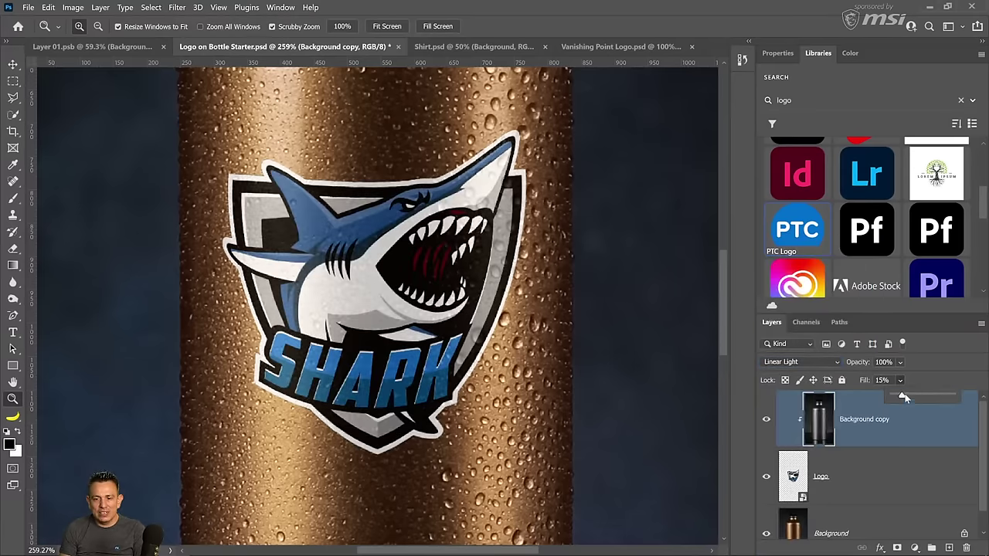
click(911, 397)
drag(912, 398, 915, 395)
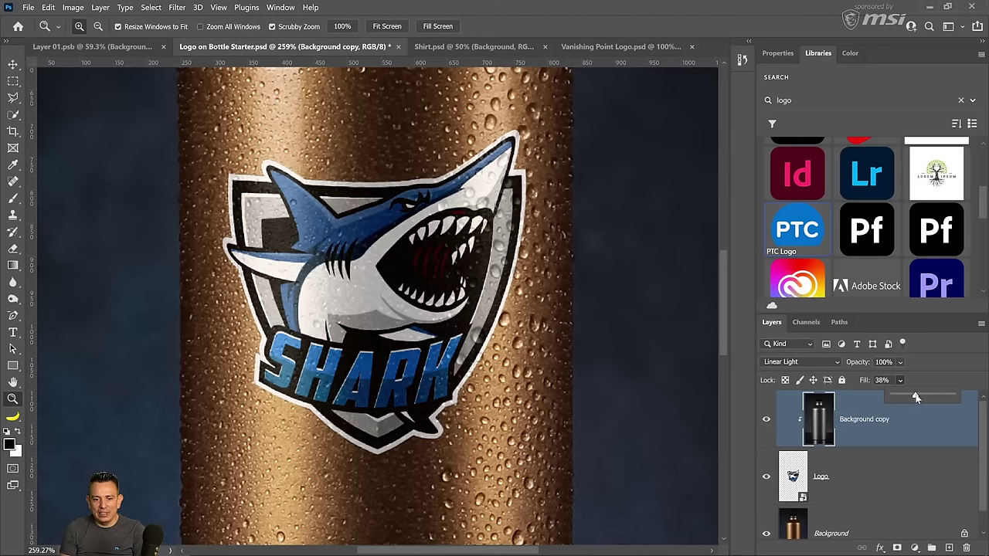
double_click(13, 398)
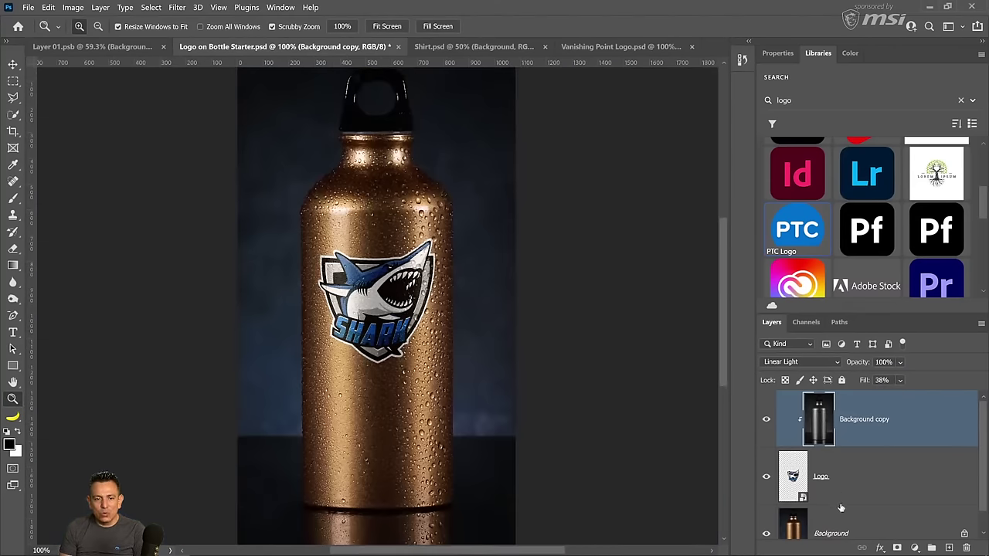
Open the Logo smart object's contents and place the PTC Logo library graphic above the shark logo
click(793, 486)
double_click(792, 487)
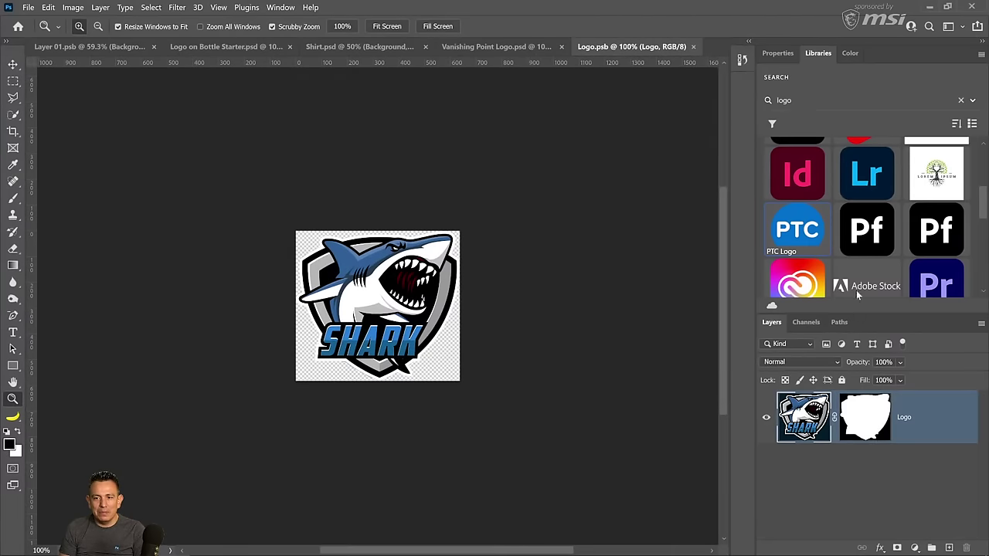
scroll(857, 274, up, 3)
scroll(869, 244, down, 4)
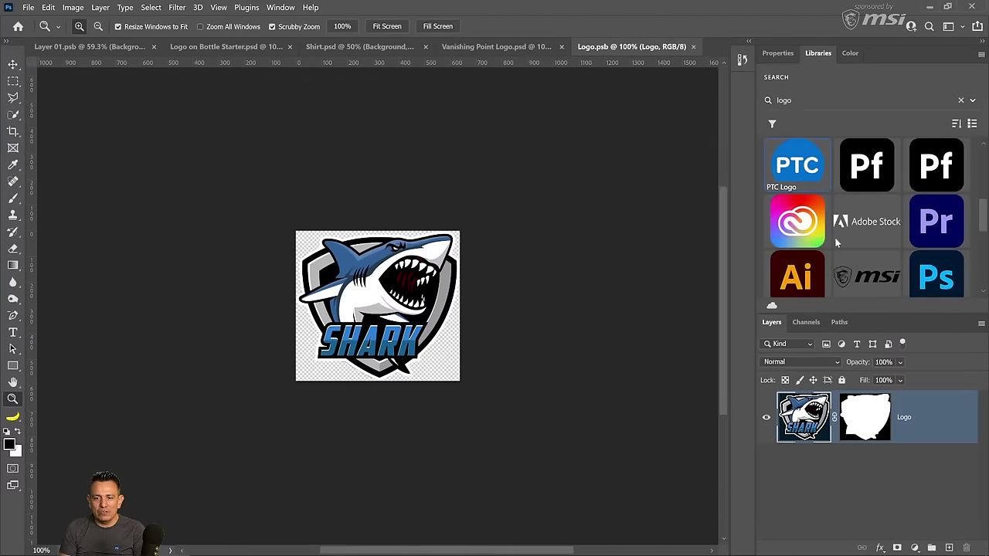
drag(797, 164, 796, 413)
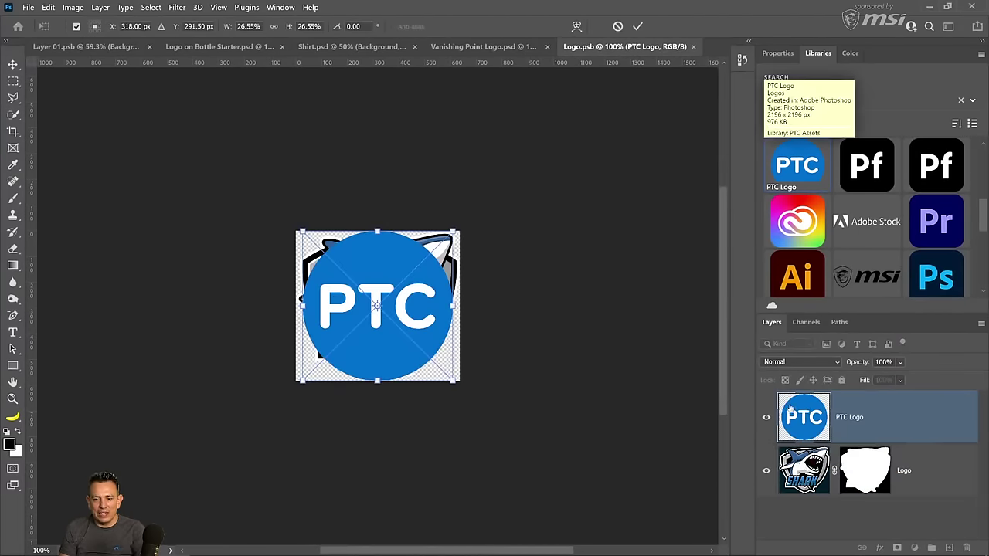
key(Return)
key(z)
Hide the shark logo layer in Logo.psb, then save and close the smart object document
click(766, 470)
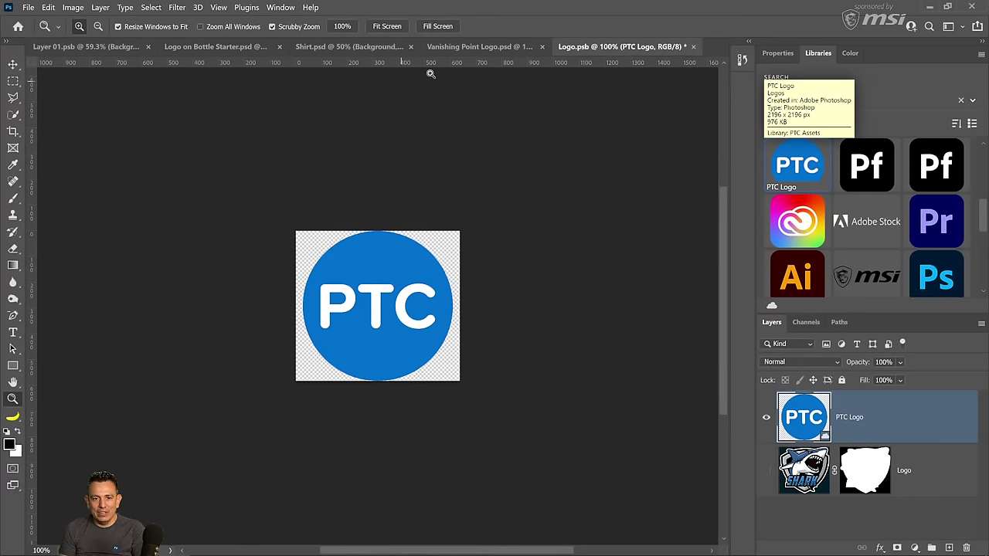
click(693, 46)
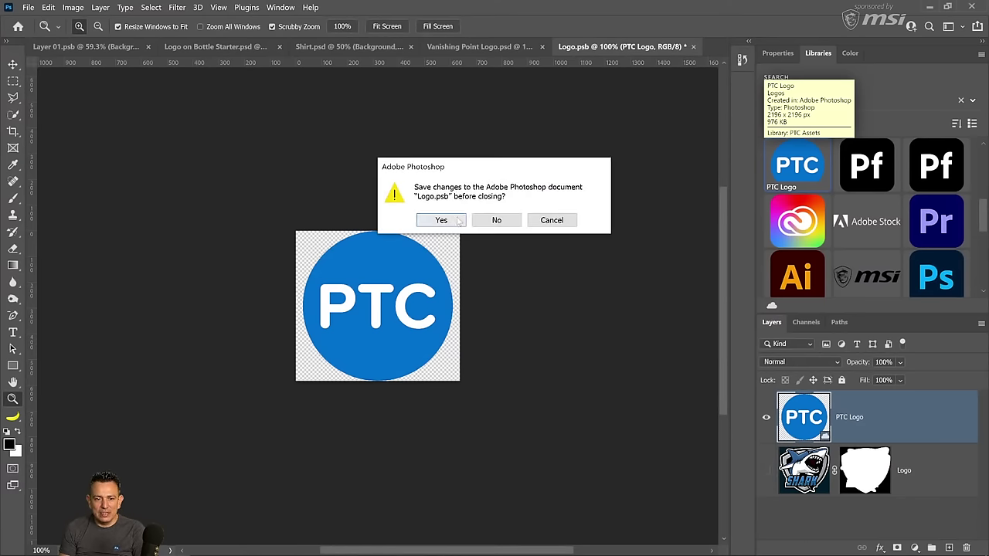
click(456, 220)
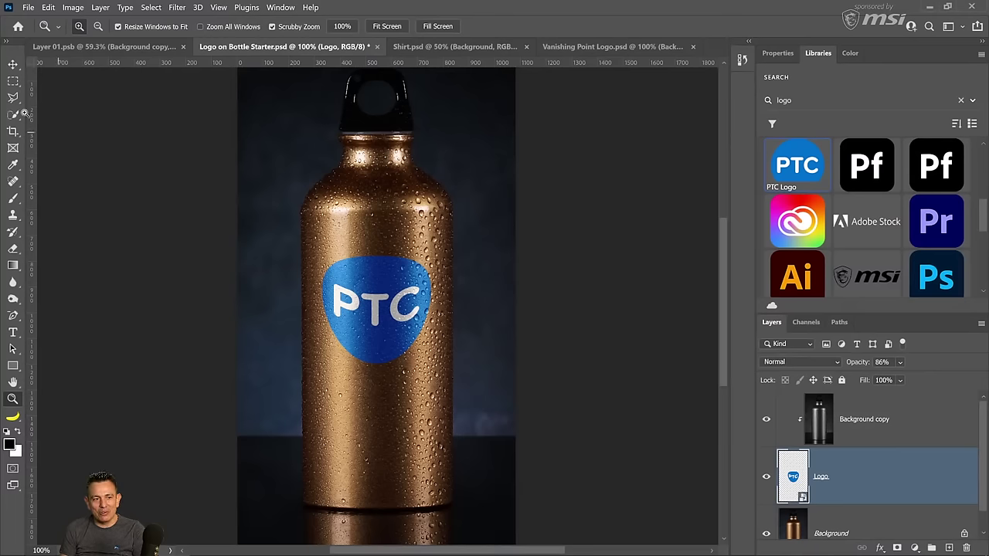
Reduce the Arch warp bend of the bottle's PTC logo to about -15.1%
click(12, 65)
key(ctrl+t)
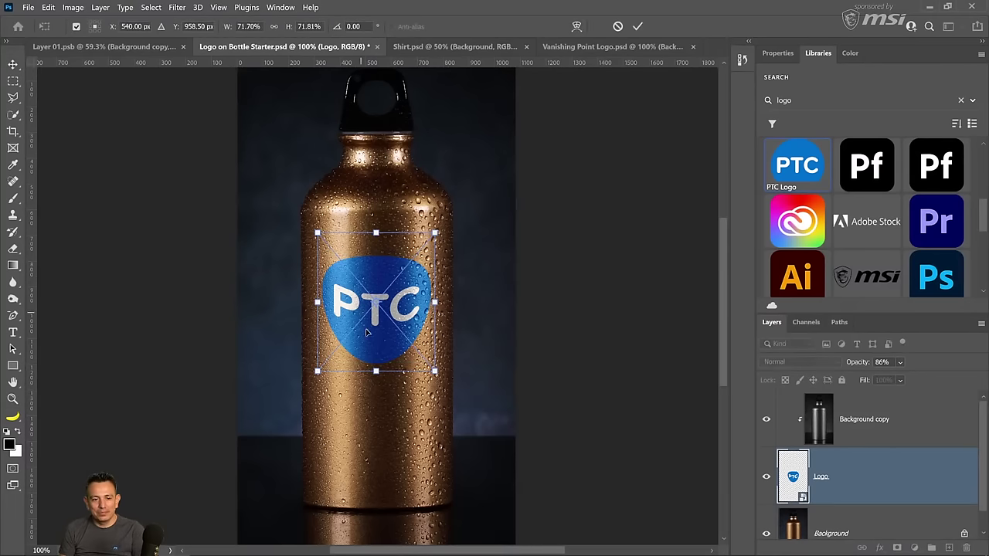
right_click(368, 332)
click(389, 217)
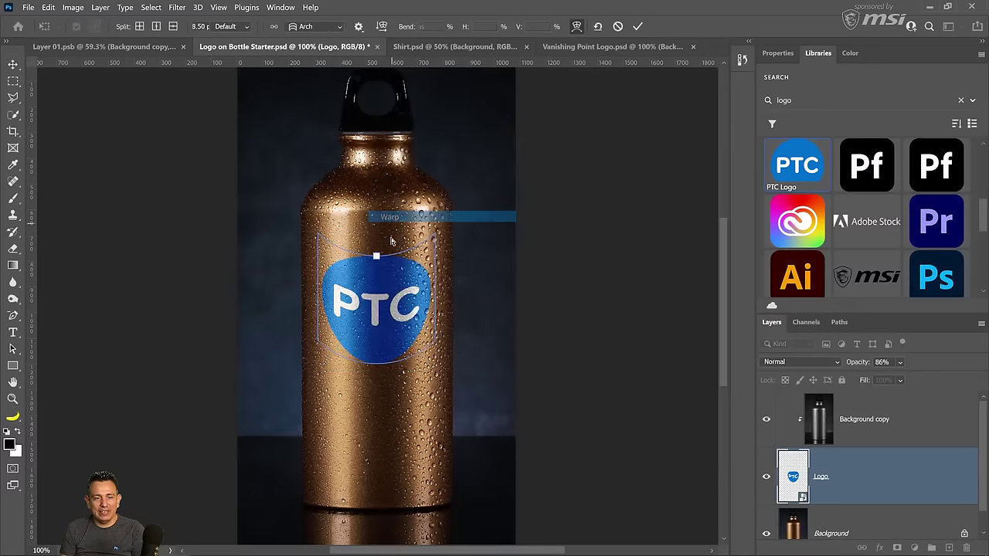
mouse_move(379, 259)
mouse_down()
mouse_move(378, 230)
mouse_move(376, 241)
mouse_up()
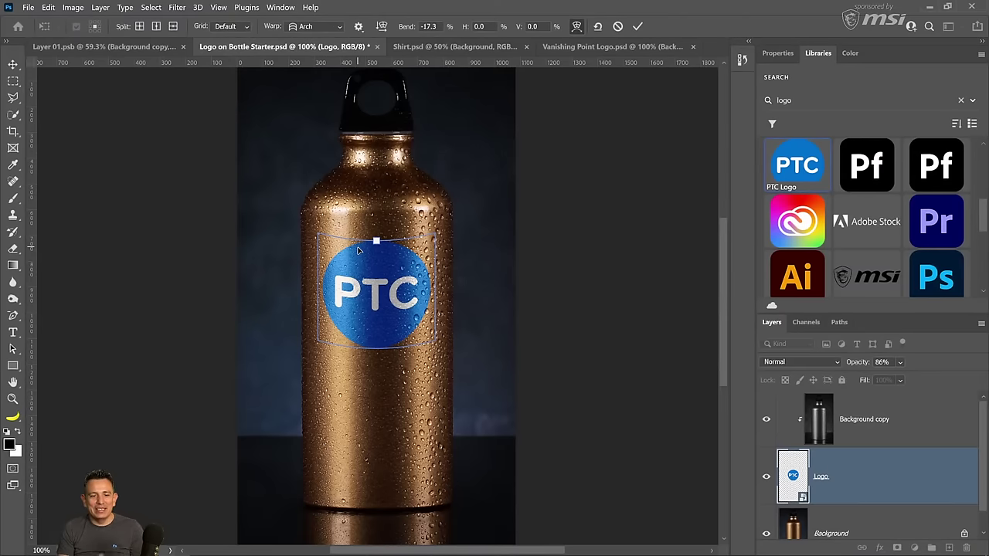
drag(377, 243, 375, 239)
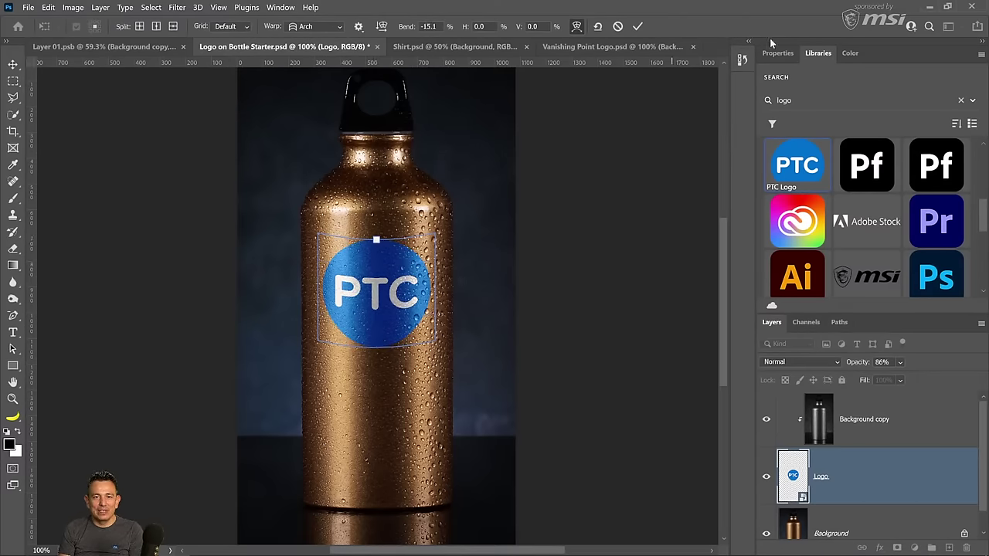
click(637, 26)
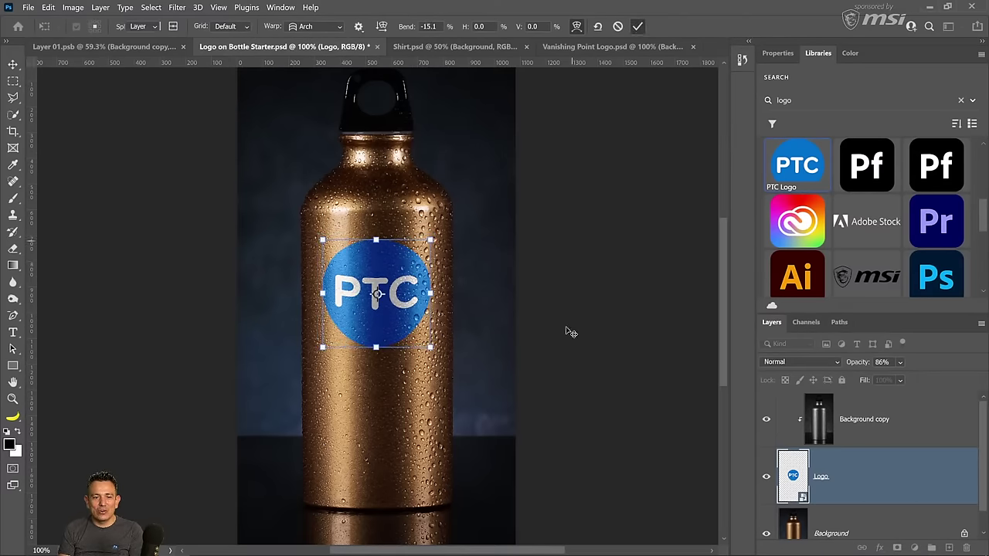
Lower the Background copy layer's Fill to 30% to soften the texture over the PTC logo
click(13, 82)
click(864, 422)
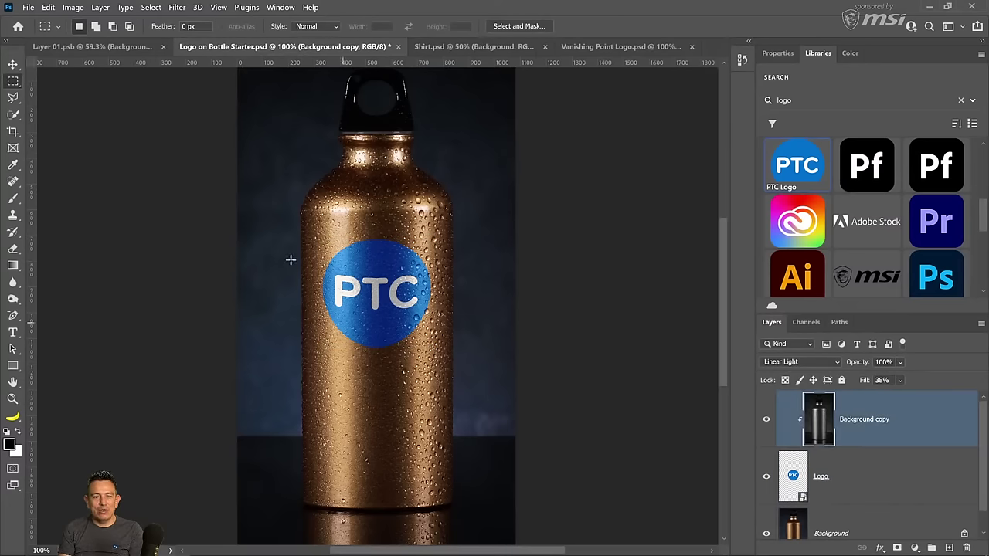
click(899, 380)
drag(913, 396, 914, 399)
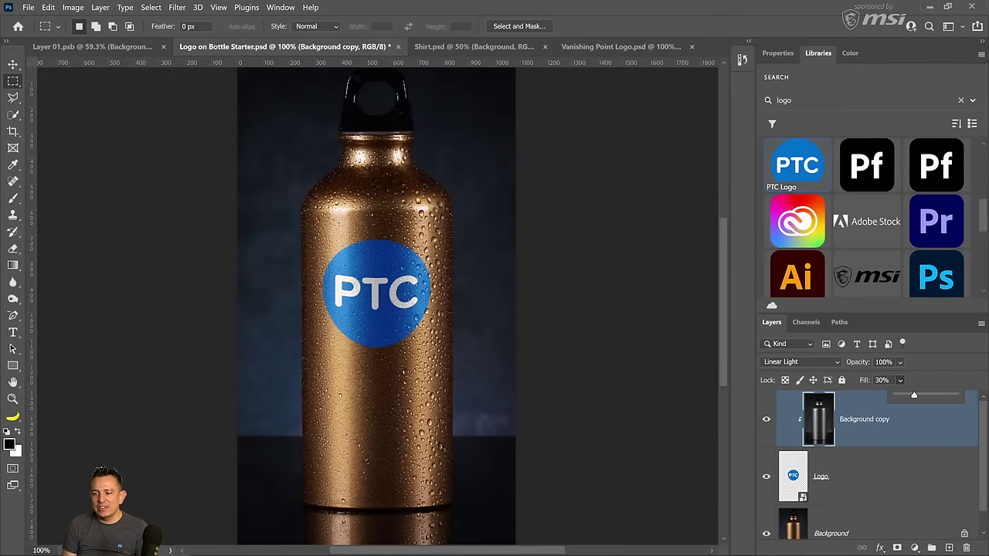
key(Return)
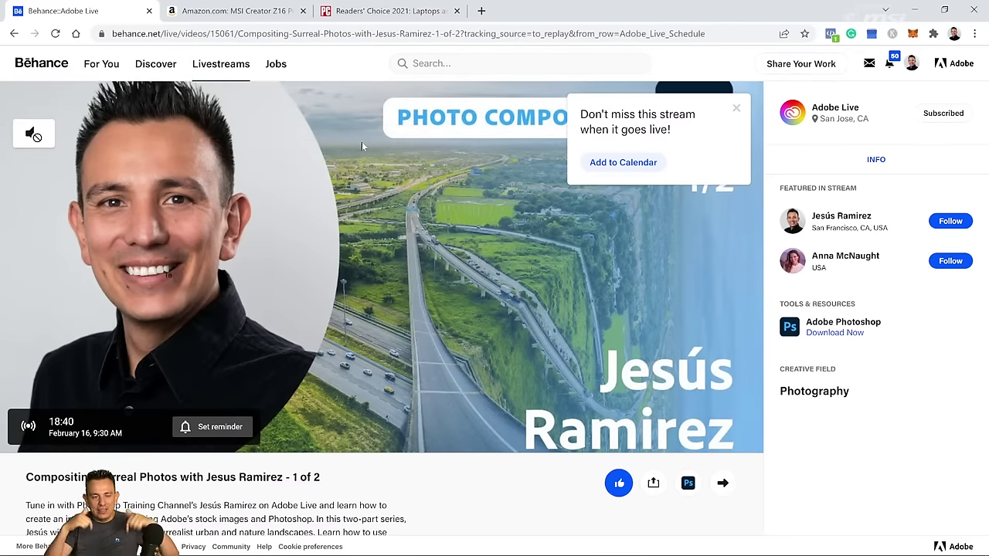
scroll(362, 141, down, 2)
scroll(863, 343, up, 1)
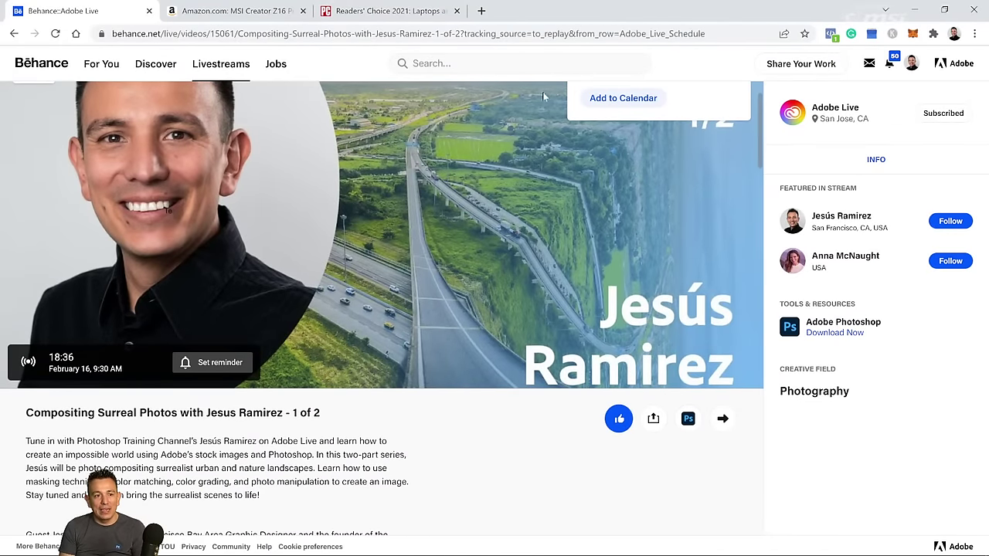
Return to Photoshop, switch to the Shirt.psd document, and compare the shirt photo with its Poke Bowl logo hidden and shown
click(913, 11)
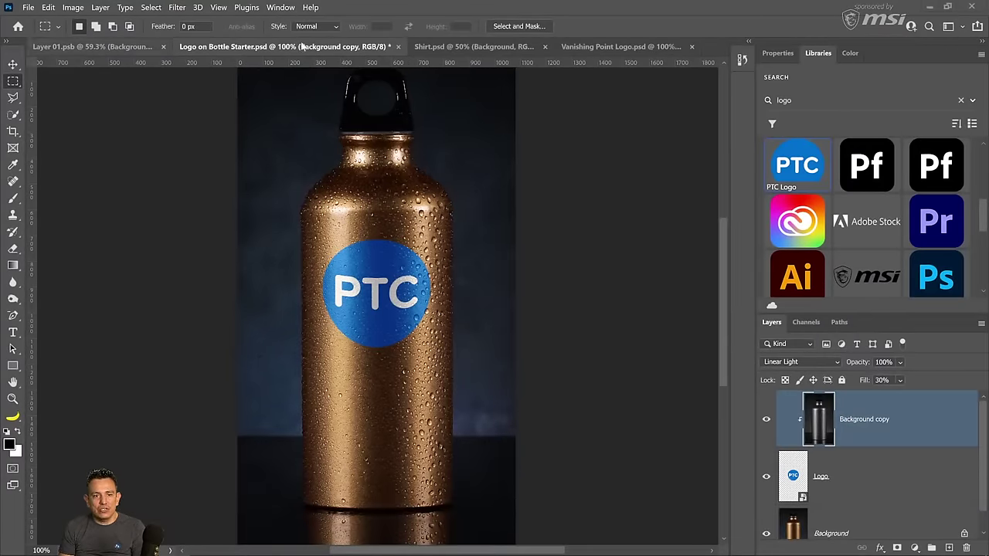
click(470, 46)
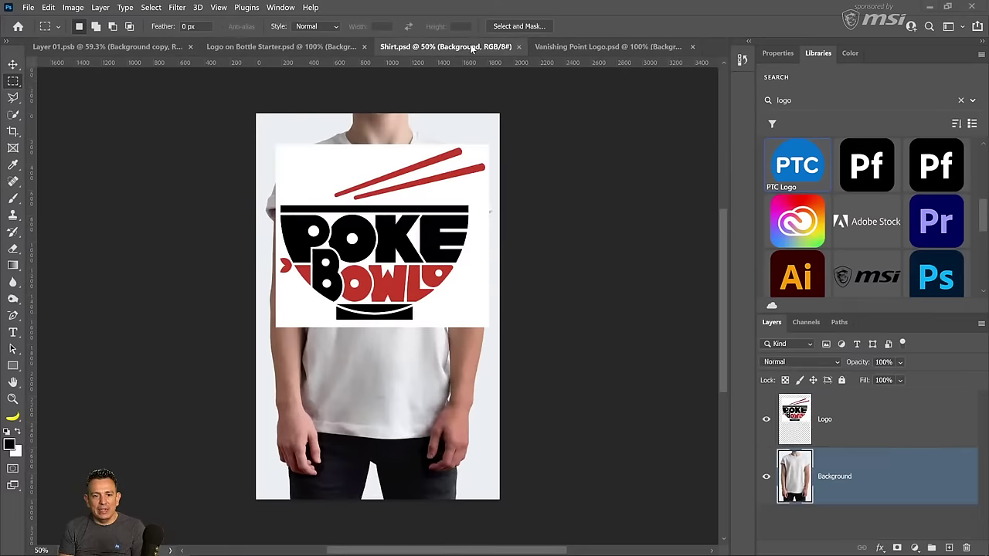
click(766, 419)
click(766, 419)
click(766, 419)
click(767, 419)
Scale the Poke Bowl logo proportionally to about half its size, centered on the shirt's chest
click(801, 427)
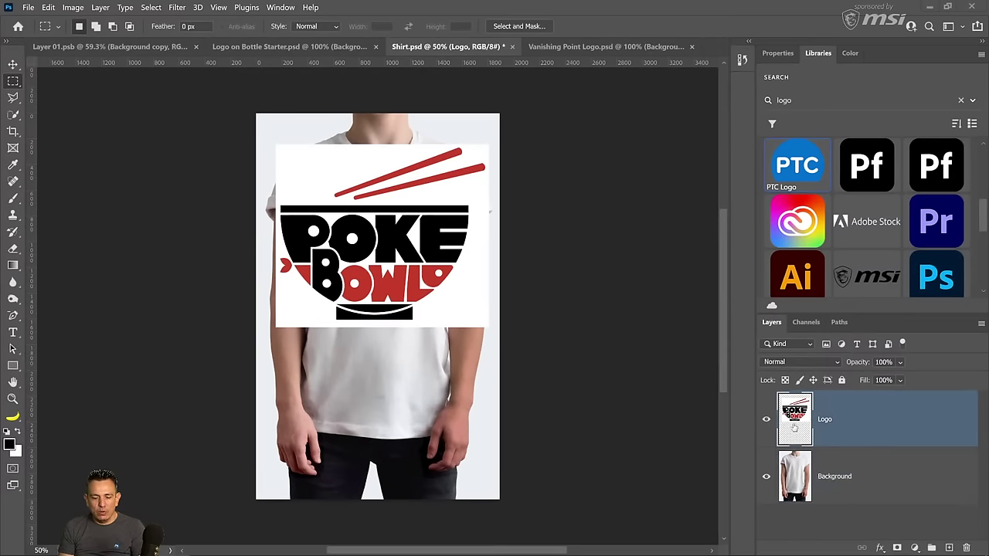
key(ctrl+t)
drag(487, 326, 442, 285)
key(Return)
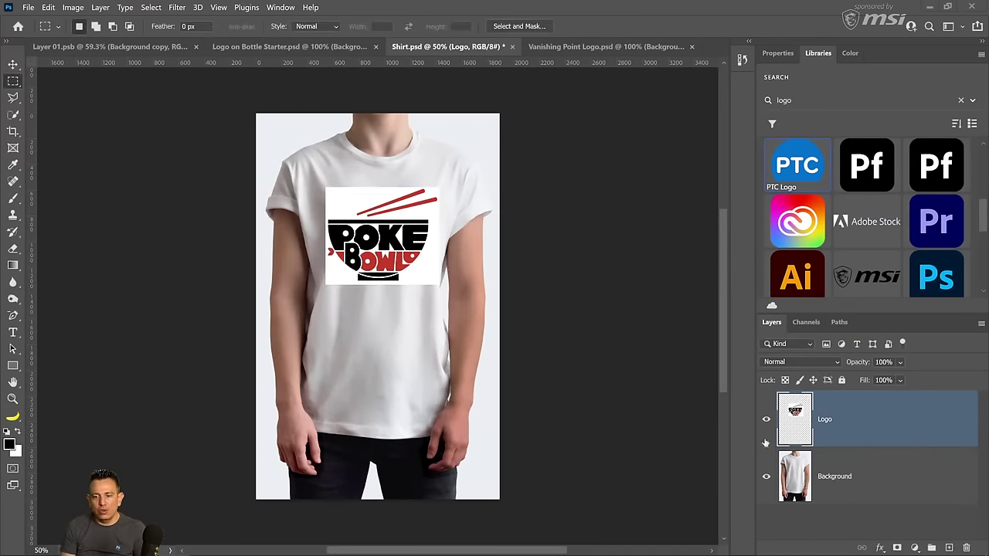
Hide the Logo layer and save a copy of the shirt document as displacement-stream.psd with maximized compatibility
click(766, 419)
click(849, 492)
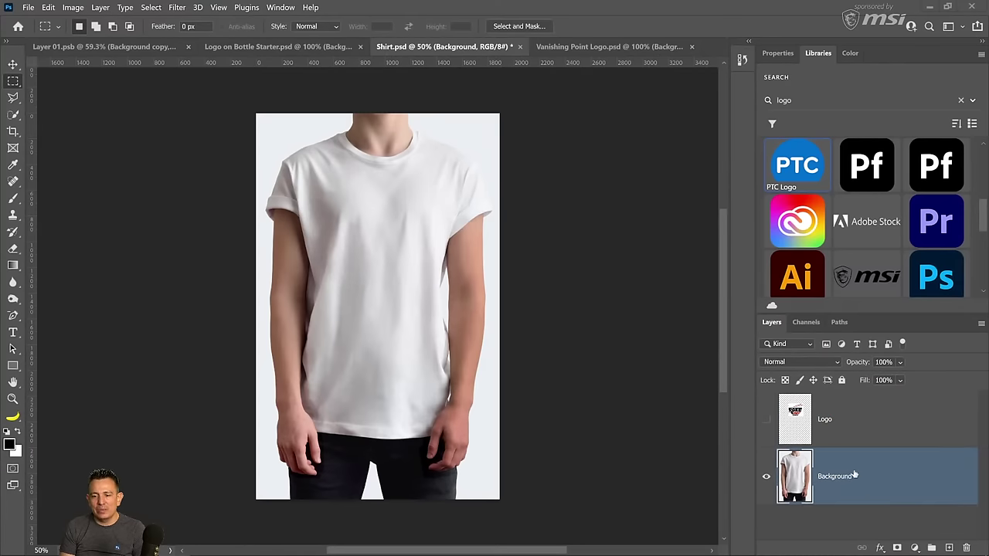
click(27, 7)
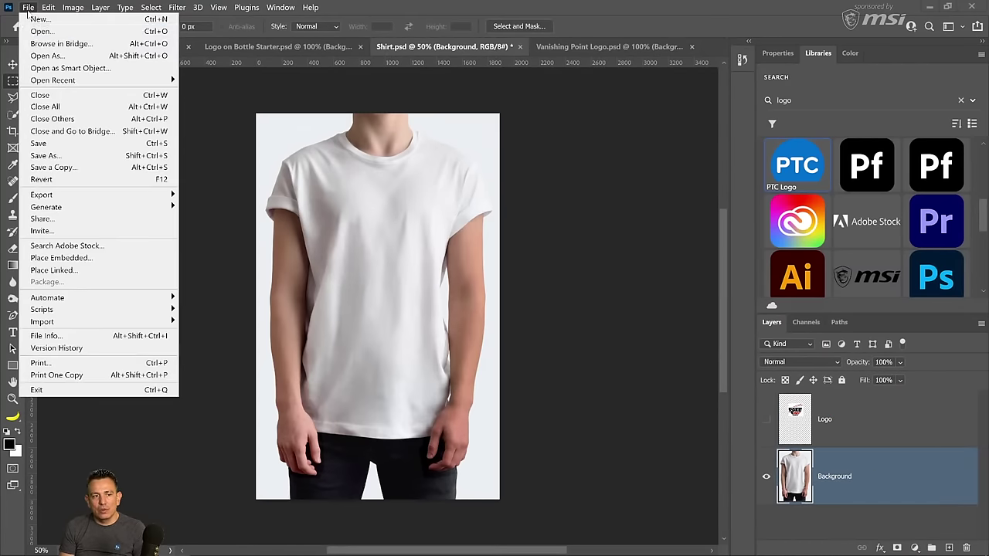
click(66, 173)
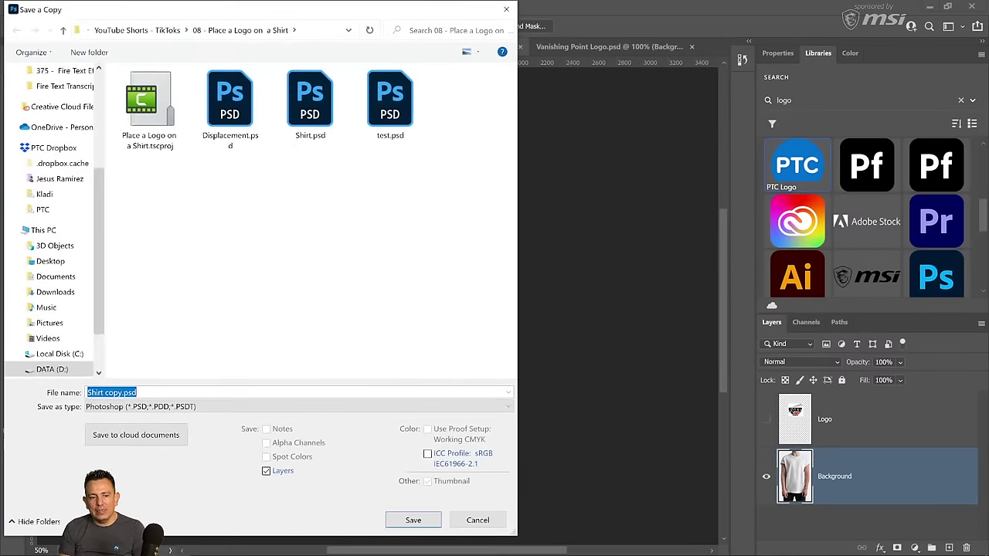
click(193, 263)
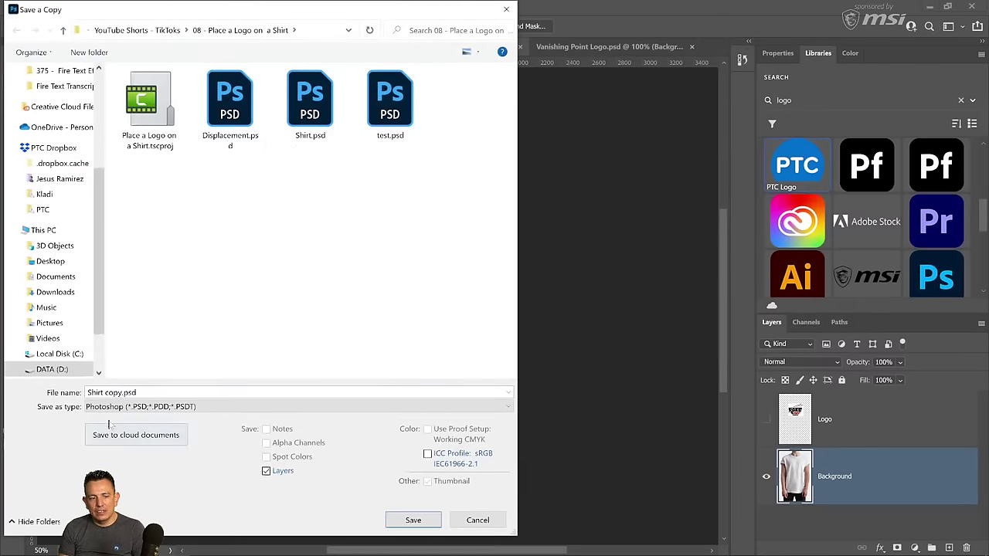
drag(122, 393, 87, 392)
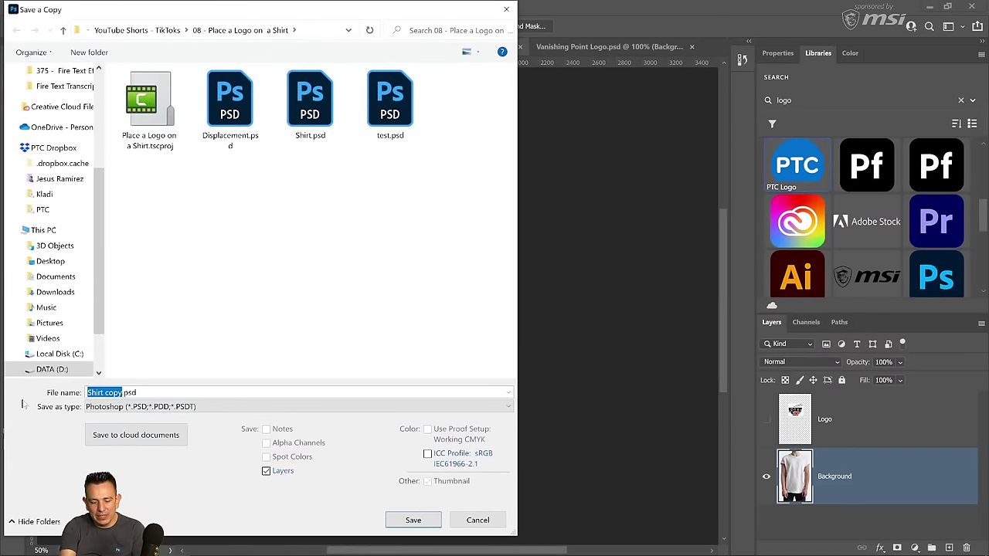
text(displace)
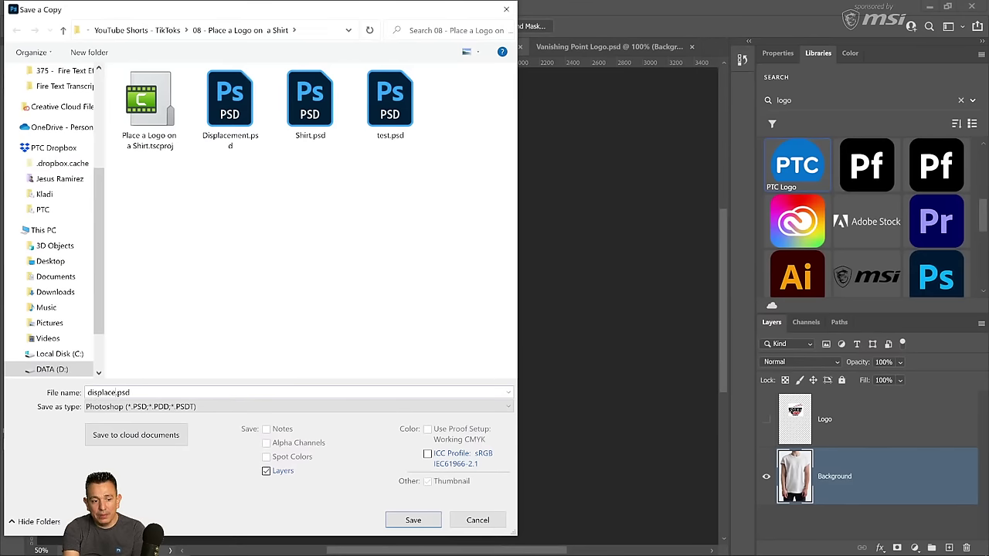
text(ment-desat)
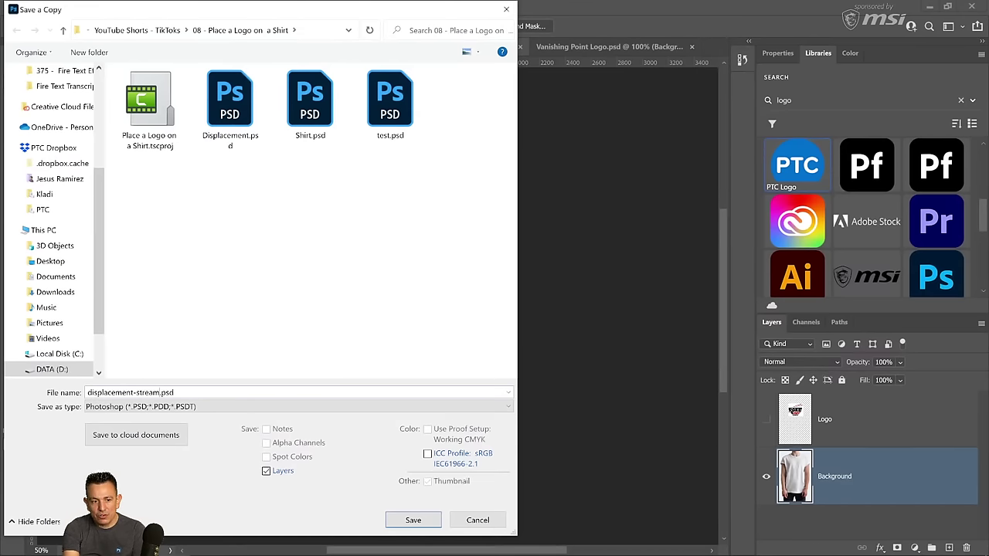
key(Return)
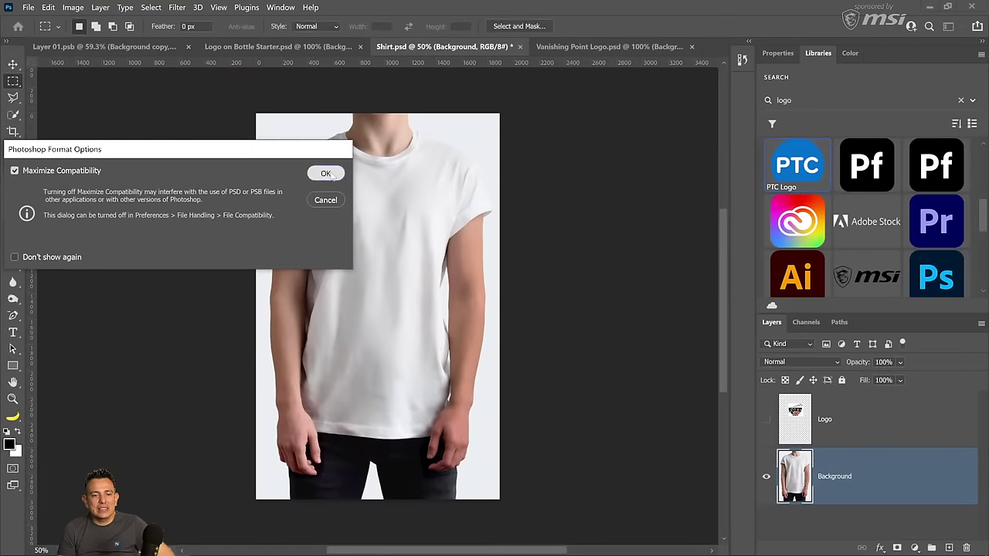
click(326, 174)
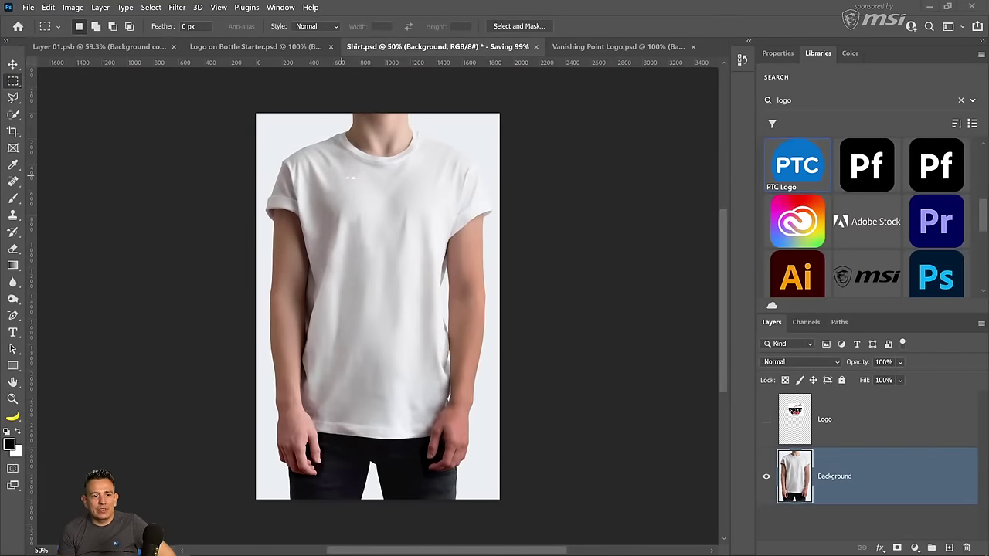
Show the Logo layer again and convert it to a smart object
click(12, 399)
click(361, 269)
click(361, 269)
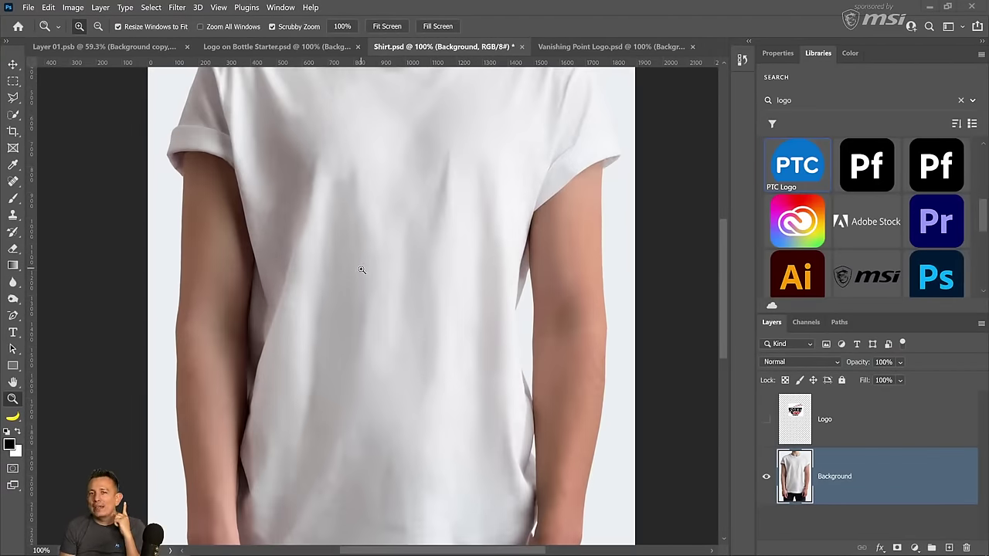
click(769, 424)
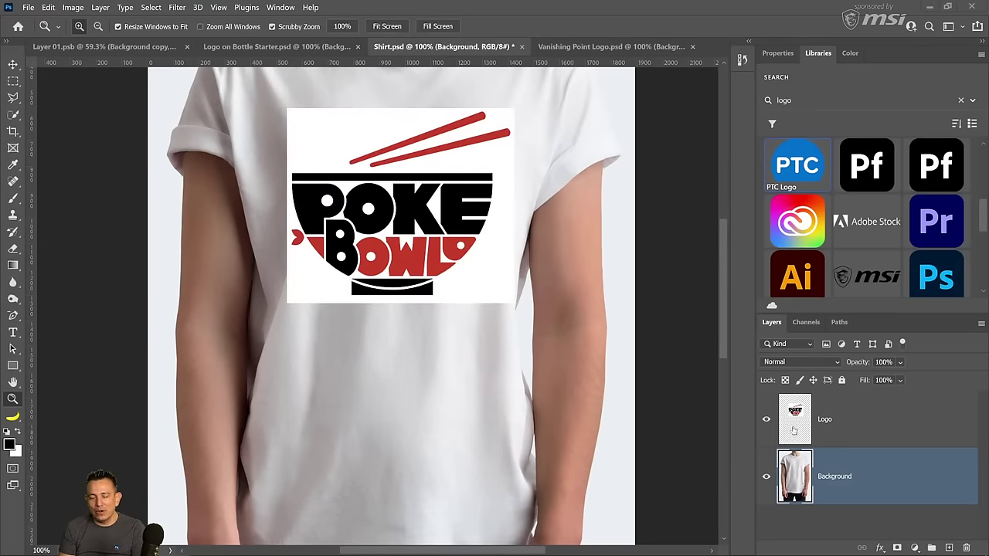
click(830, 427)
right_click(861, 424)
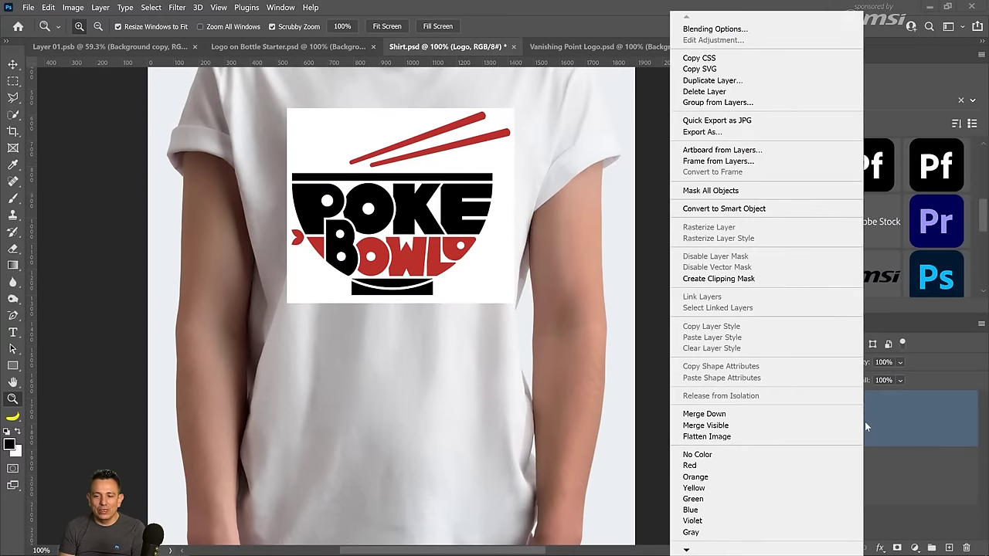
click(768, 213)
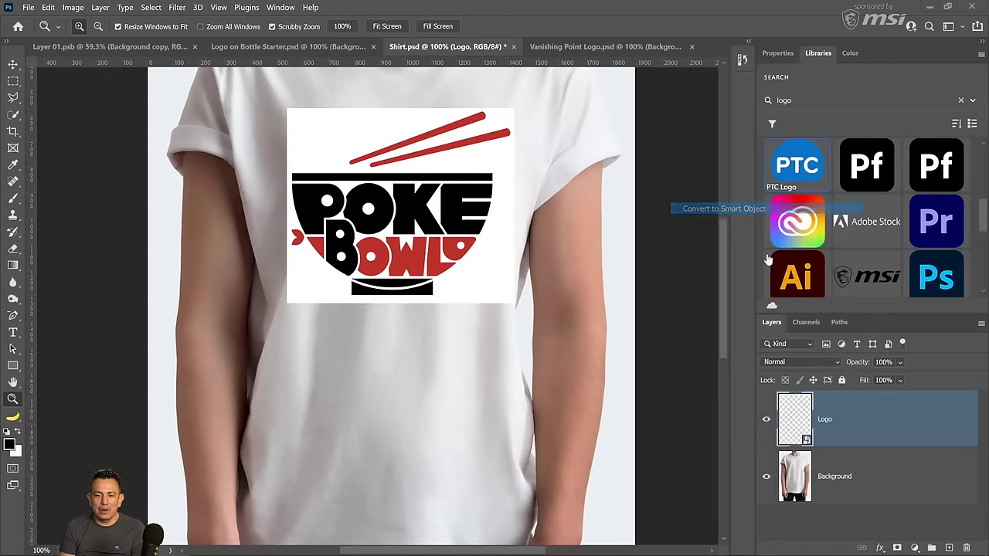
Set the Logo layer's blend mode to Multiply and its opacity to 84%
click(789, 360)
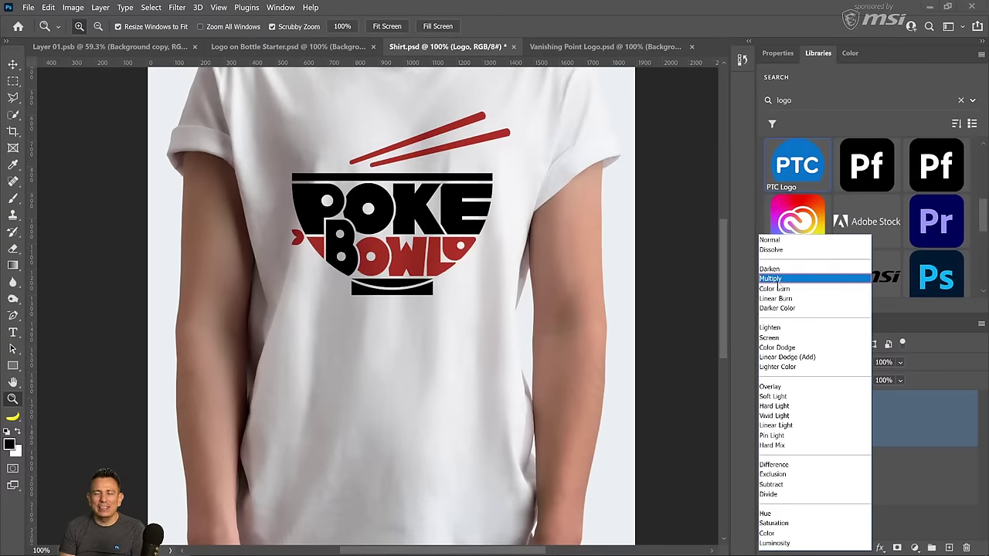
click(776, 279)
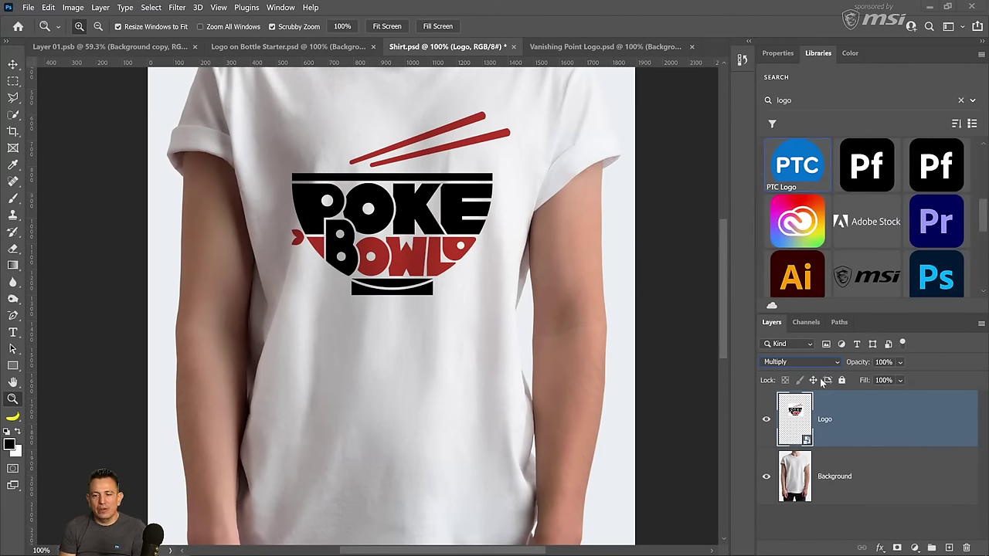
click(899, 362)
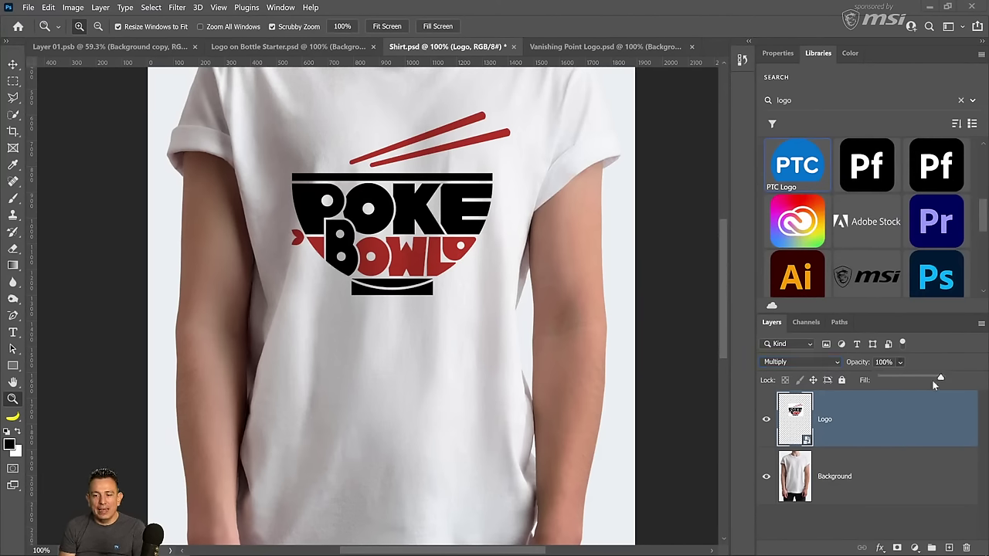
click(930, 376)
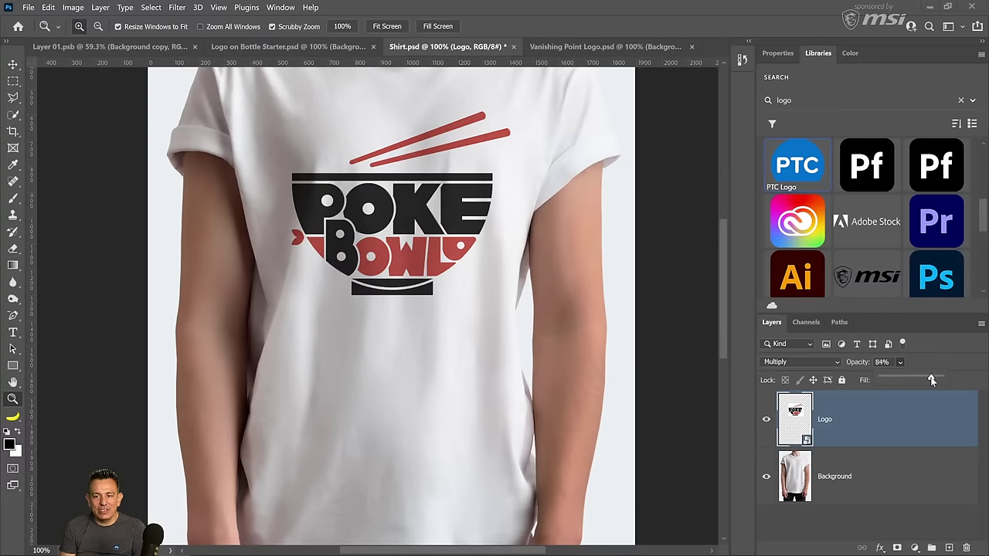
click(879, 436)
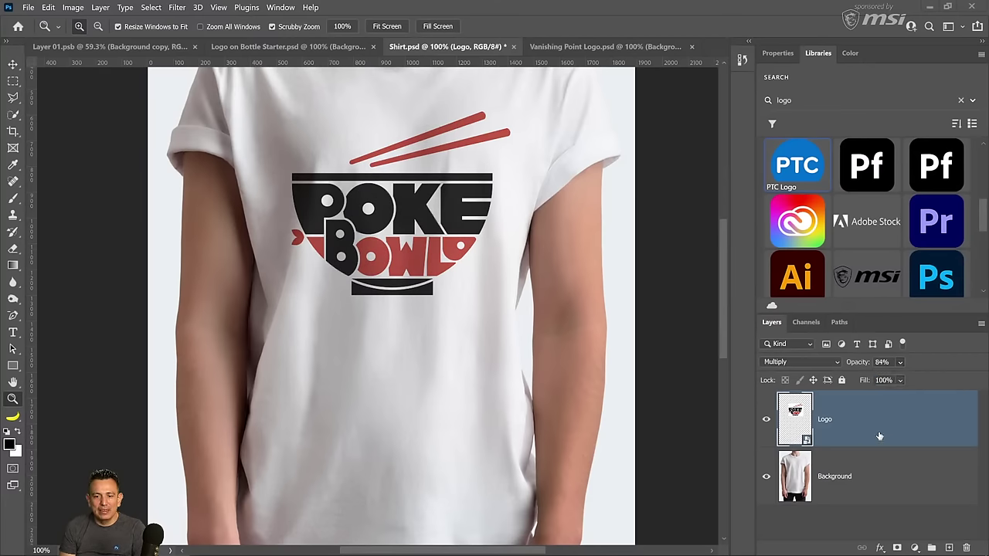
Apply the Displace distortion filter to the Logo smart object using displacement-stream.psd as the displacement map
click(177, 7)
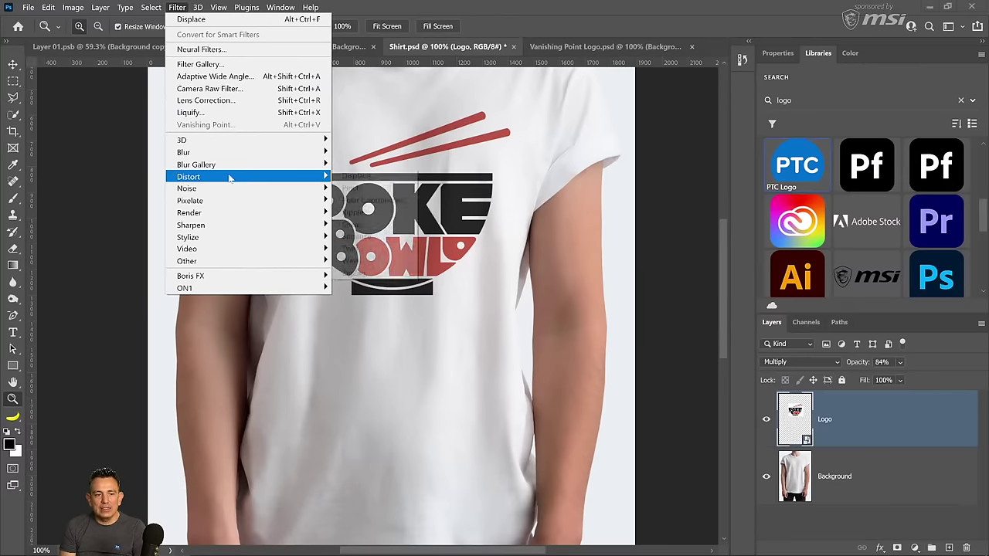
mouse_move(232, 176)
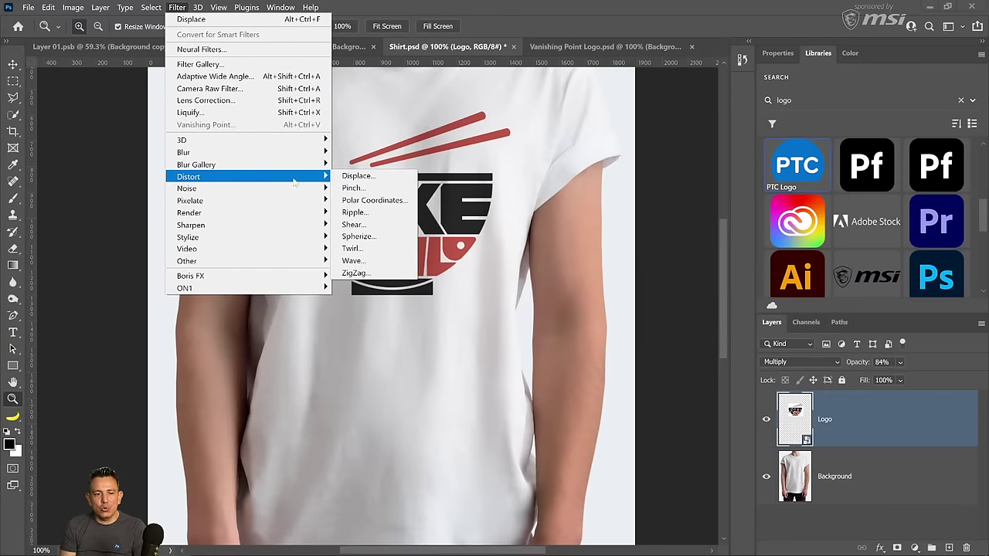
click(356, 176)
click(342, 157)
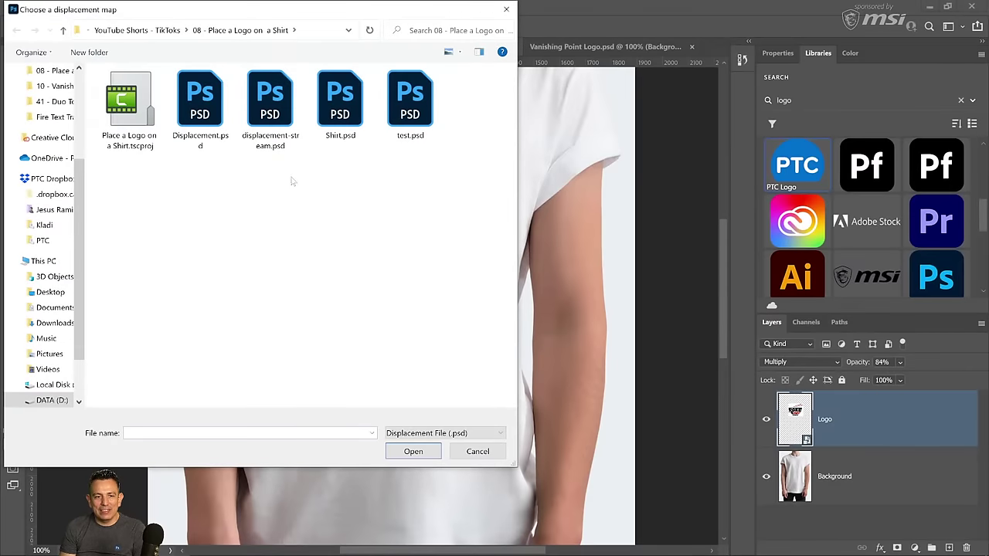
click(270, 100)
click(413, 452)
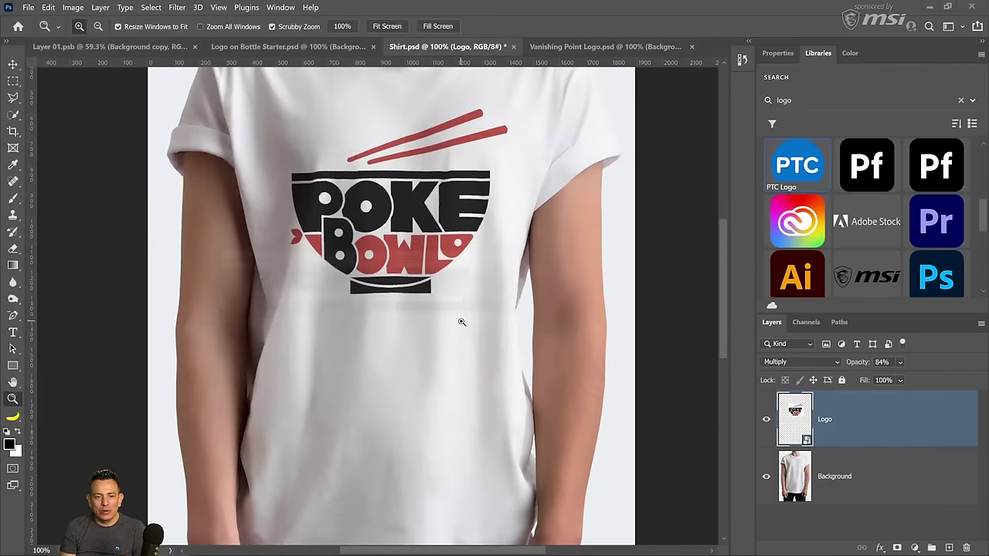
Inspect the displaced logo's edges up close, then open displacement-stream.psd and examine the shirt's fabric texture
mouse_move(453, 207)
mouse_down()
mouse_move(470, 205)
mouse_move(448, 214)
mouse_up()
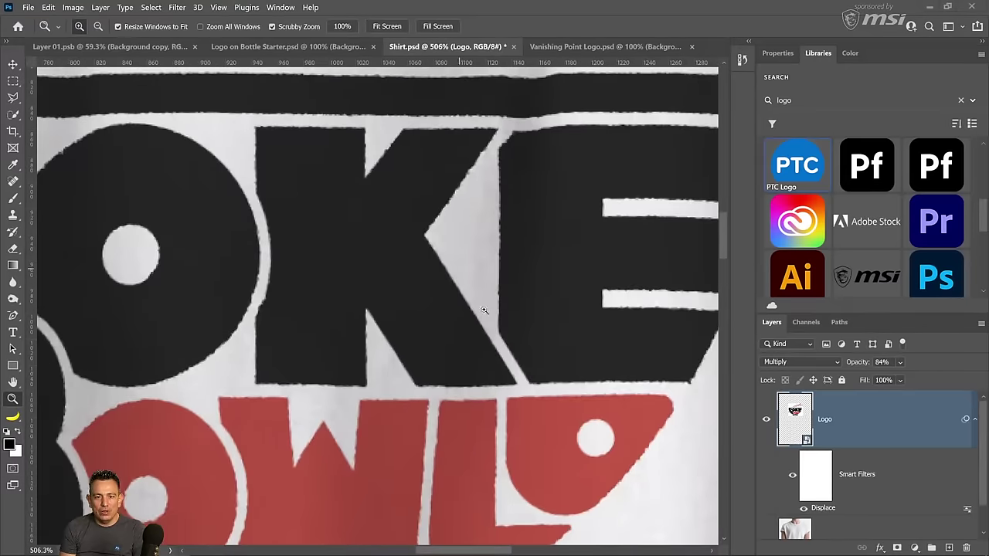
click(30, 8)
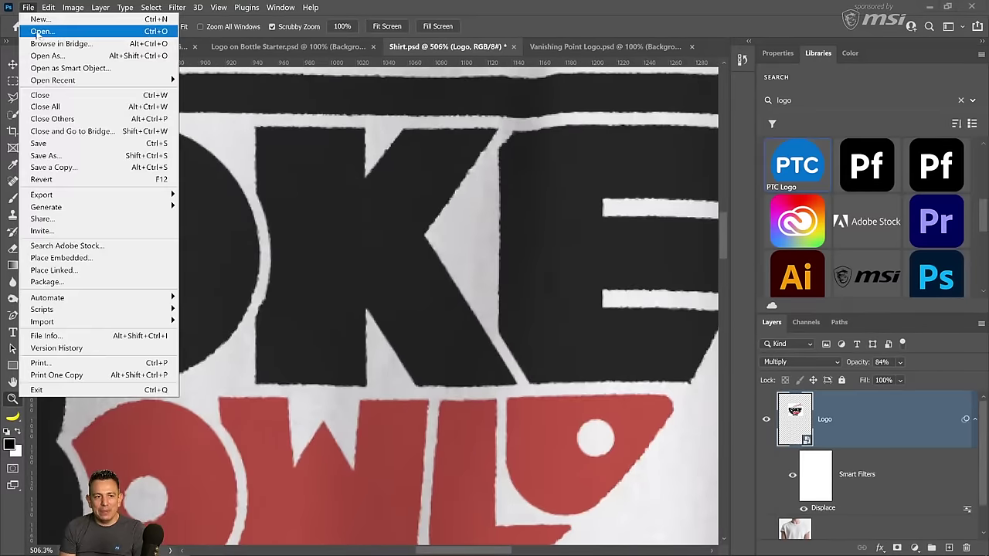
click(38, 33)
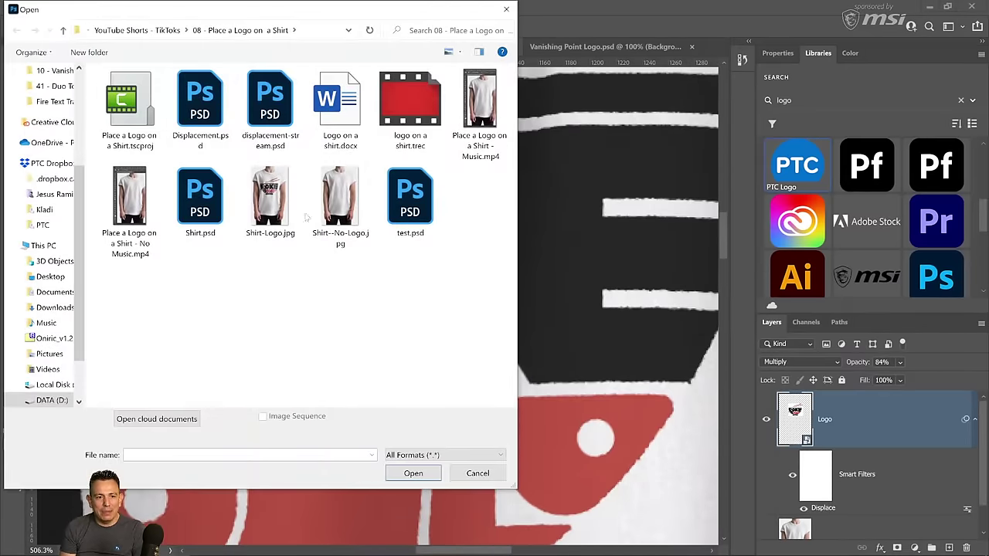
double_click(270, 104)
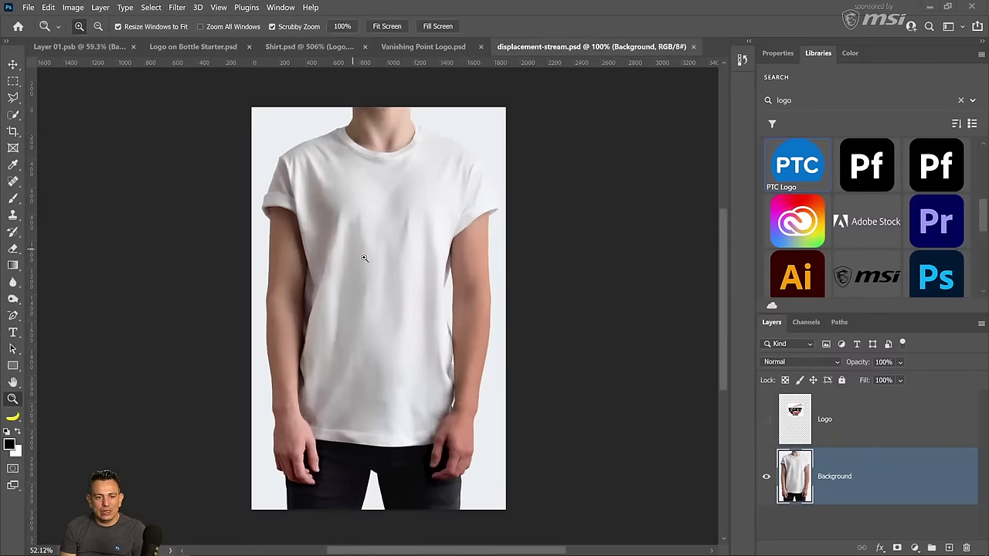
drag(364, 257, 441, 271)
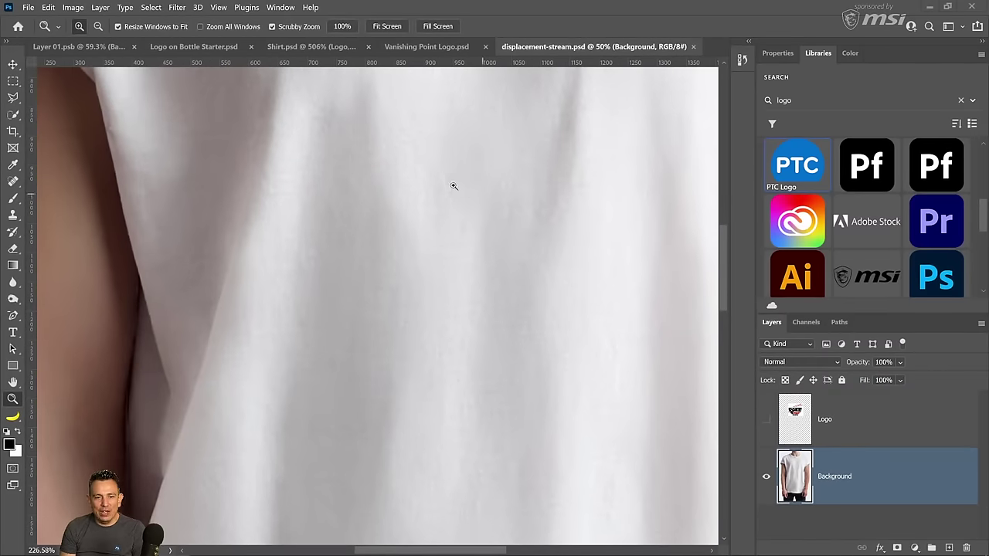
drag(514, 214, 430, 342)
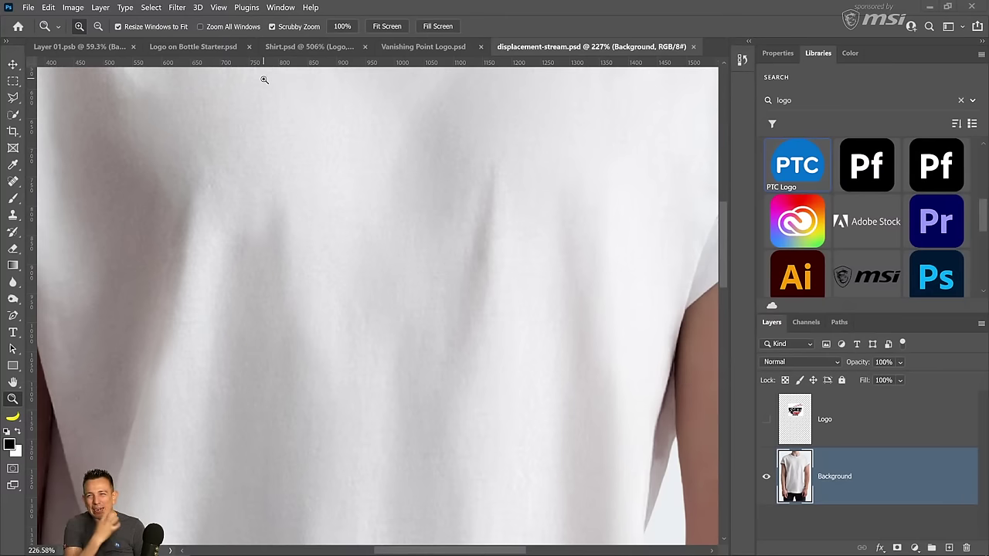
Open Surface Blur for the Background layer and preview a 48-pixel radius on the shirt's fabric and edges
click(176, 8)
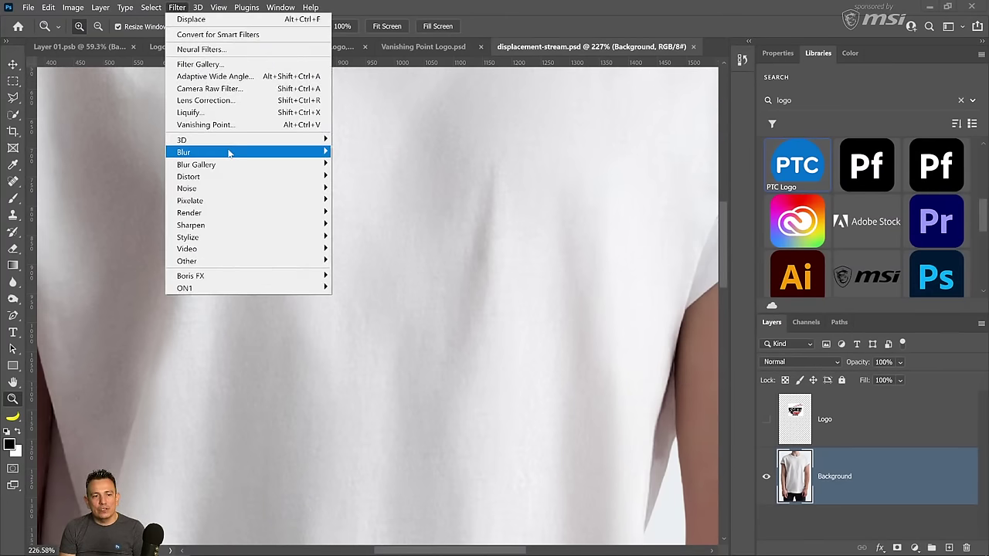
mouse_move(309, 152)
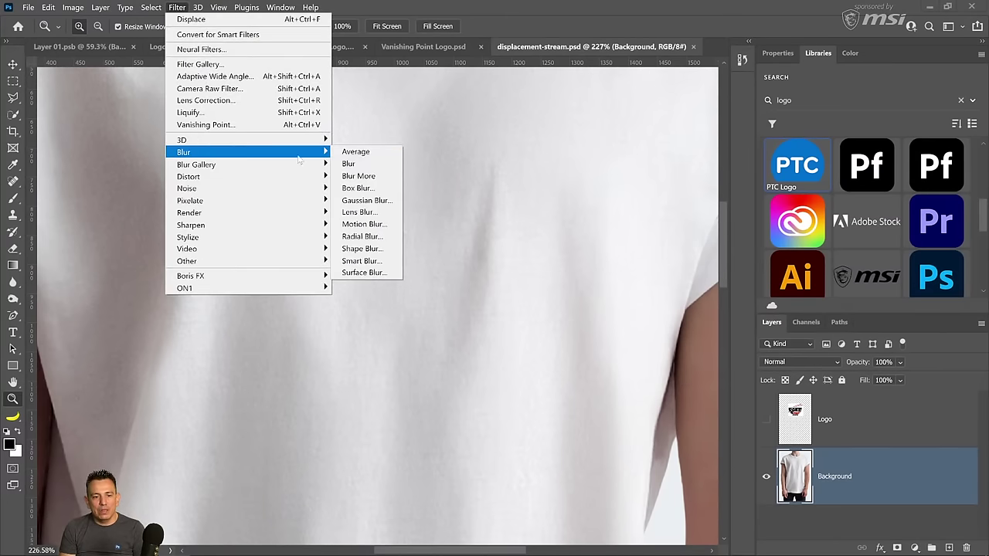
click(390, 273)
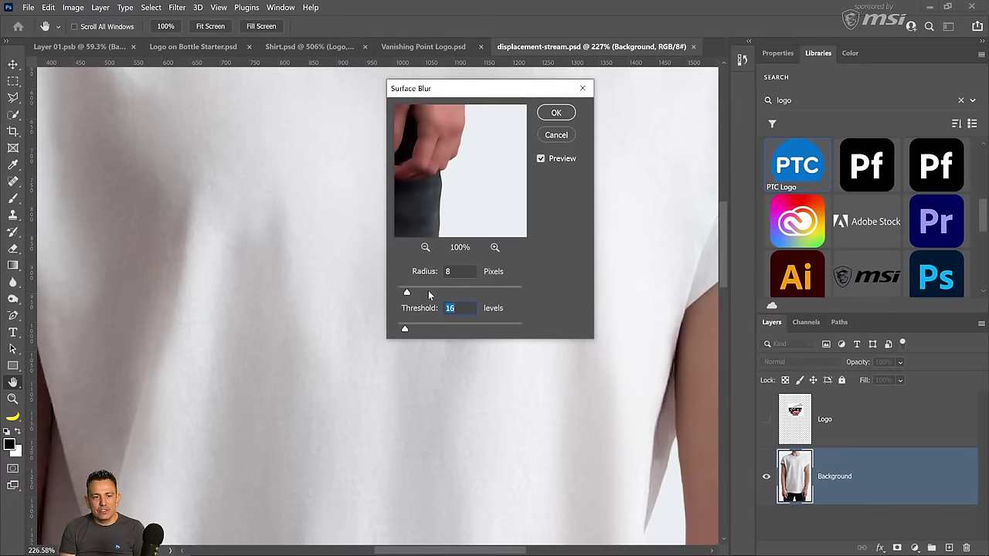
click(432, 292)
click(456, 292)
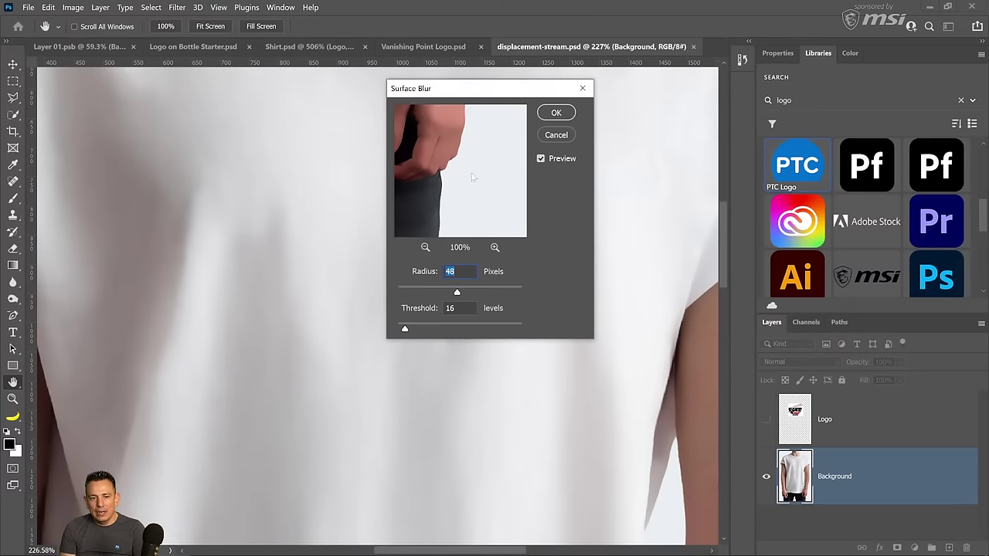
drag(472, 173, 453, 234)
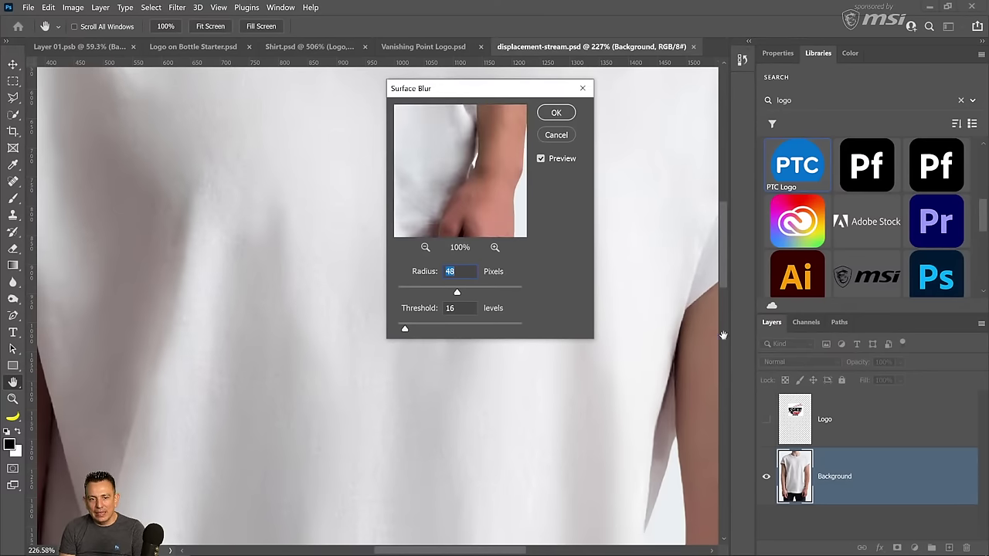
scroll(653, 353, down, 3)
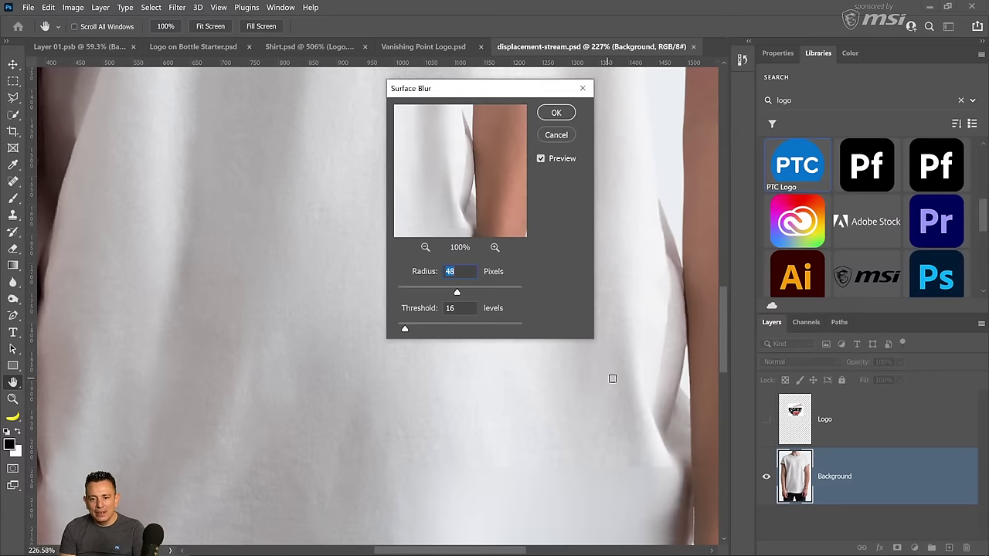
click(656, 375)
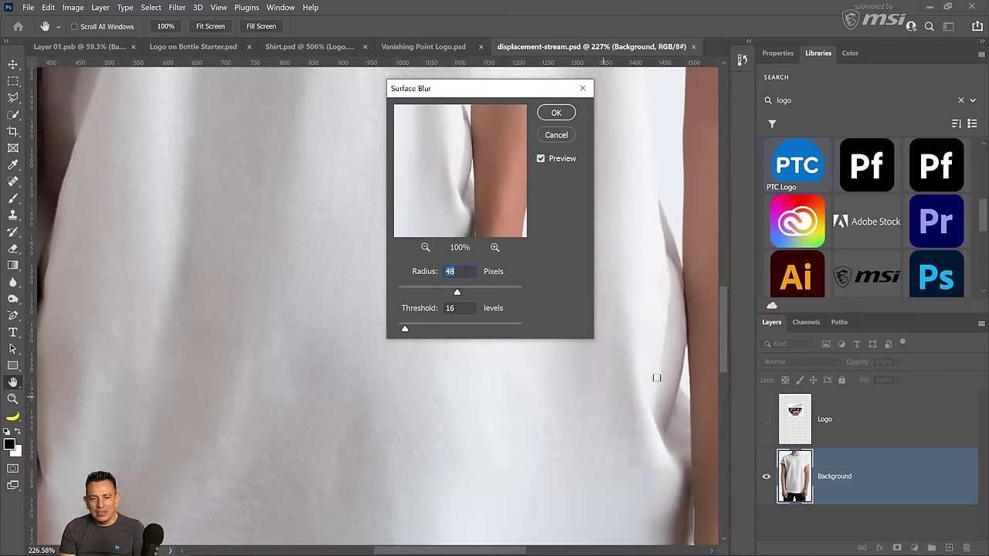
click(685, 345)
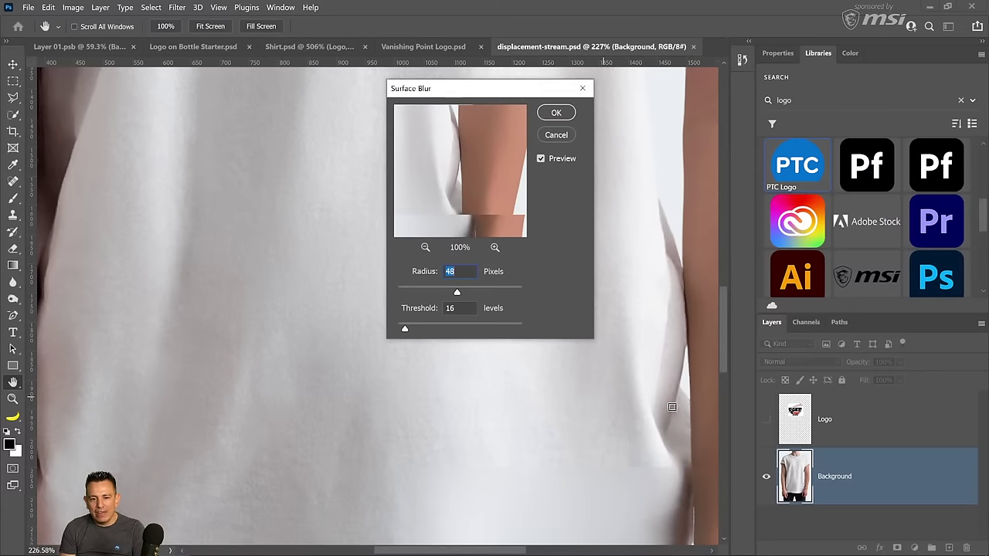
Set the Surface Blur radius to 14 pixels with a threshold of 16 levels and apply the filter
click(488, 287)
click(430, 292)
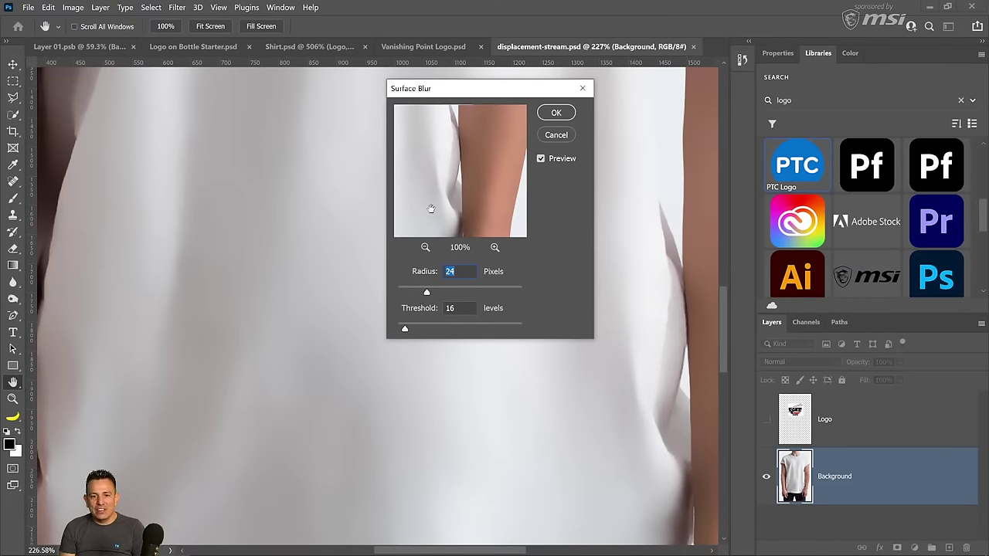
drag(426, 293, 415, 294)
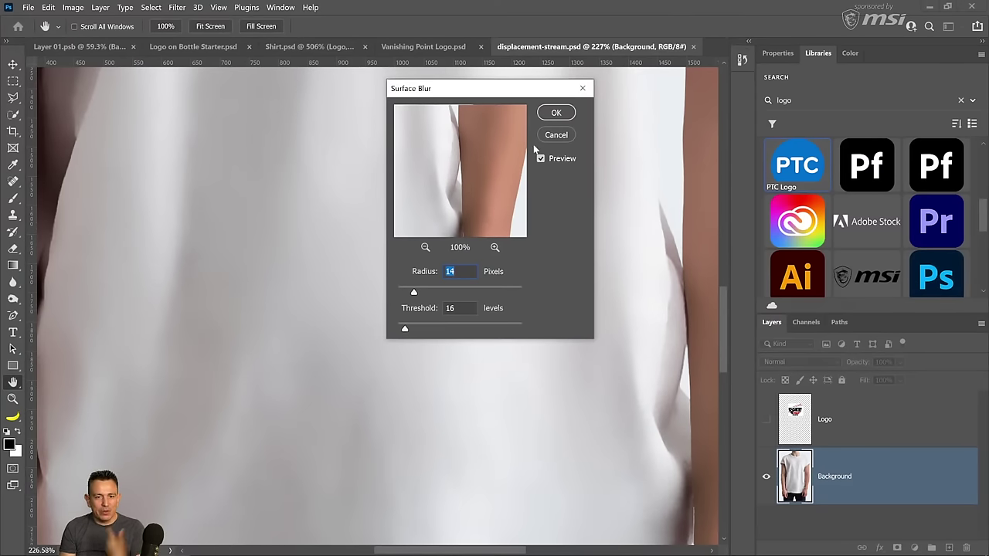
click(554, 114)
Check the whole blurred shirt, and close displacement-stream.psd with its changes saved
key(z)
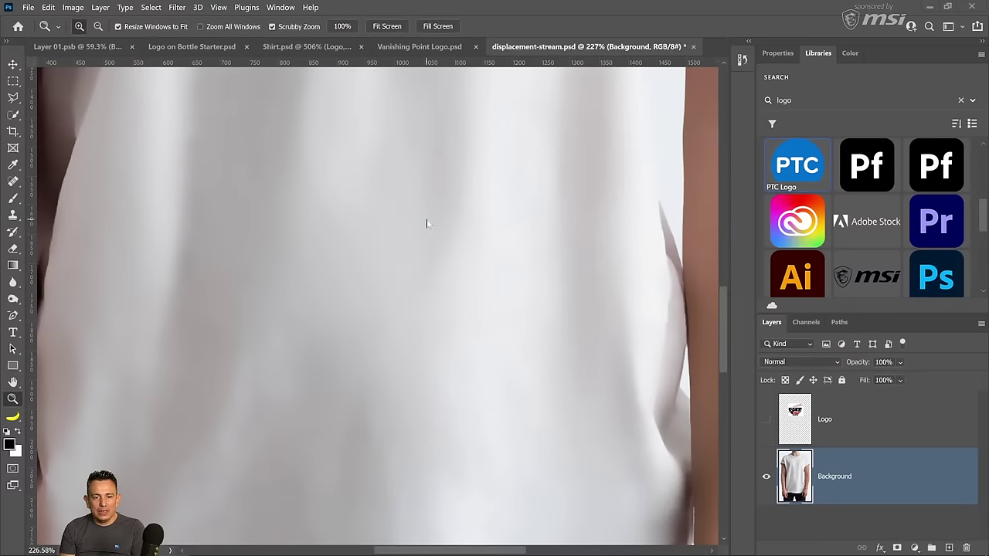
right_click(427, 221)
click(437, 225)
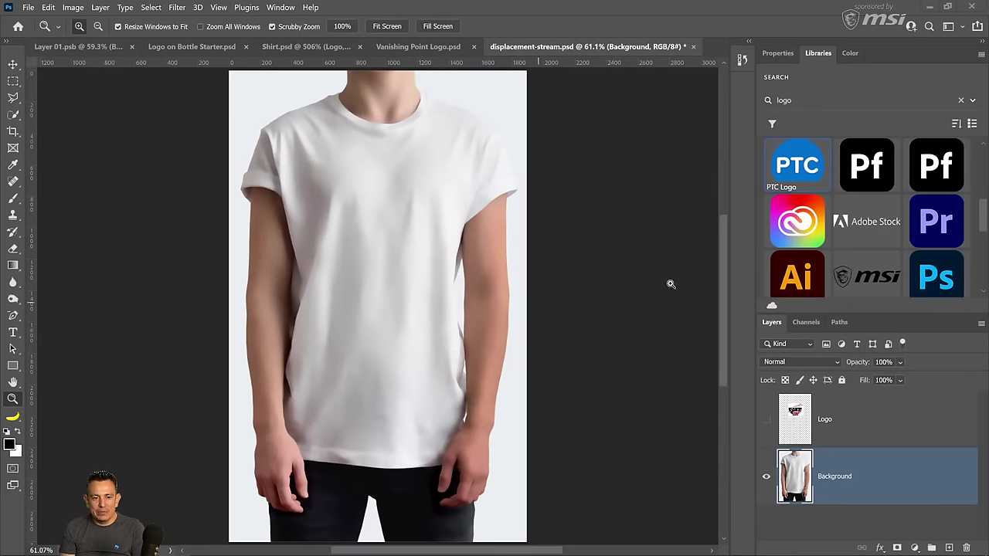
click(692, 47)
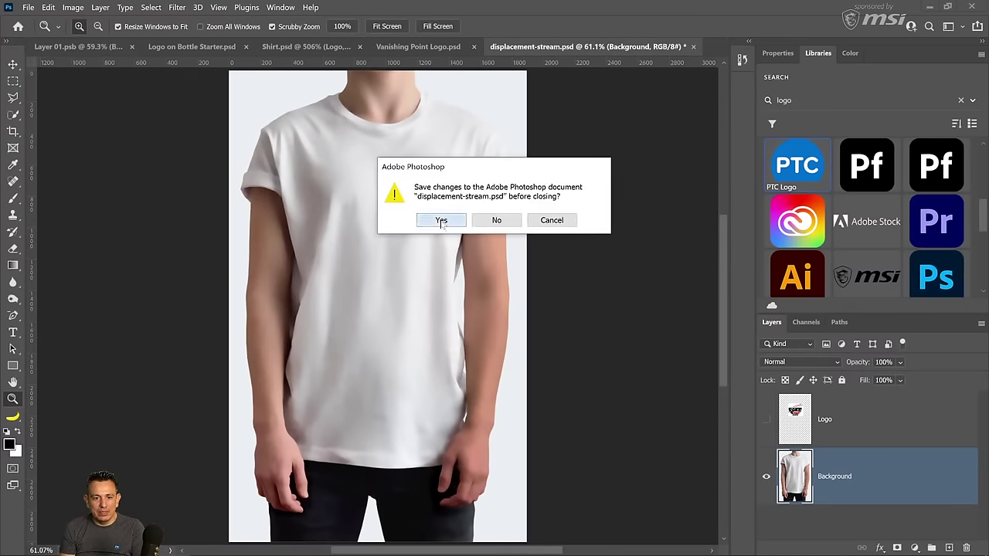
click(441, 221)
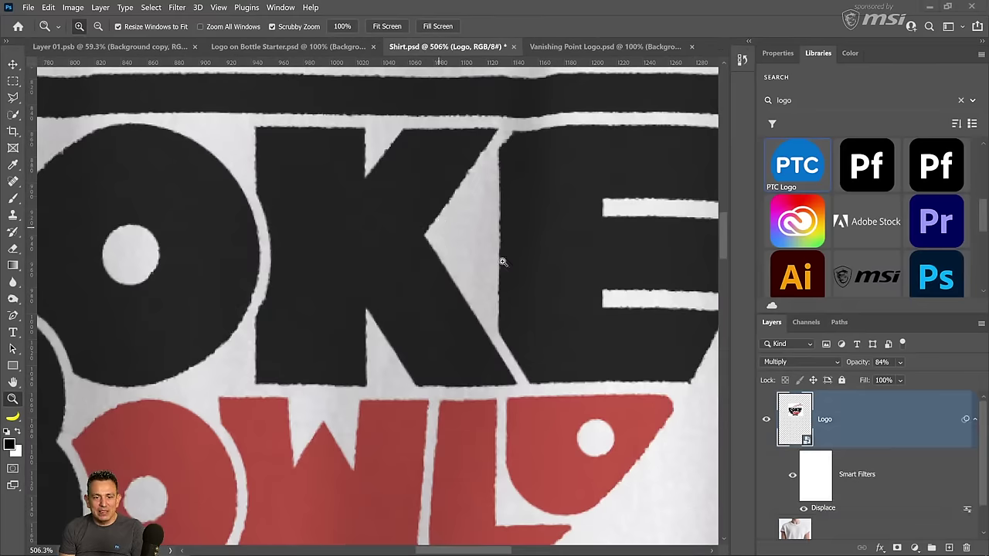
Reapply the Logo's Displace smart filter at 10 horizontal and vertical scale, using the updated displacement-stream.psd as the map
double_click(823, 509)
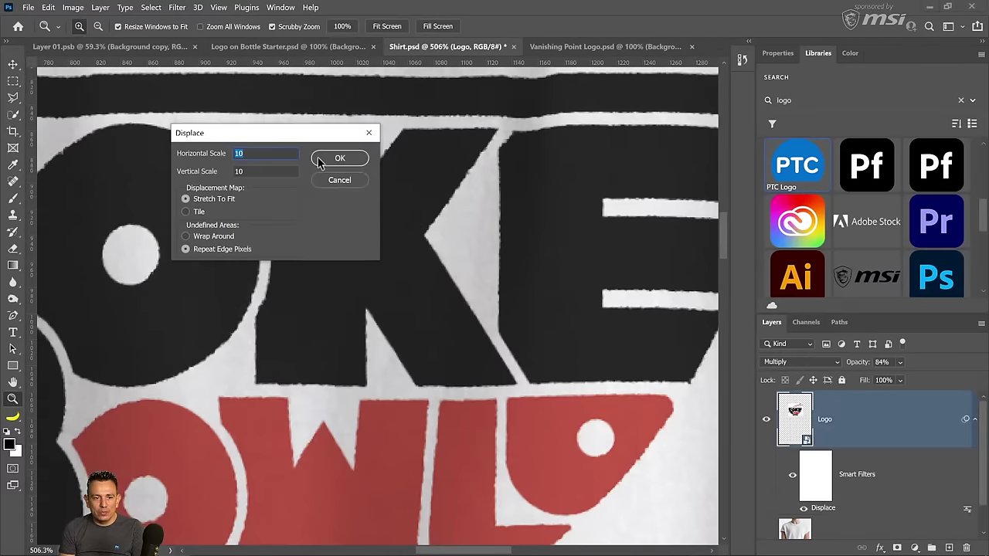
click(338, 160)
click(267, 109)
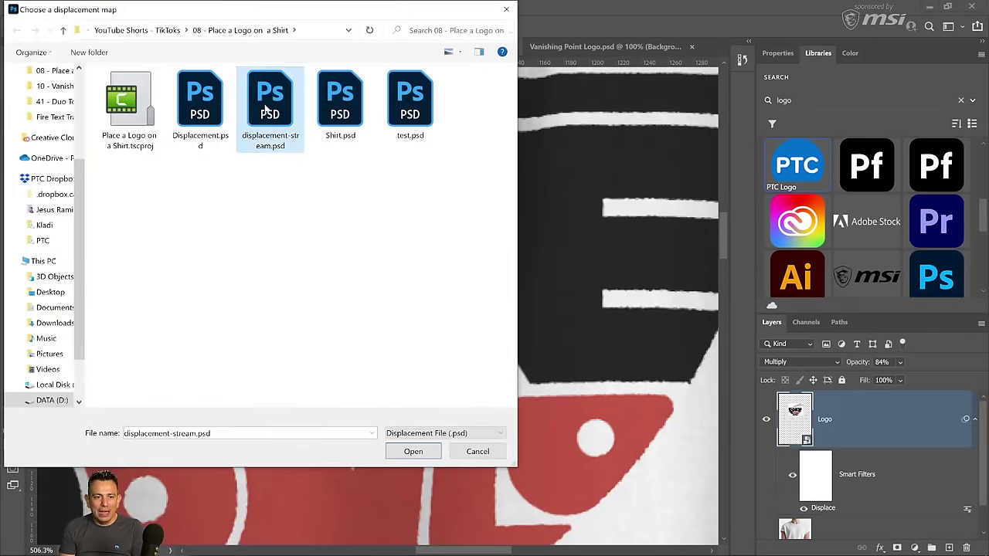
click(424, 455)
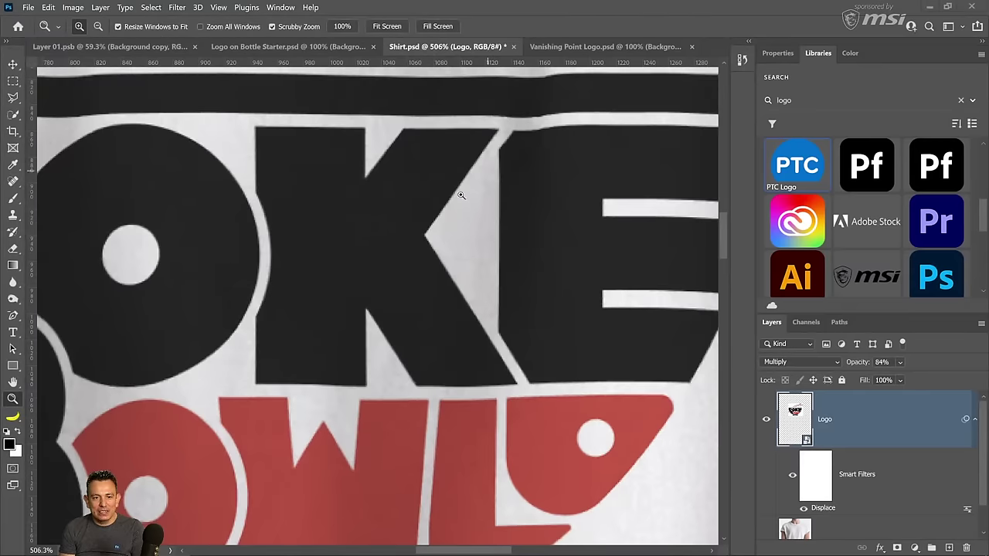
Compare the logo on the full shirt with and without its smart filters, leaving them on
right_click(483, 320)
click(502, 329)
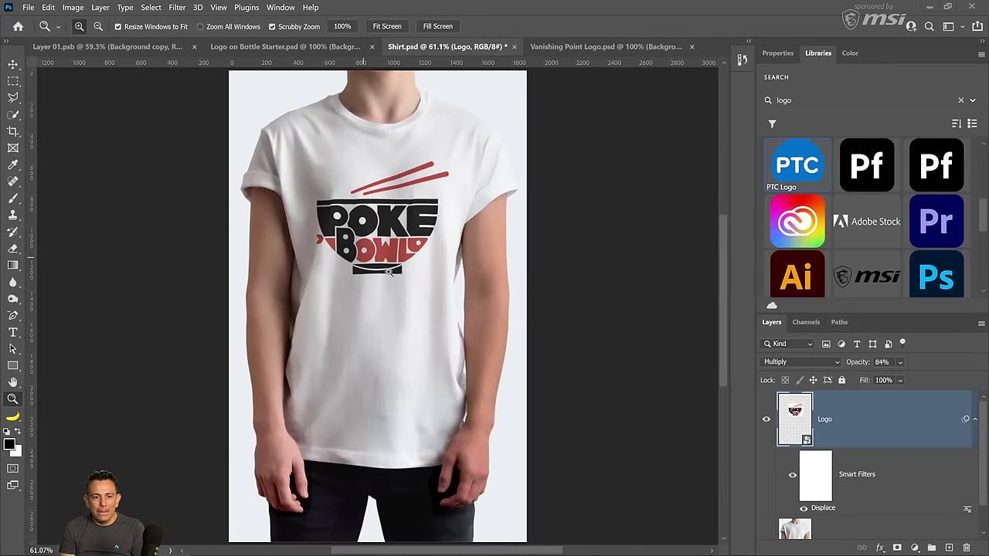
click(793, 475)
click(792, 476)
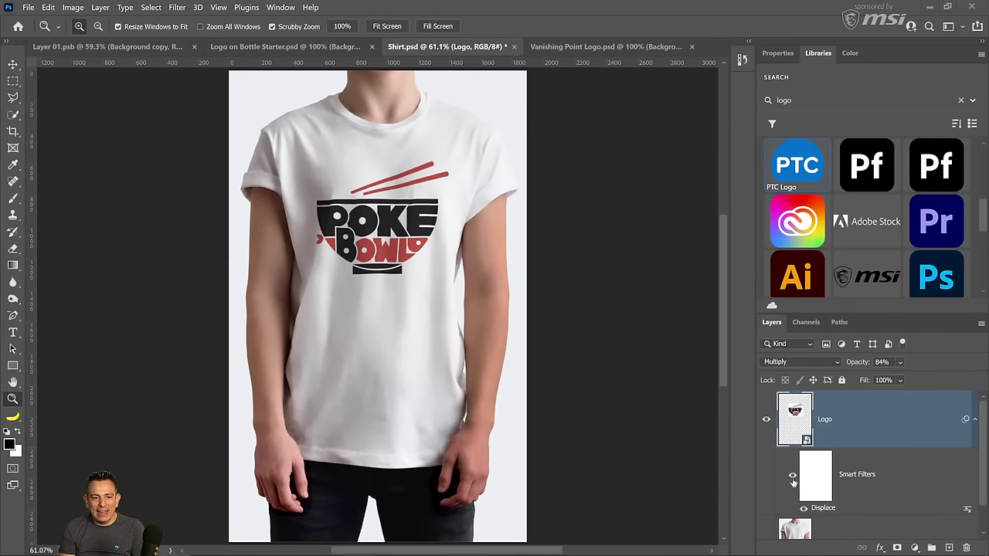
click(793, 475)
click(792, 475)
click(792, 476)
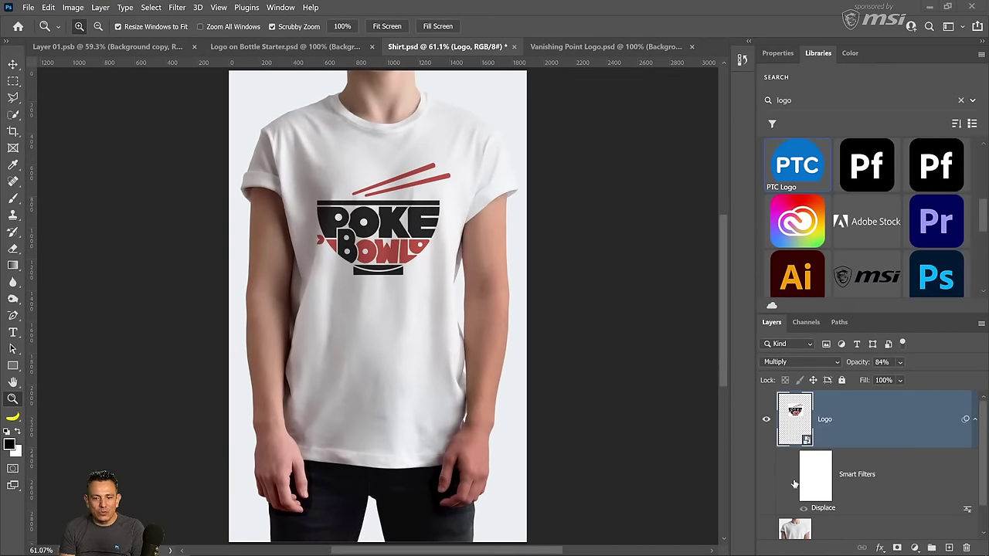
click(792, 475)
Duplicate the Background layer above the Logo layer and clip the desaturated copy to the Logo
key(shift+alt+n)
scroll(794, 512, down, 1)
click(794, 512)
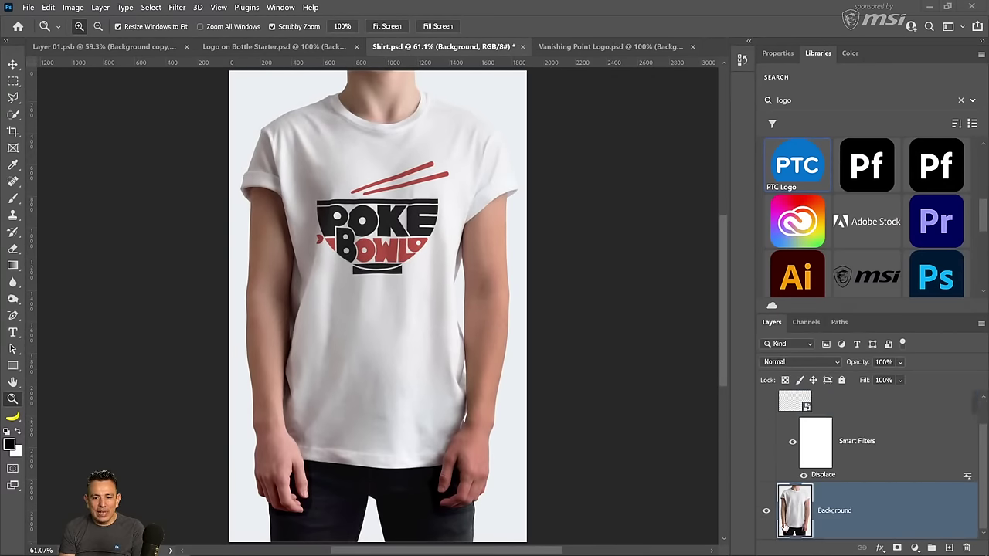
key(ctrl+j)
drag(794, 511, 816, 410)
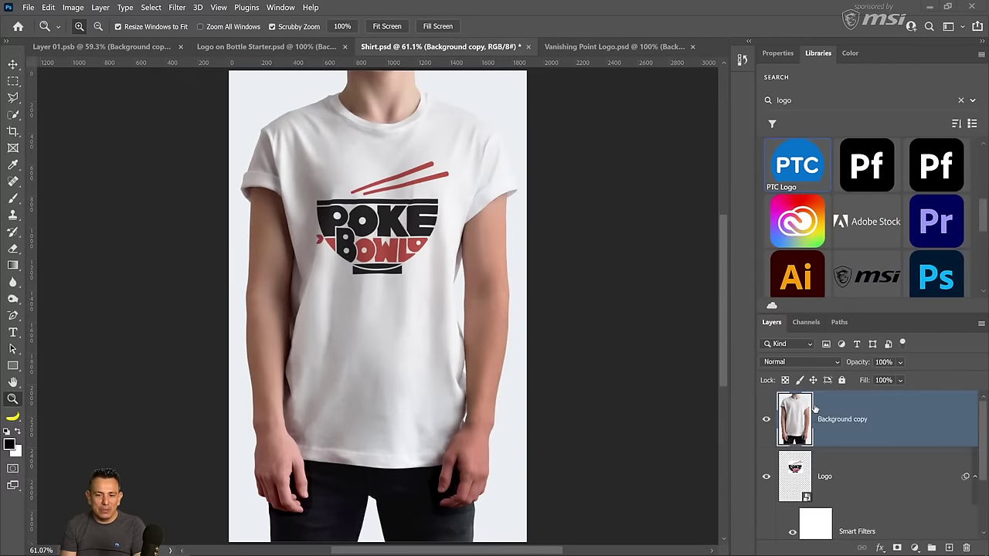
alt+click(813, 462)
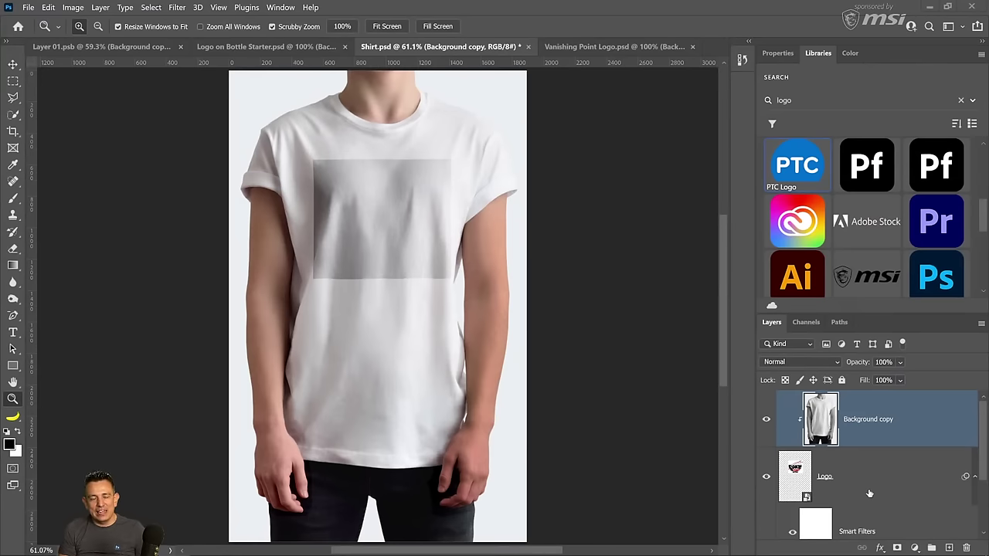
Set the Background copy's blend mode to Linear Light and its fill to 28%
click(799, 362)
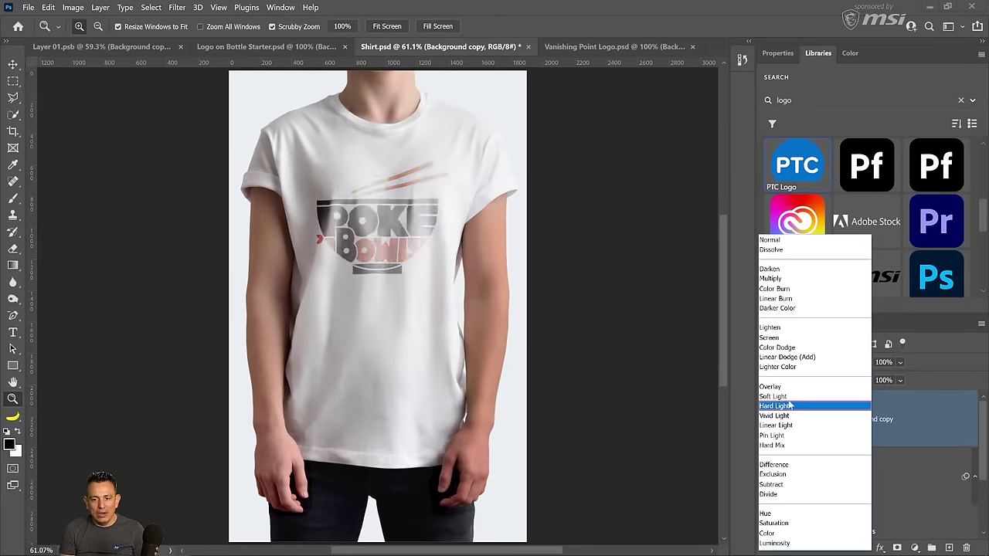
click(780, 425)
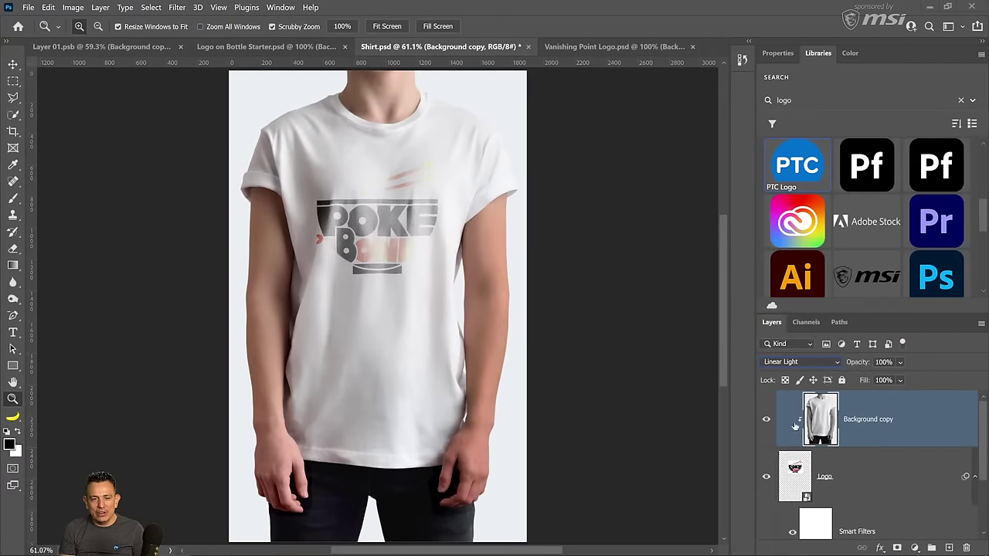
click(899, 381)
mouse_move(889, 398)
mouse_down()
mouse_move(880, 397)
mouse_move(892, 398)
mouse_up()
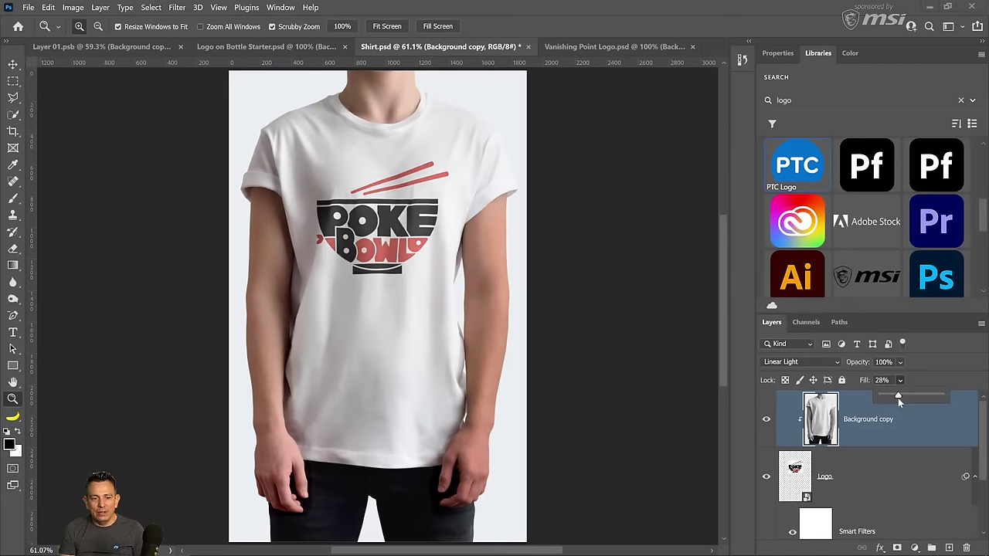
Reduce the Background copy's fill to 12% while checking the logo up close
drag(401, 225, 405, 230)
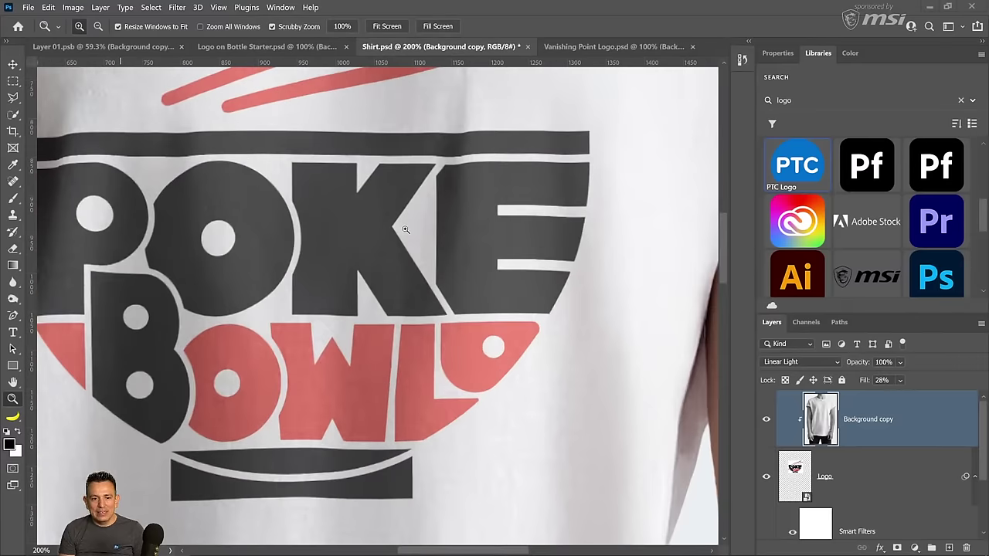
click(898, 380)
drag(902, 394, 906, 397)
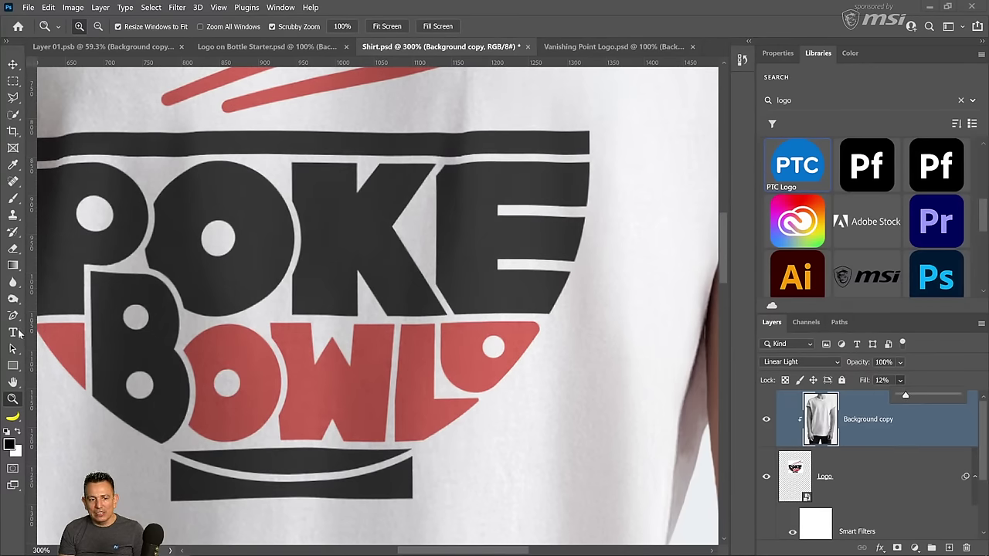
click(17, 402)
double_click(17, 401)
key(ctrl+0)
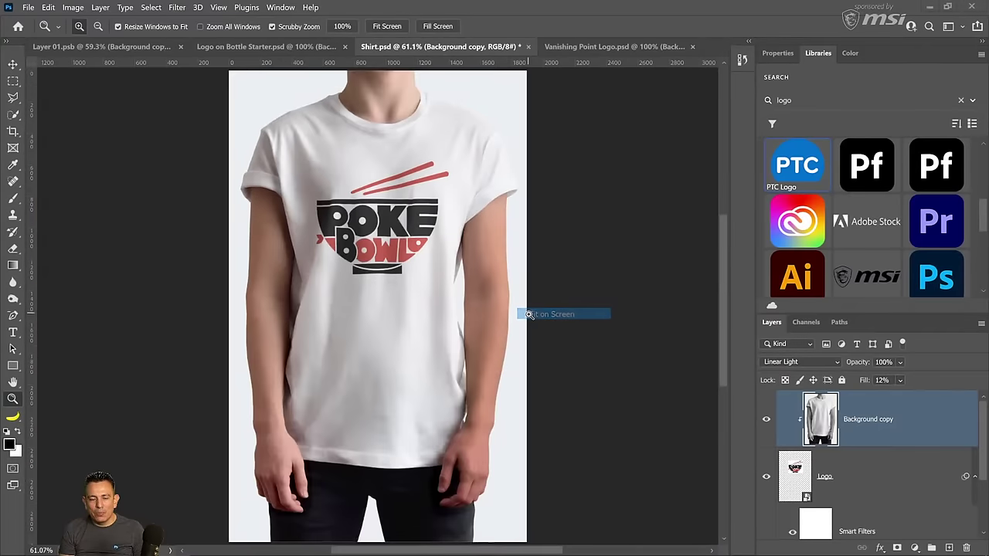
Compare the logo with and without the Background copy's shading, leaving the layer visible at 100% opacity
click(900, 362)
drag(912, 374, 955, 381)
click(766, 419)
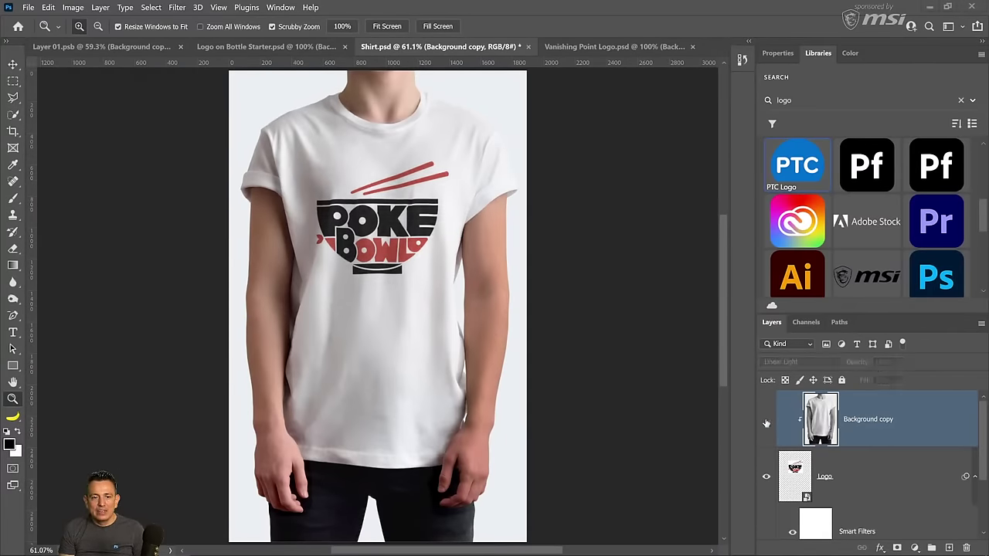
click(766, 419)
click(766, 420)
click(767, 421)
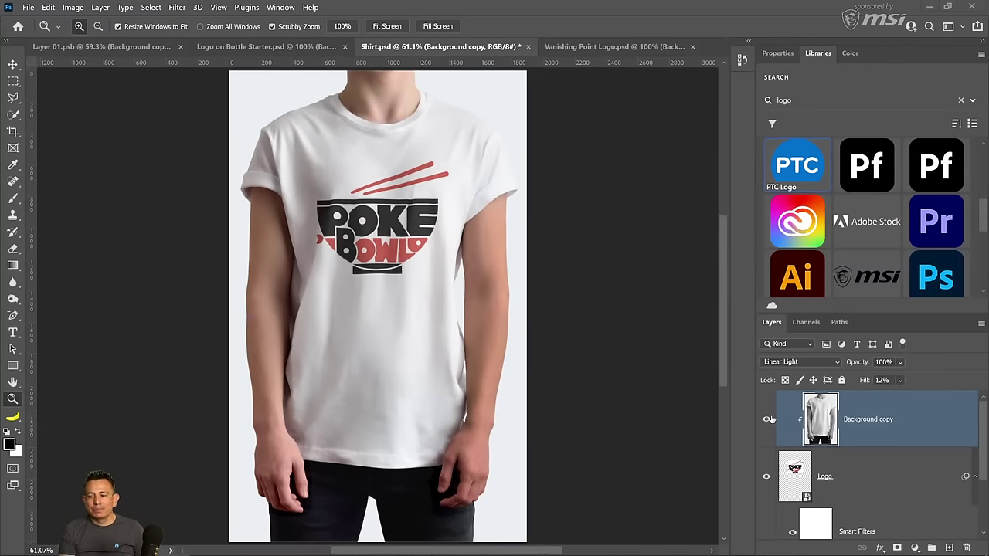